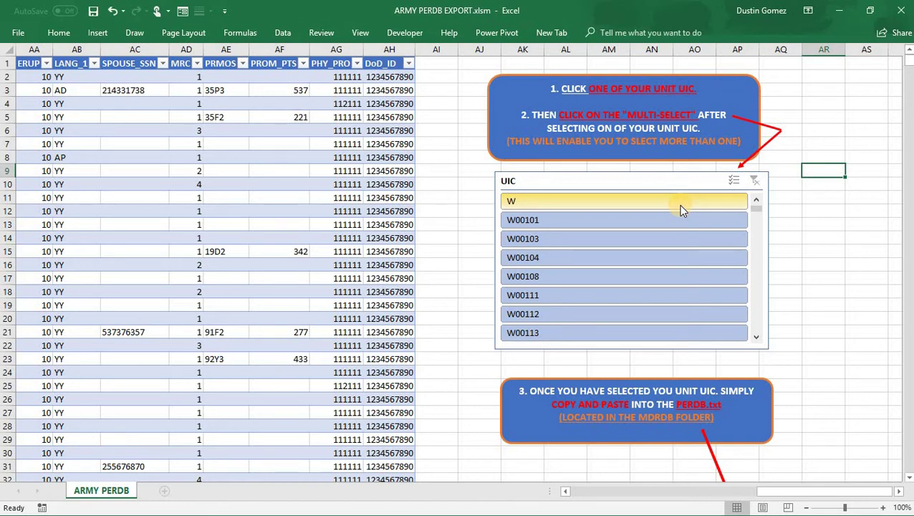
- Filter the table to UIC W, enable multi-select in the slicer, and include then remove W00101
click(621, 203)
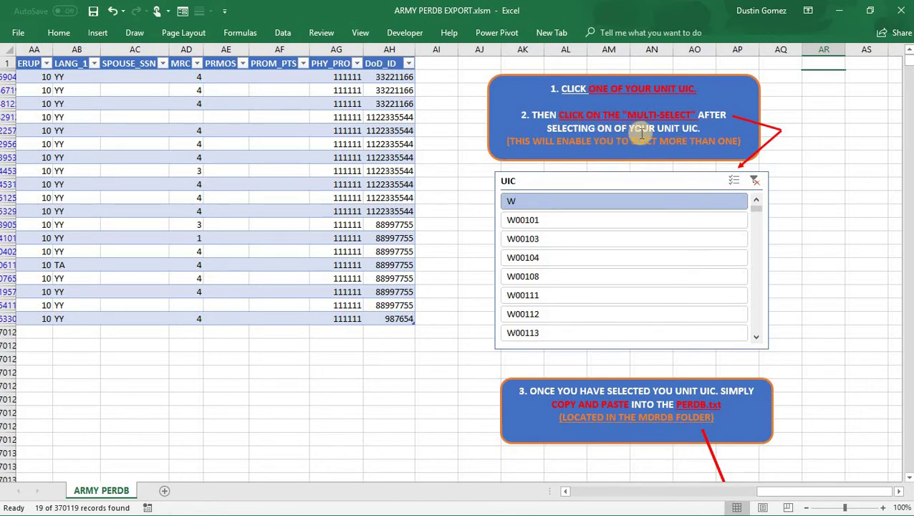
click(736, 182)
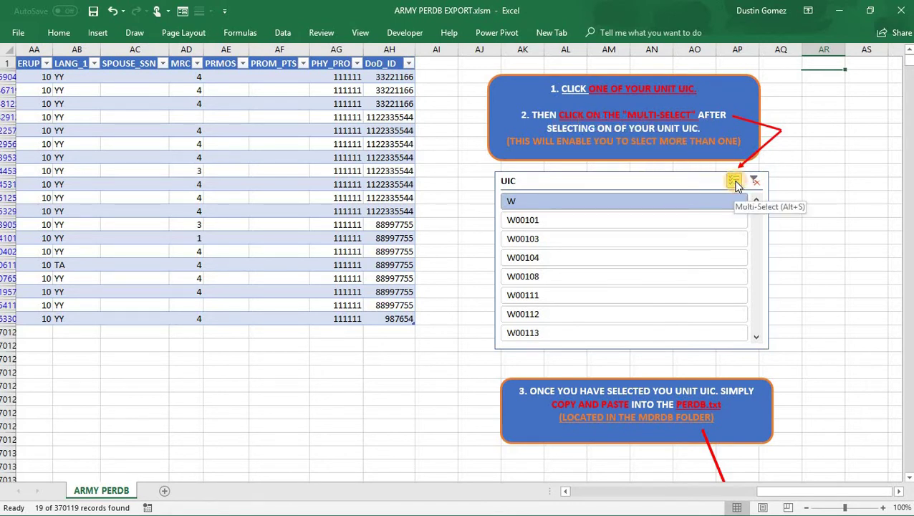
click(556, 223)
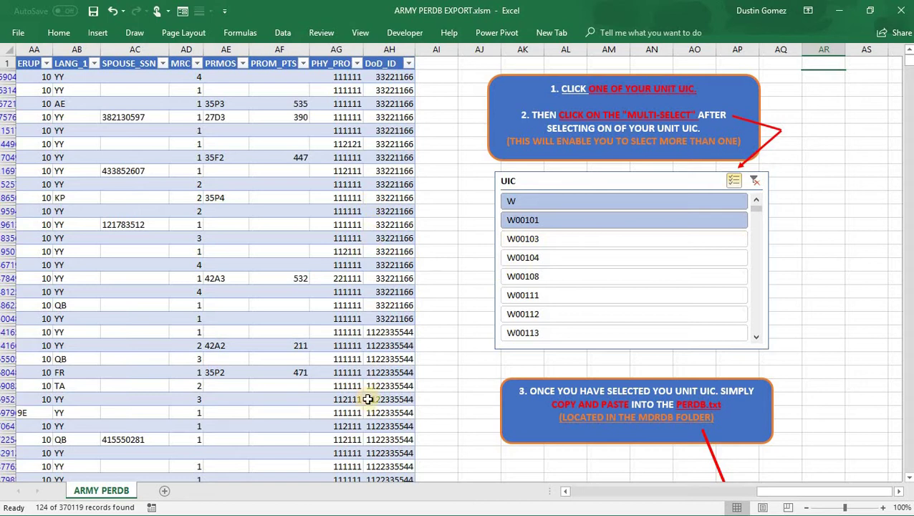
click(526, 221)
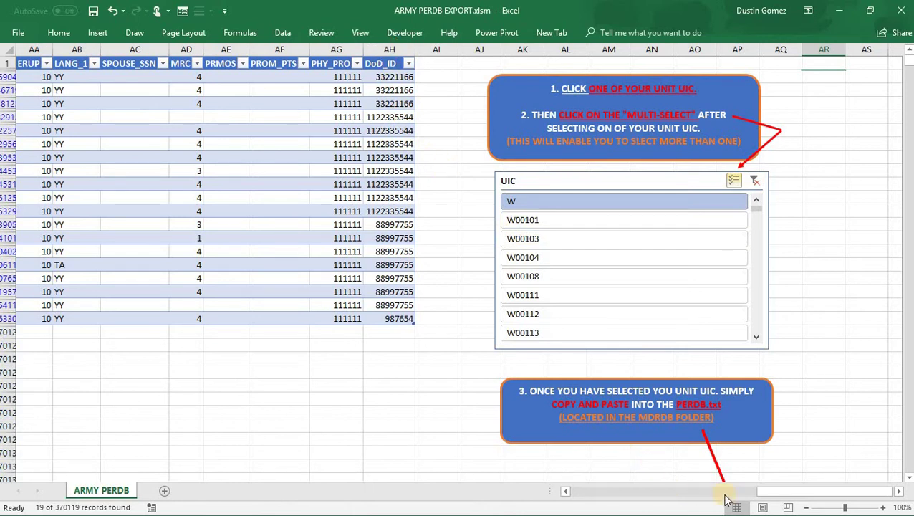
- Copy the filtered table's entire columns A through AH, from NAME to DoD_ID
mouse_move(764, 494)
mouse_down()
mouse_move(559, 495)
mouse_move(636, 485)
mouse_move(793, 491)
mouse_up()
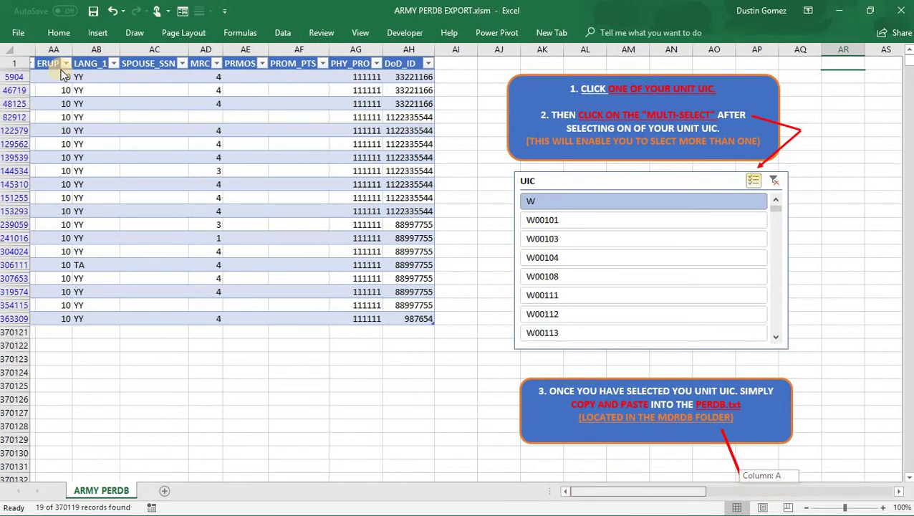
drag(63, 74, 571, 428)
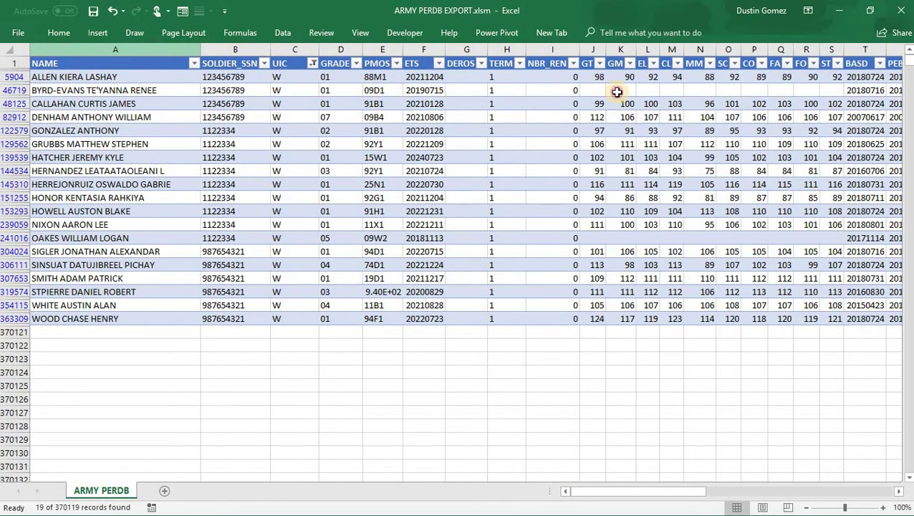
key(ctrl+space)
key(shift+Right)
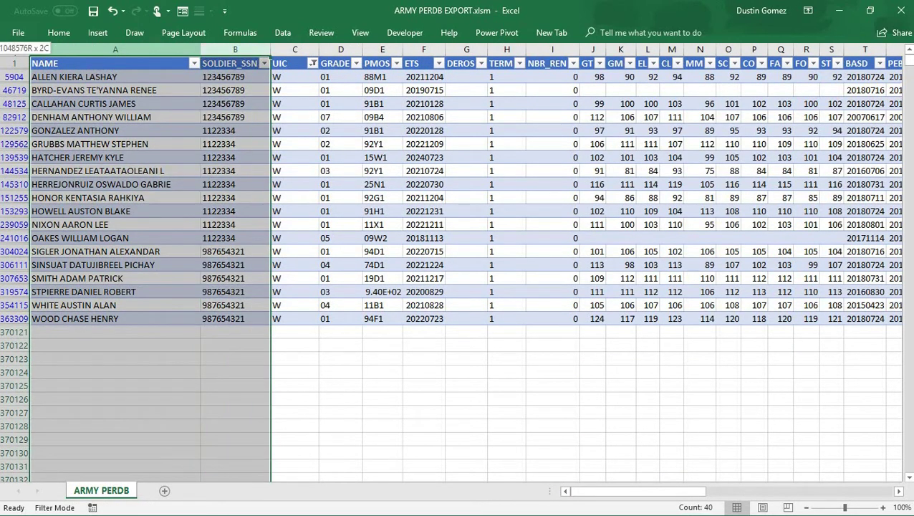
key(shift+Right)
key(shift+Right)
key(shift+Right)
key(shift+Right)
key(shift+Right)
key(shift+Right)
key(shift+Right)
key(shift+Right)
key(shift+Right)
key(shift+Right)
key(shift+Right)
key(shift+Right)
key(shift+Right)
key(shift+Right)
key(shift+Right)
key(shift+Right)
key(shift+Right)
key(shift+Right)
key(shift+Right)
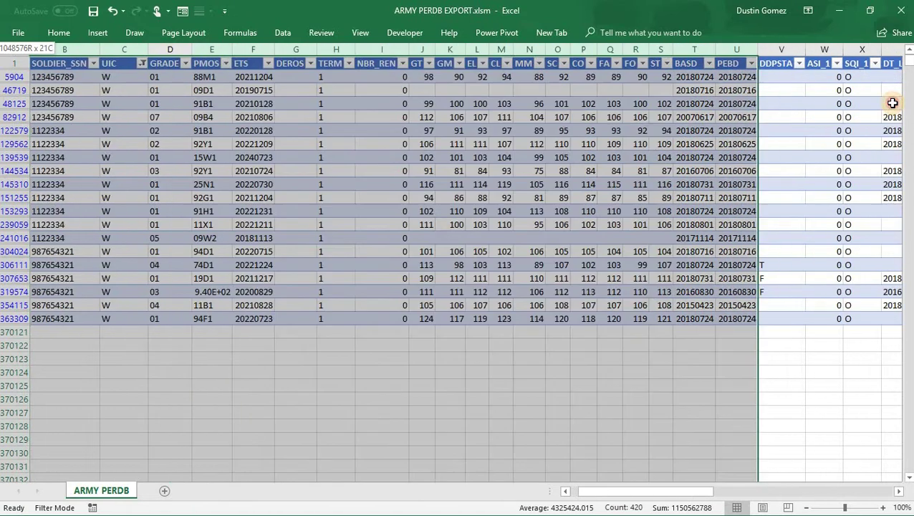
key(shift+Right)
key(shift+Right)
key(shift+Right)
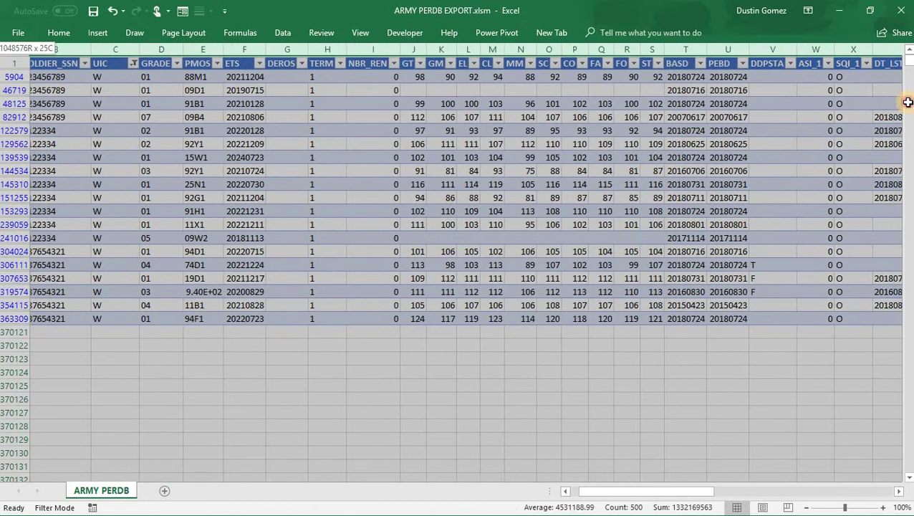
key(shift+Right)
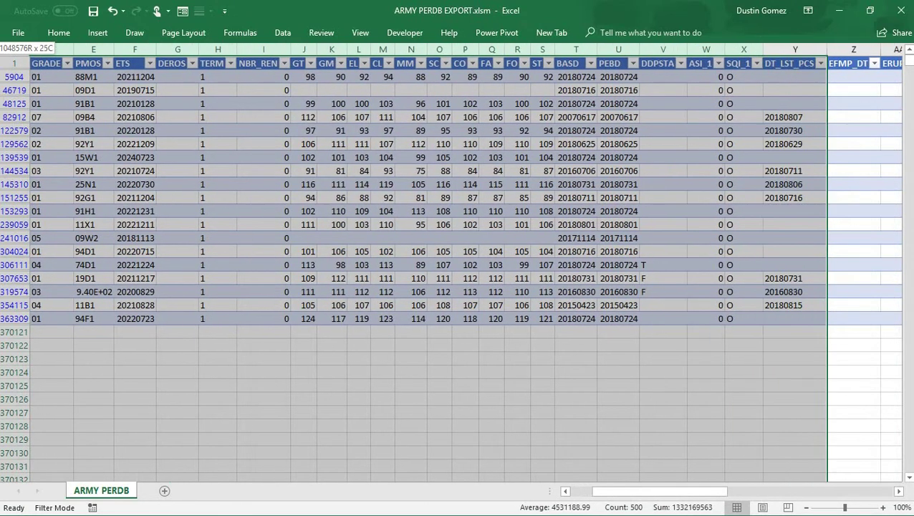
key(shift+Right)
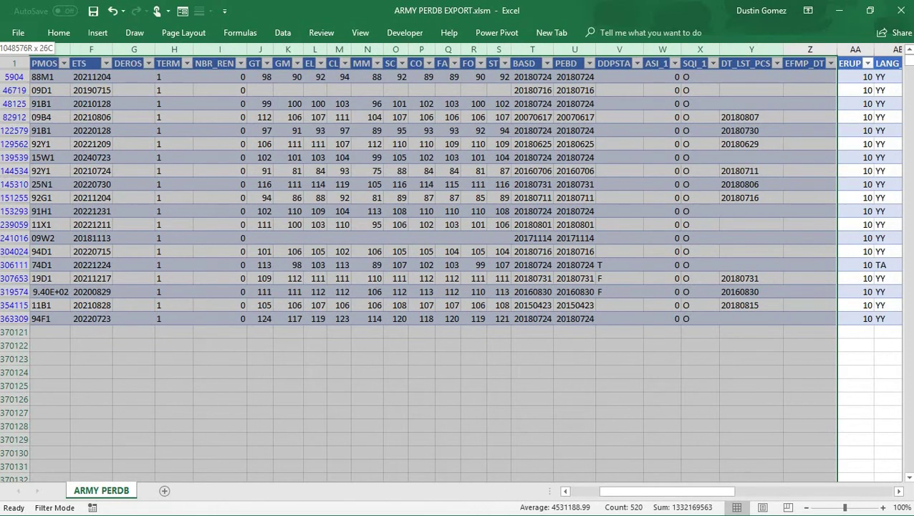
key(shift+Right)
key(shift+Right)
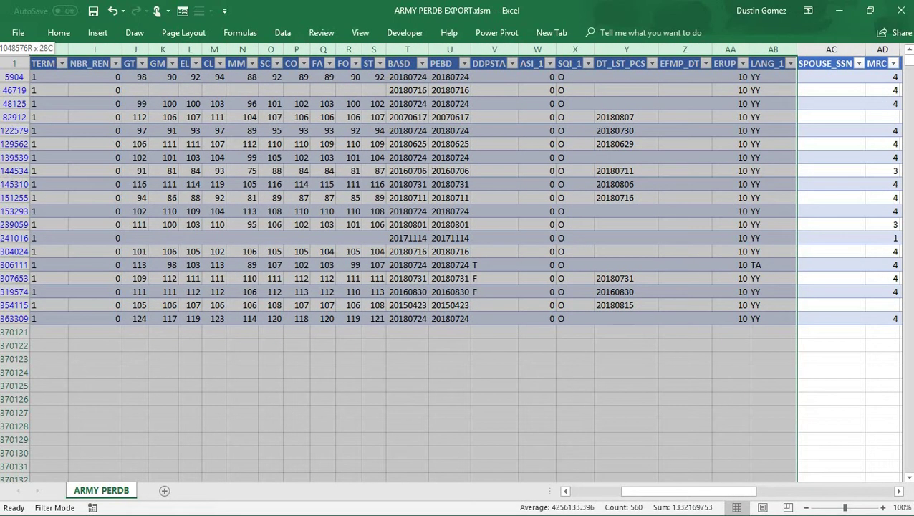
key(shift+Right)
key(shift+Right)
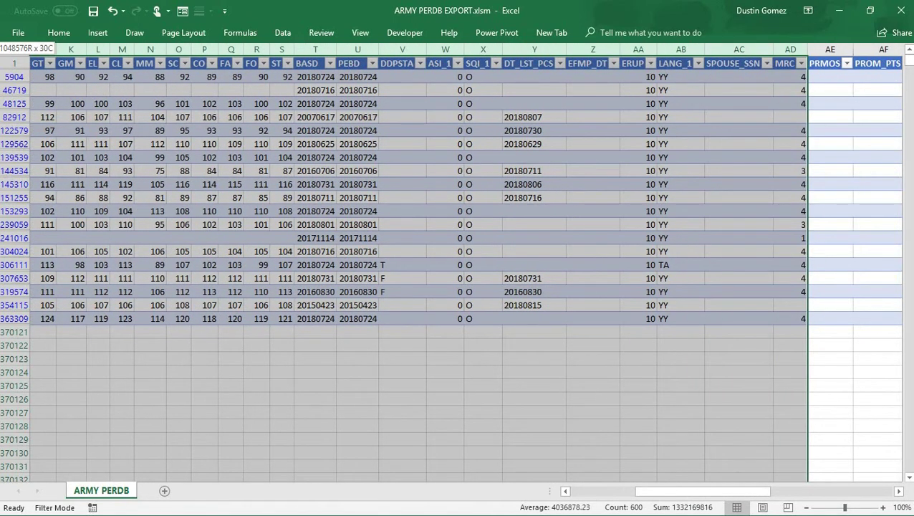
key(shift+Right)
key(shift+Right)
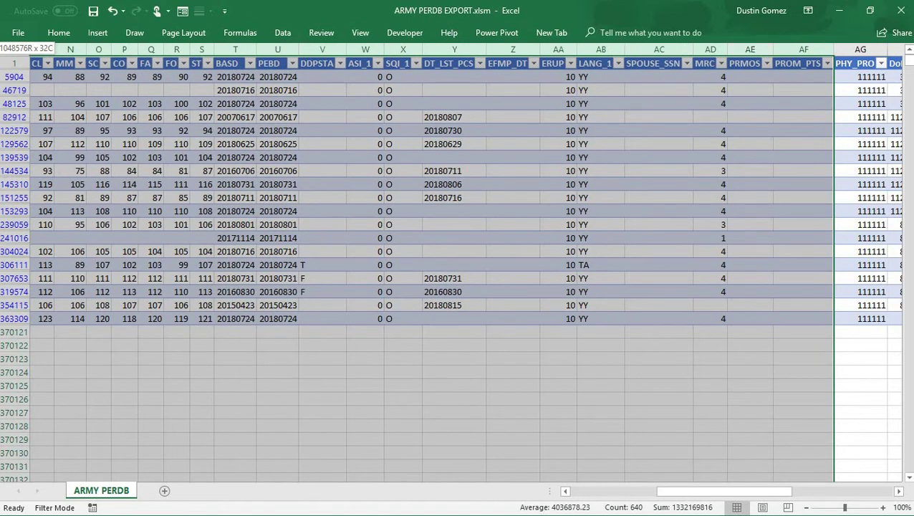
key(shift+Right)
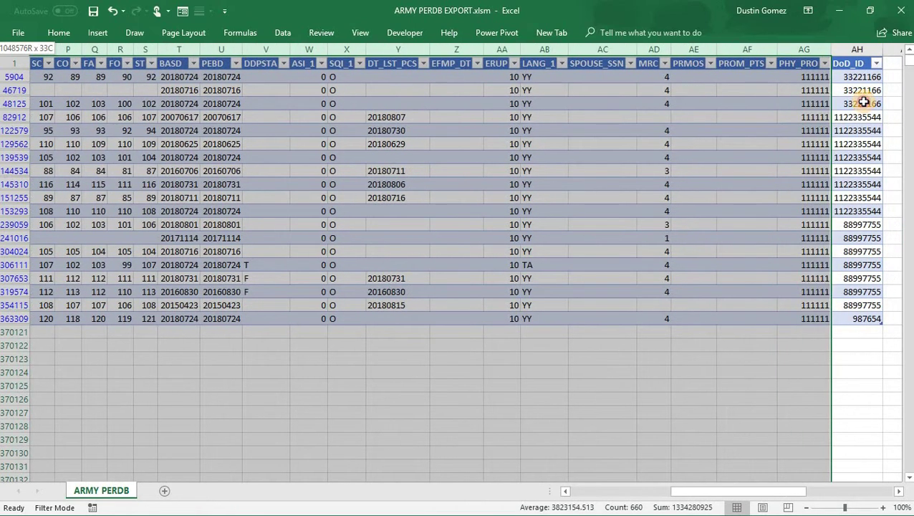
key(shift+Right)
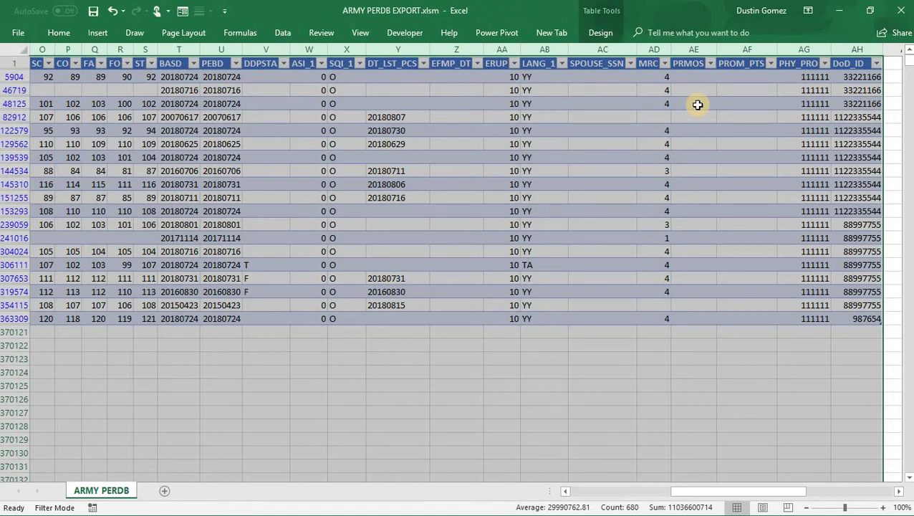
right_click(696, 105)
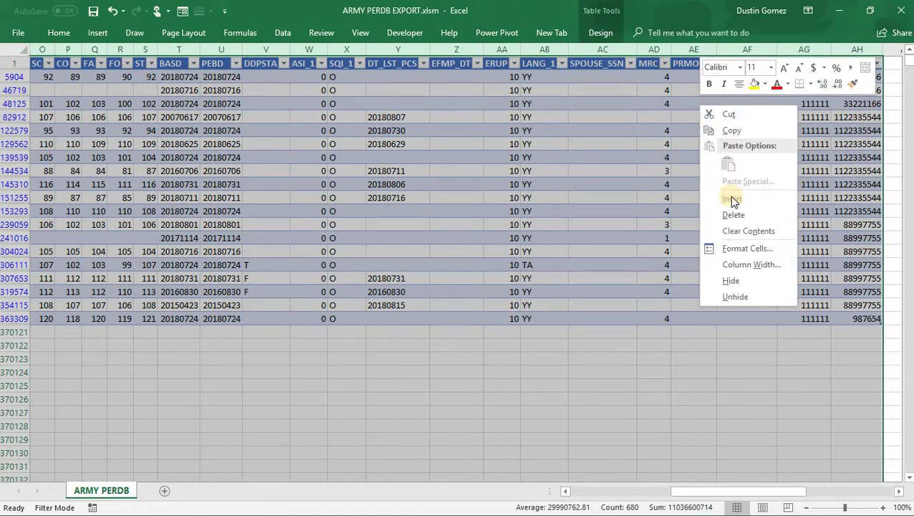
click(732, 131)
key(ctrl+Home)
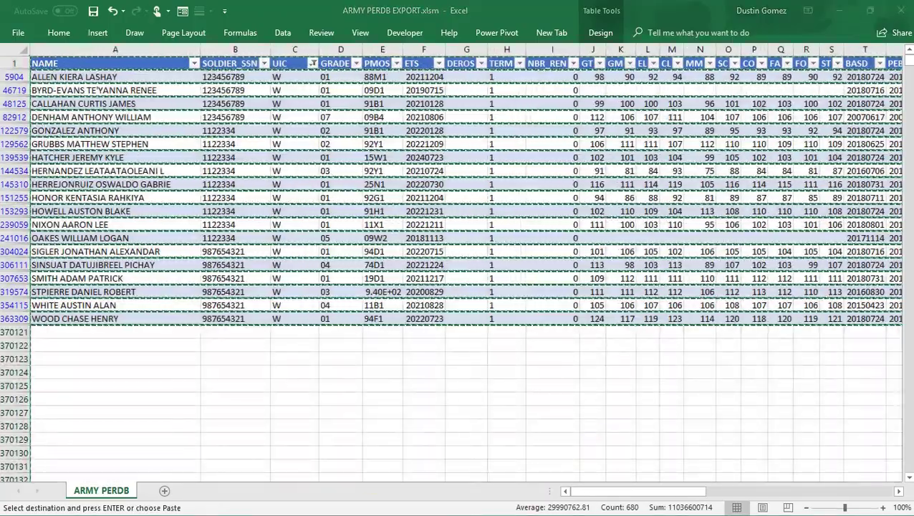
- Switch to the MDRDB folder in File Explorer, open PERDB.txt in Notepad and select all of its text
key(alt+Tab)
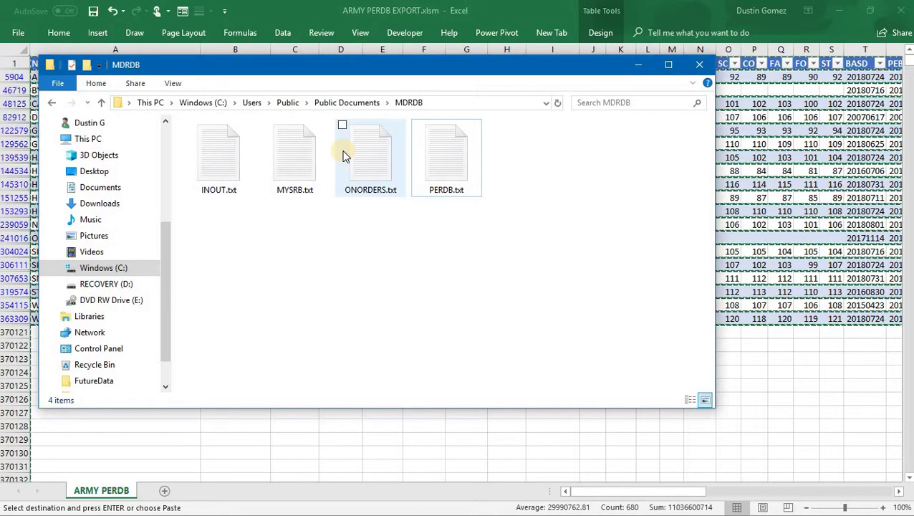
double_click(437, 177)
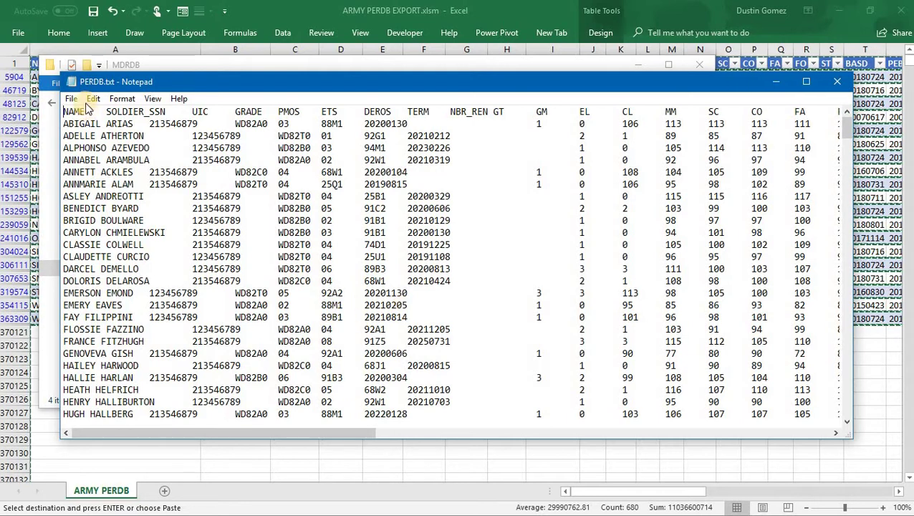
click(93, 98)
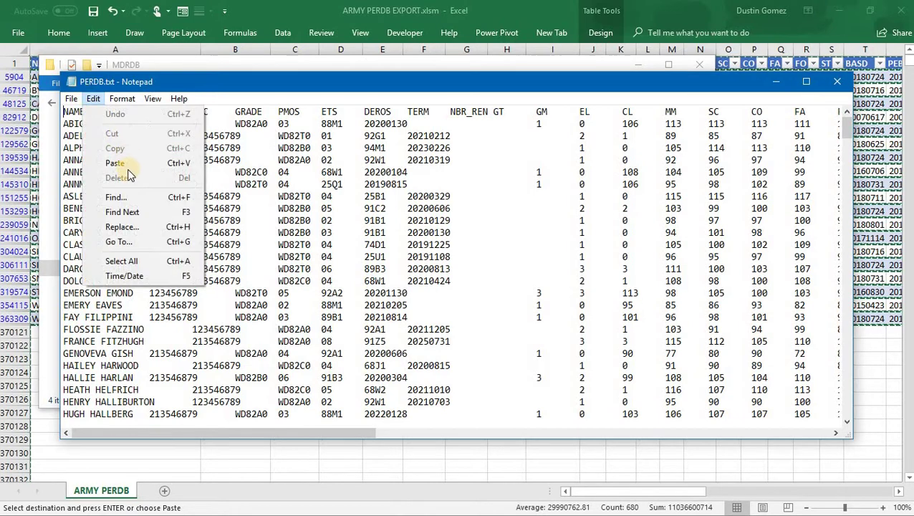
click(125, 259)
- Look at the delete and paste options for the text in PERDB.txt, then close the file without editing it
right_click(138, 189)
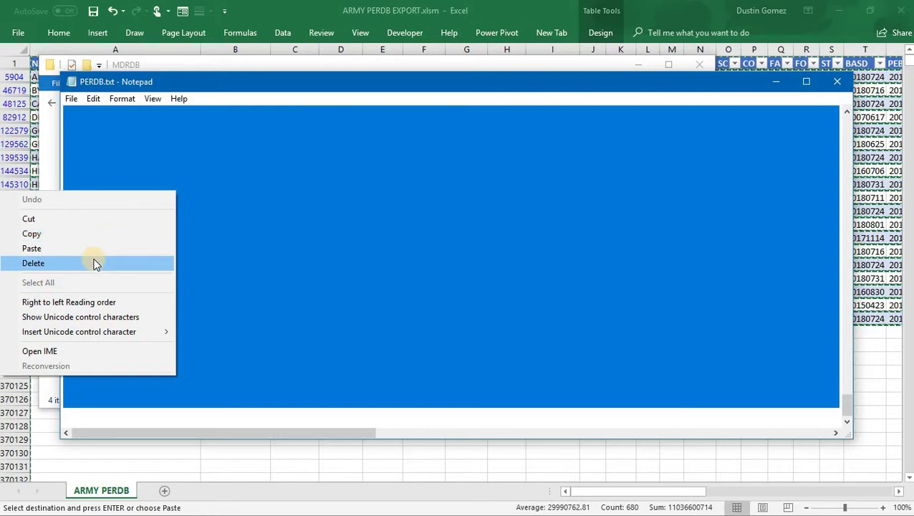
click(286, 262)
right_click(286, 263)
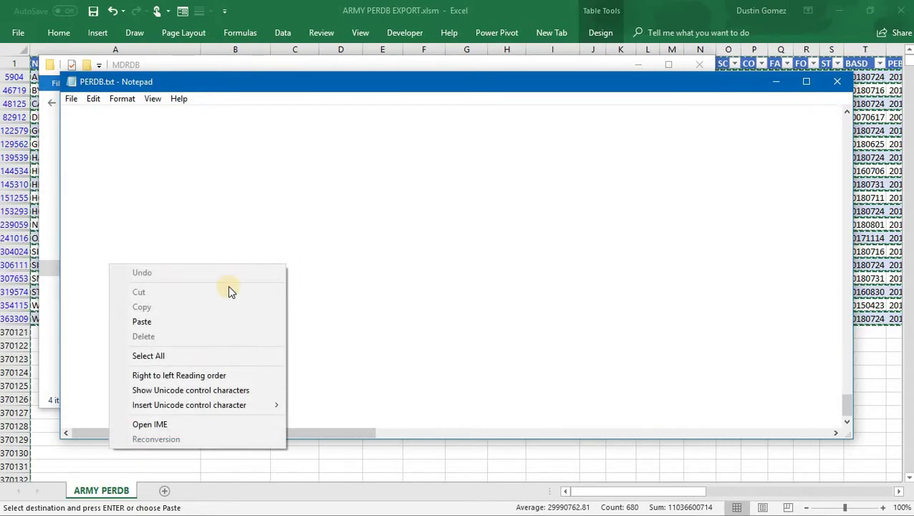
click(326, 212)
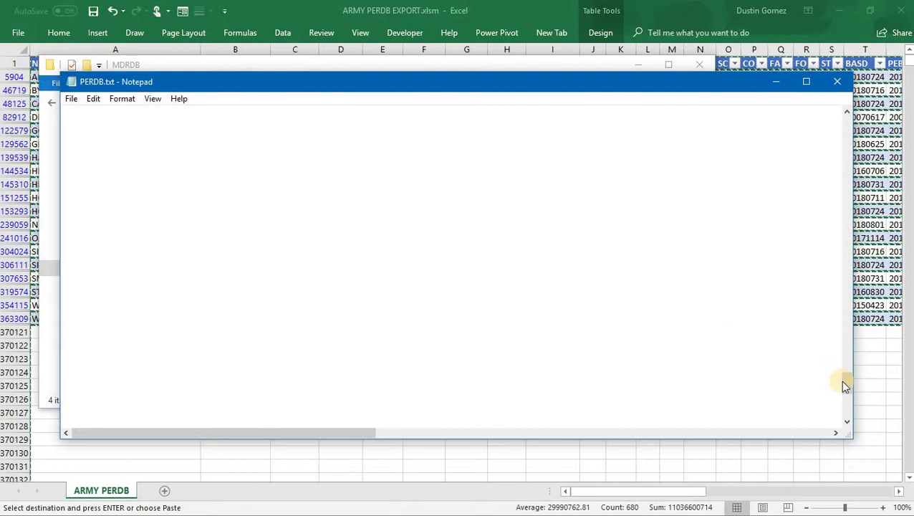
drag(844, 386, 818, 113)
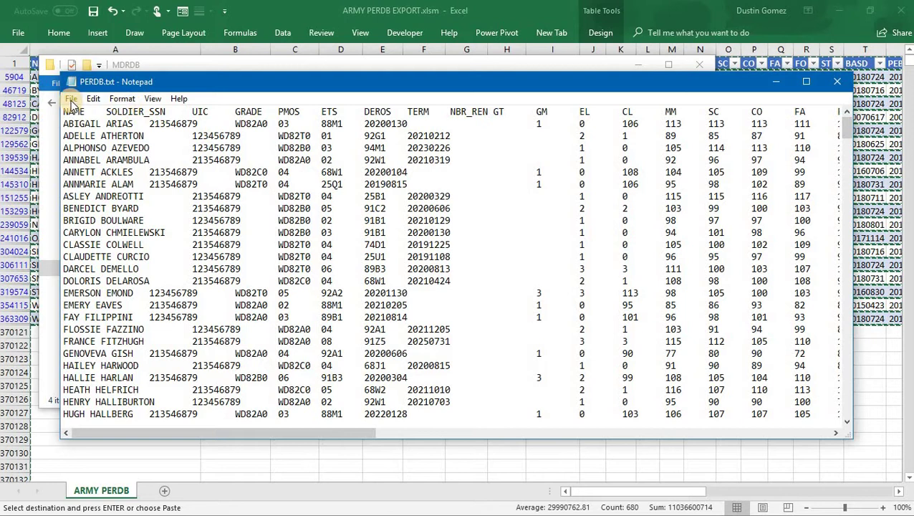
click(843, 84)
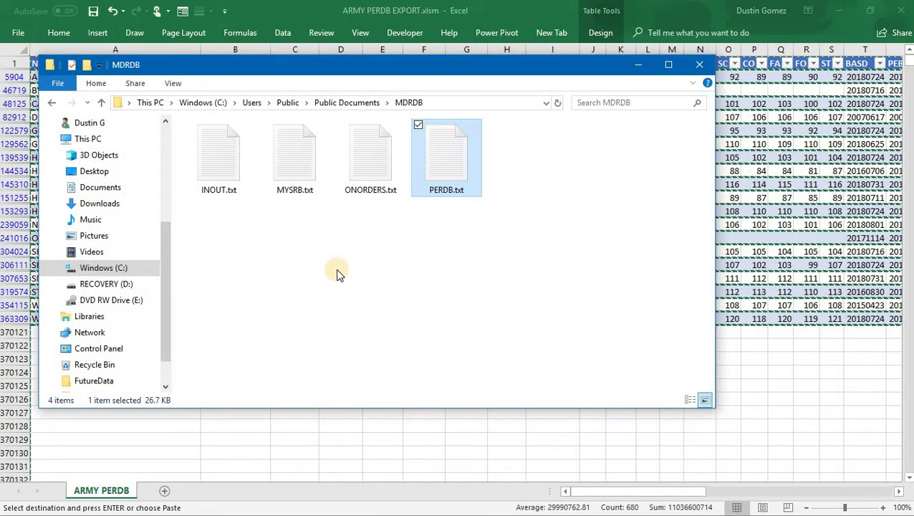
- Minimize the MDRDB folder window and close the ARMY PERDB EXPORT workbook without saving changes or keeping the clipboard data
click(336, 269)
click(626, 65)
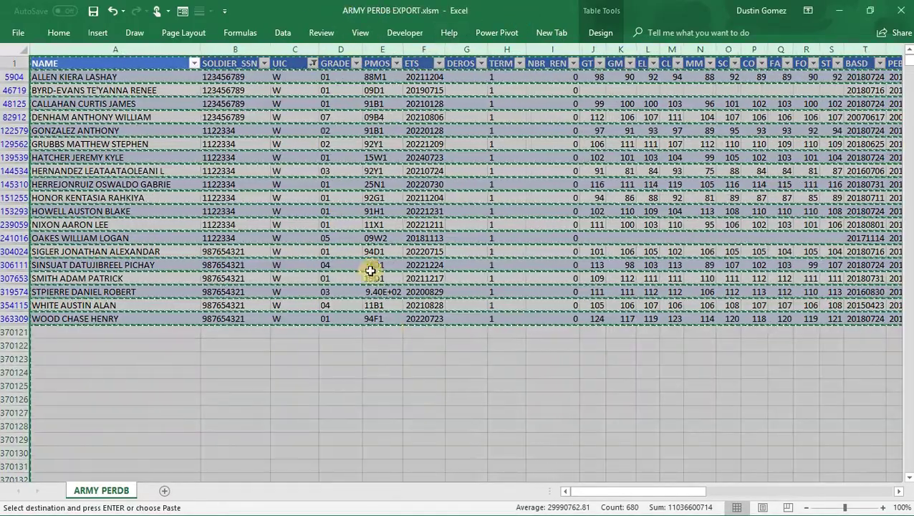
click(373, 359)
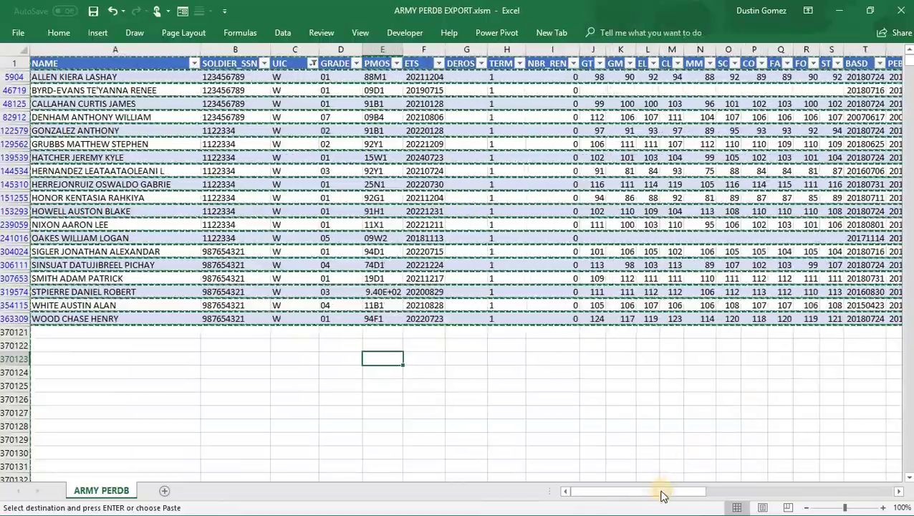
click(898, 12)
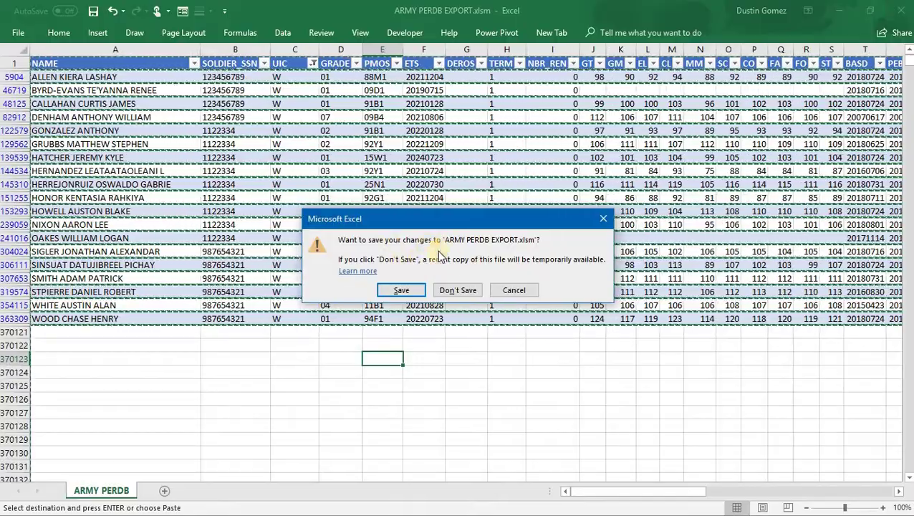
click(459, 289)
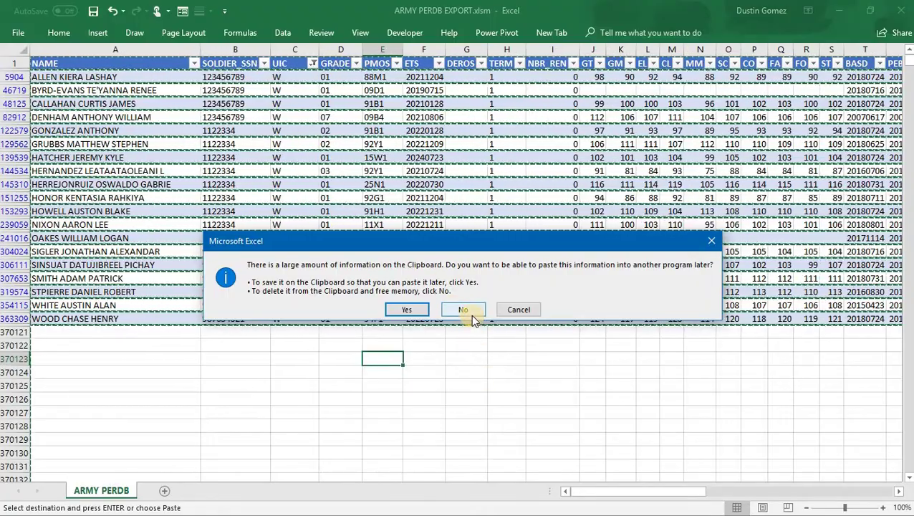
click(470, 315)
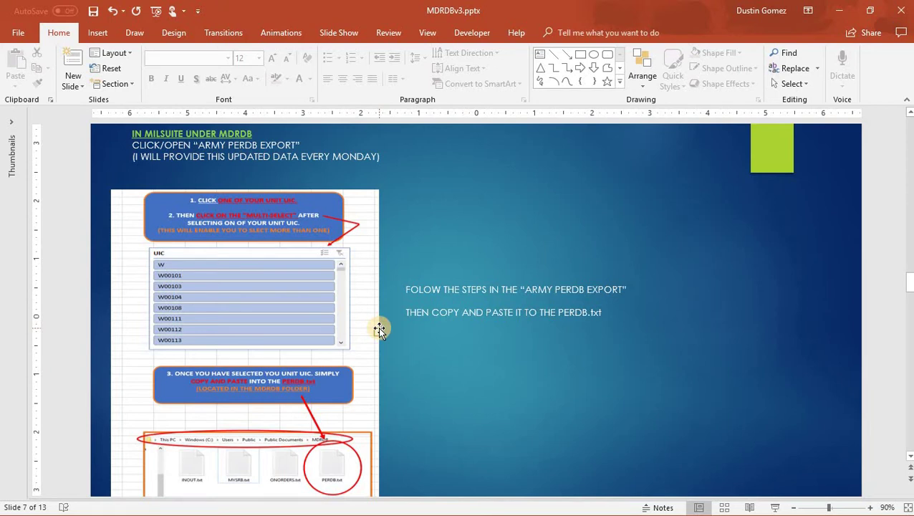
- Switch from the presentation to the MDRDBv3.xlsm workbook in Excel and open its Import Data page
click(425, 328)
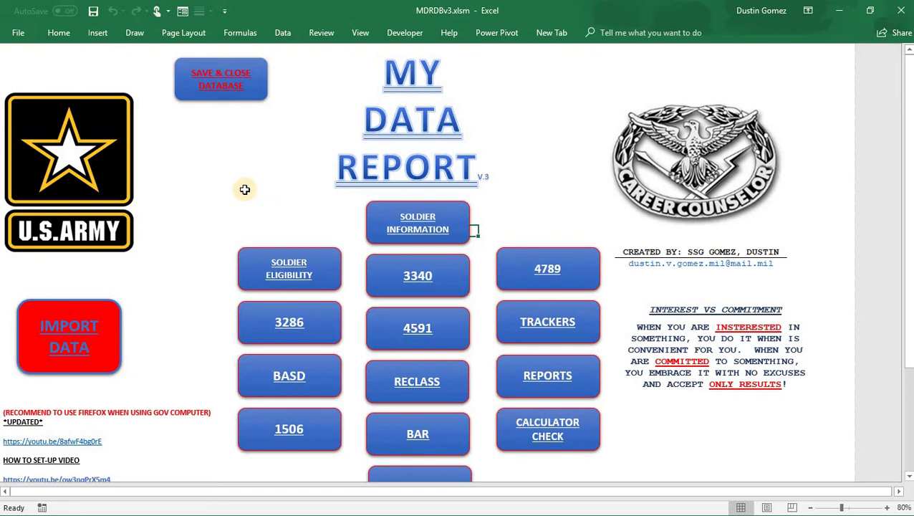
scroll(244, 189, down, 4)
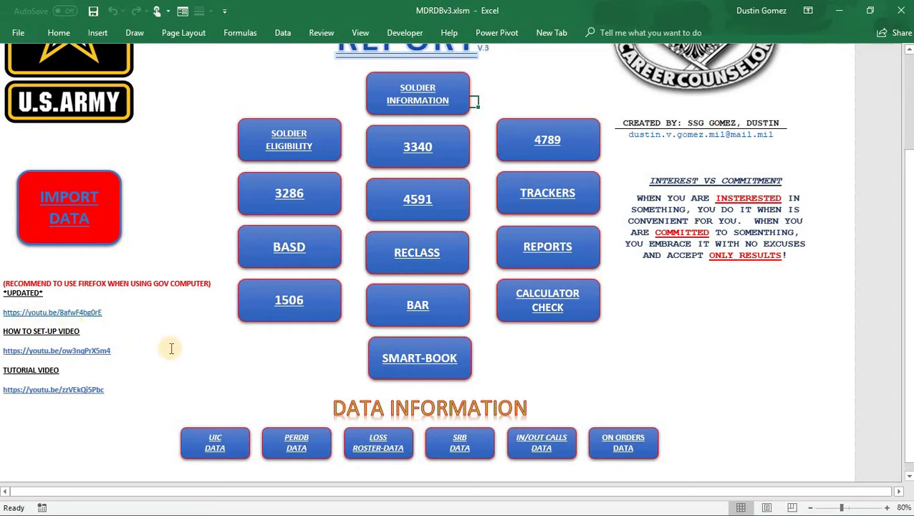
scroll(227, 361, up, 1)
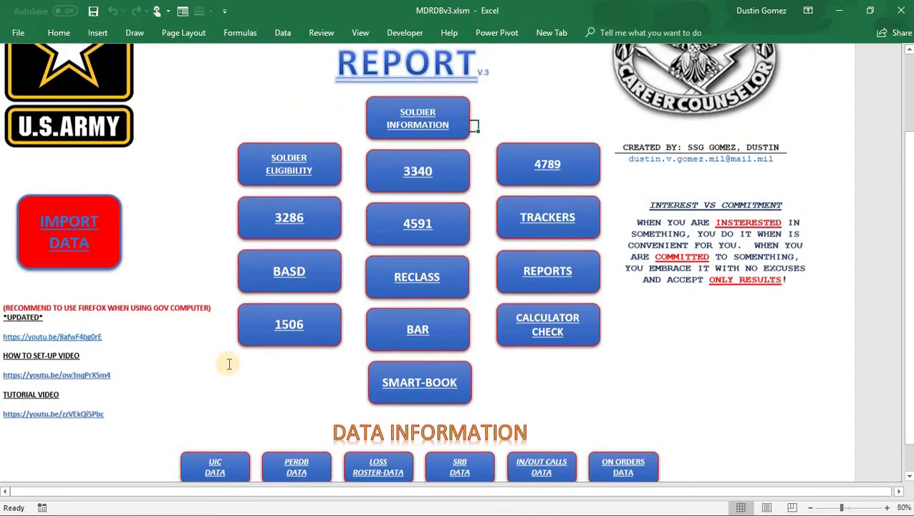
click(39, 256)
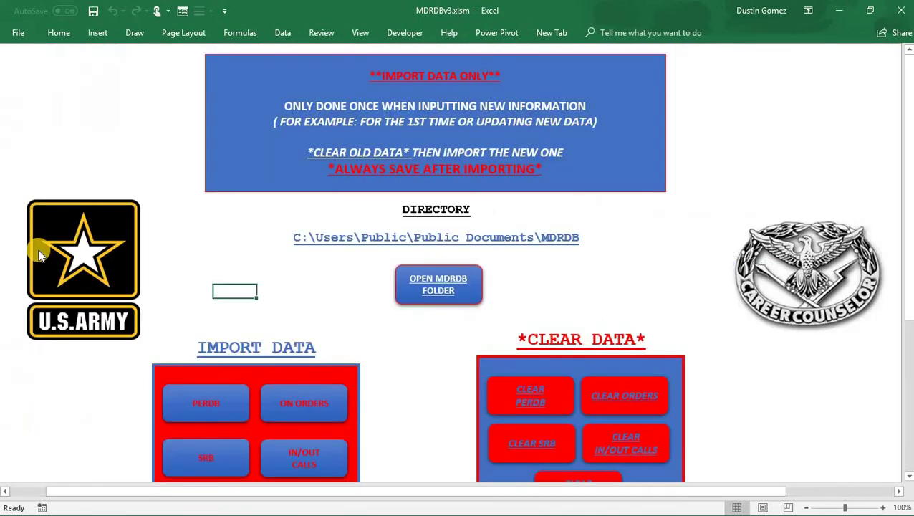
- Import the IN/OUT CALLS data into the workbook and acknowledge the completed import
scroll(265, 308, down, 1)
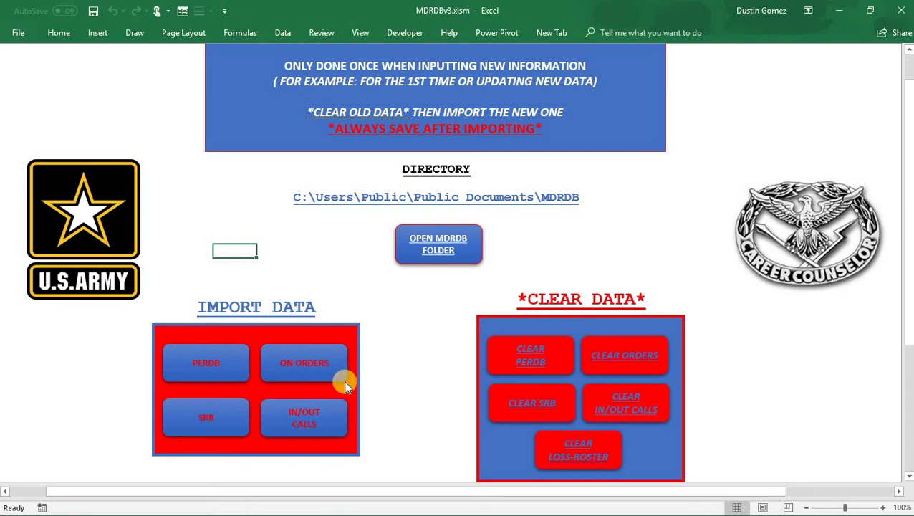
click(280, 429)
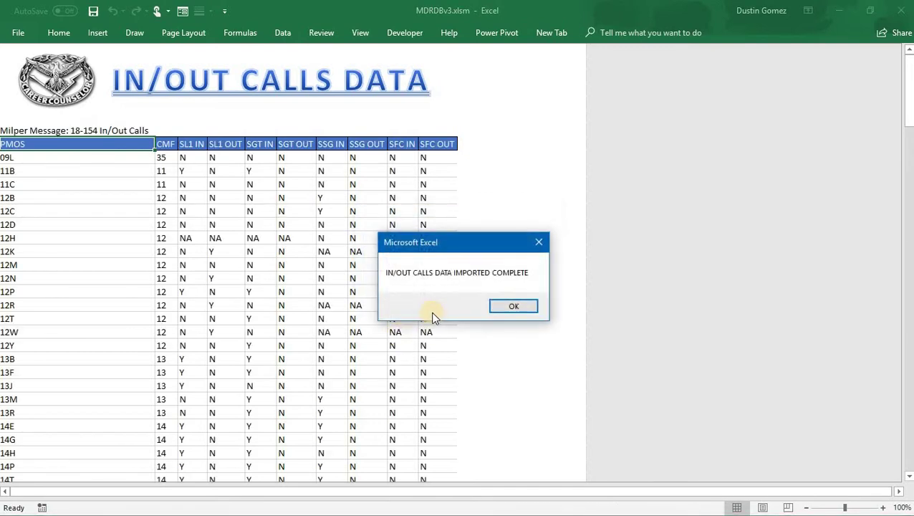
click(514, 306)
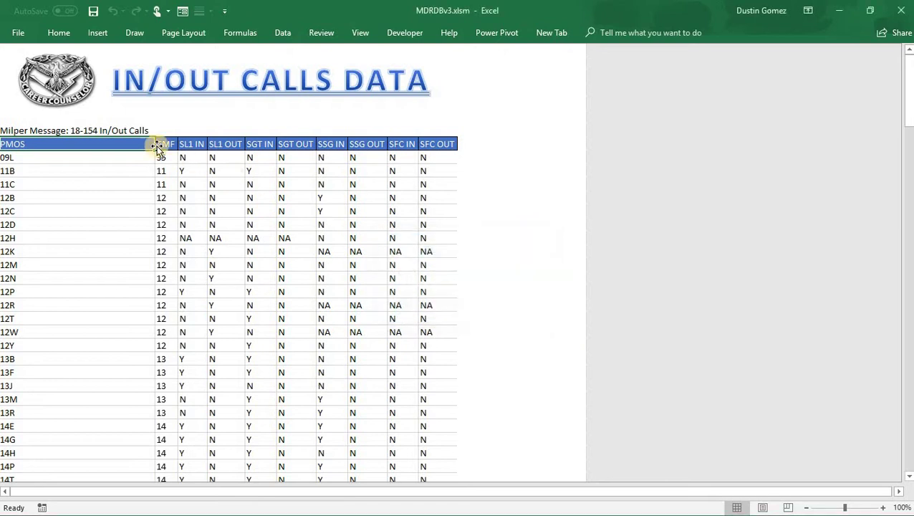
- Go back through the main page to the Import Data page and import the SRB data
click(55, 104)
click(92, 260)
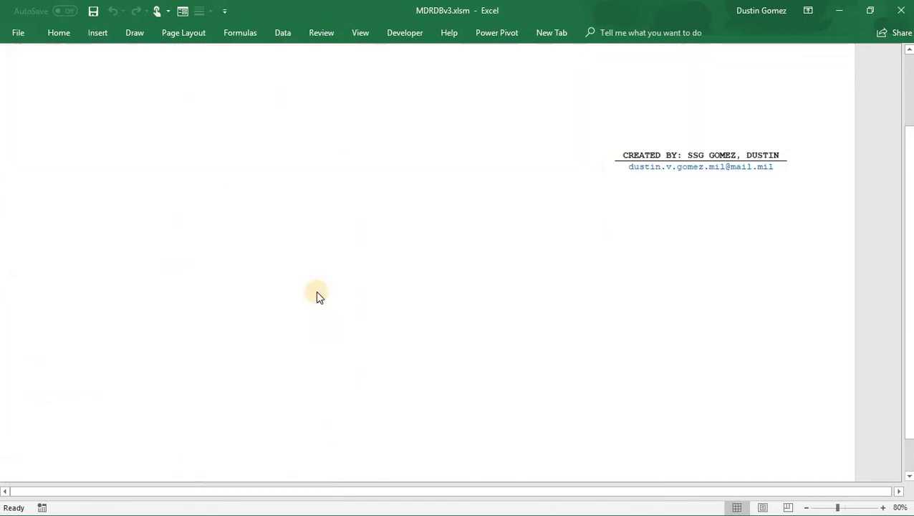
click(243, 416)
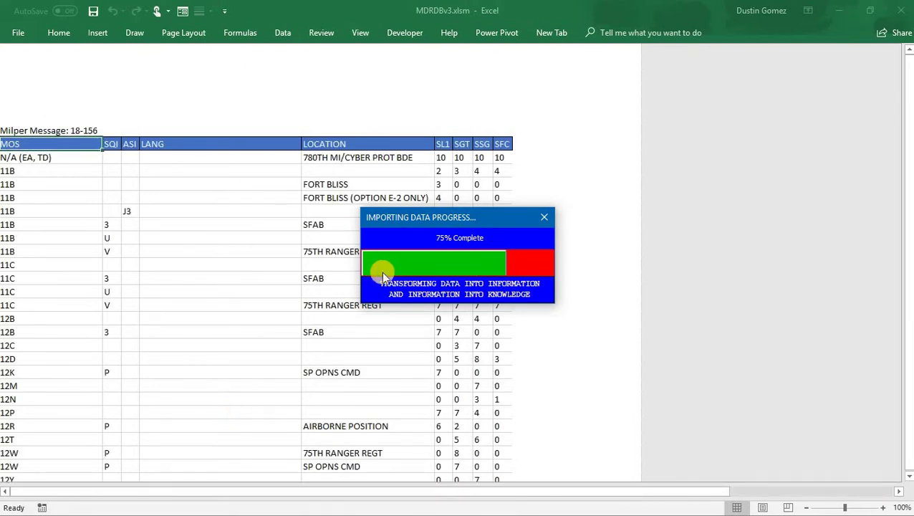
click(497, 304)
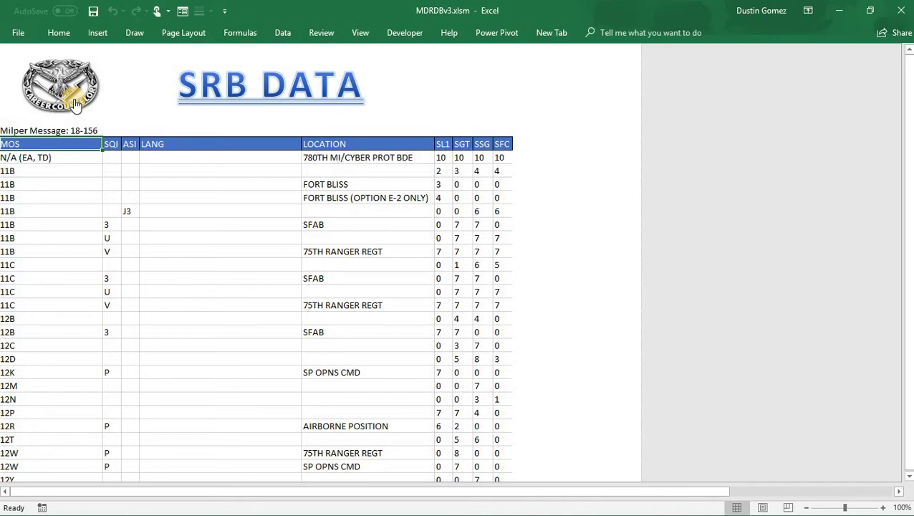
- Return to the Import Data page and import the PERDB data, acknowledging the completed import
click(72, 106)
click(113, 231)
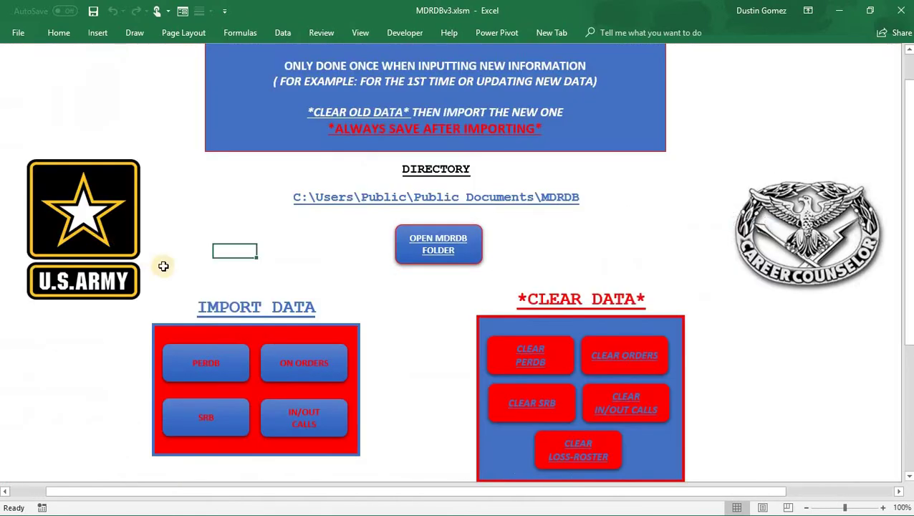
click(232, 370)
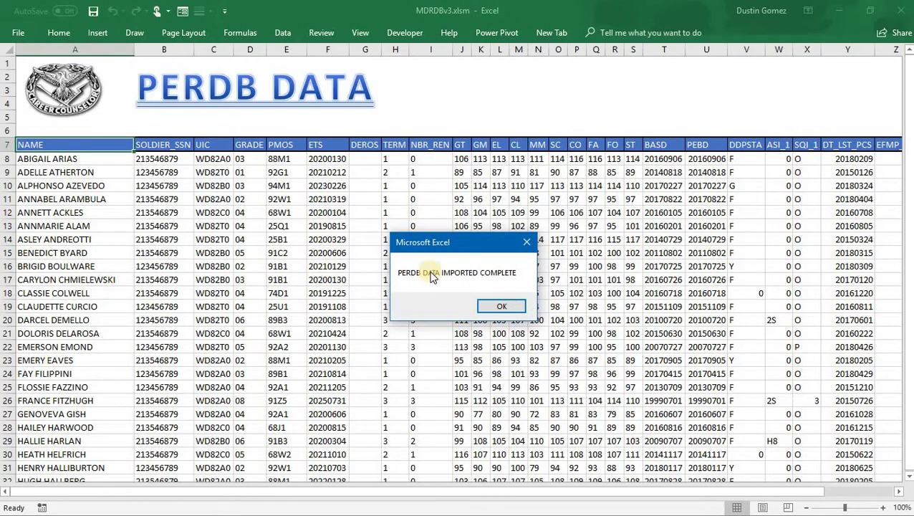
click(501, 306)
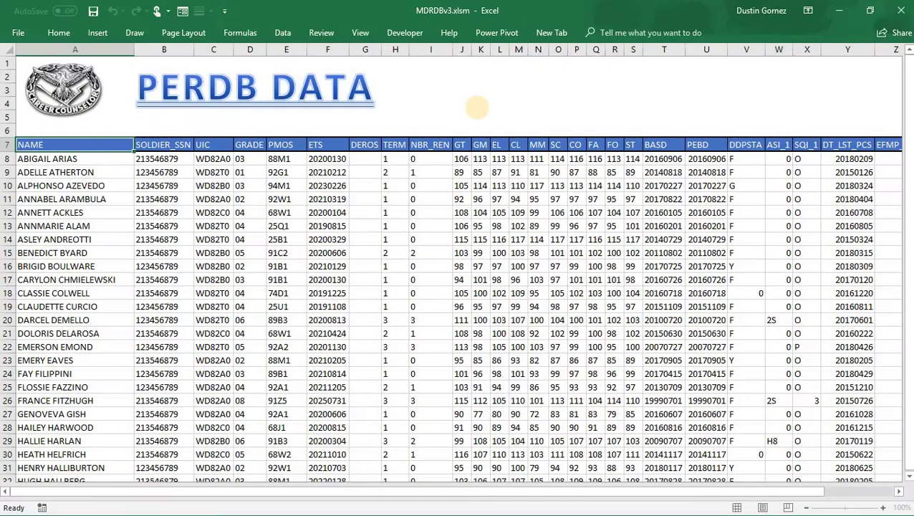
- Return from PERDB DATA to the My Data Report main page and look over its report and data information links
click(477, 107)
click(50, 104)
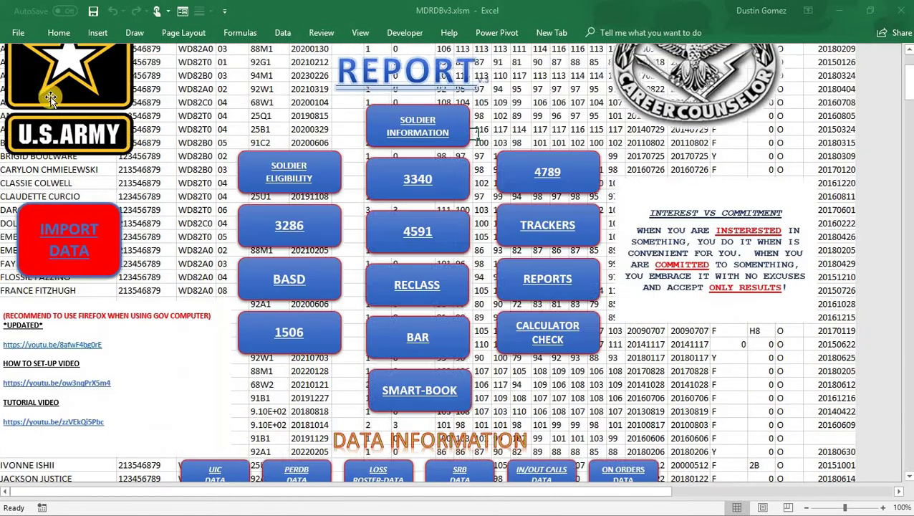
scroll(227, 381, up, 2)
scroll(226, 381, up, 1)
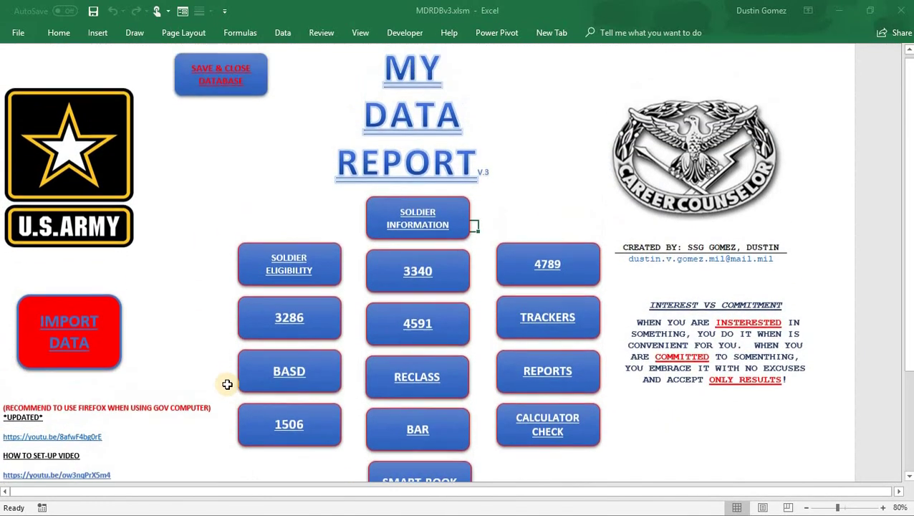
scroll(226, 381, down, 3)
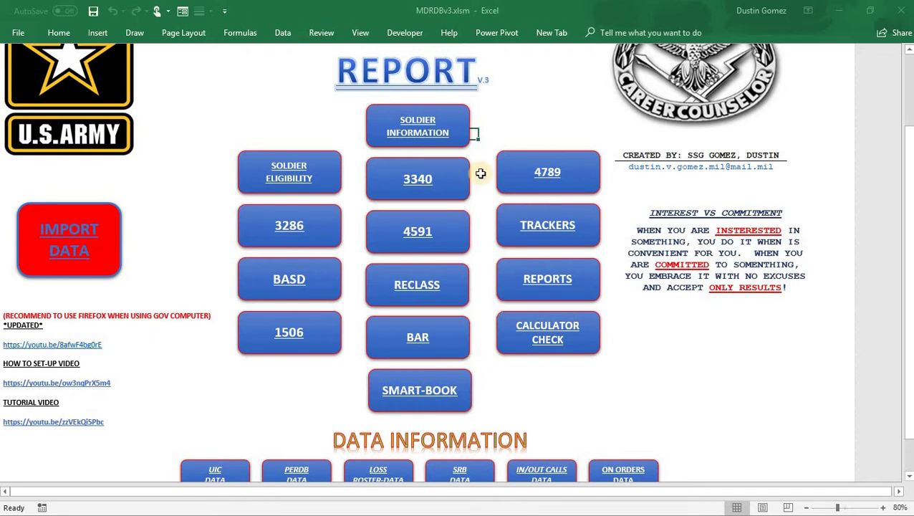
scroll(483, 174, up, 1)
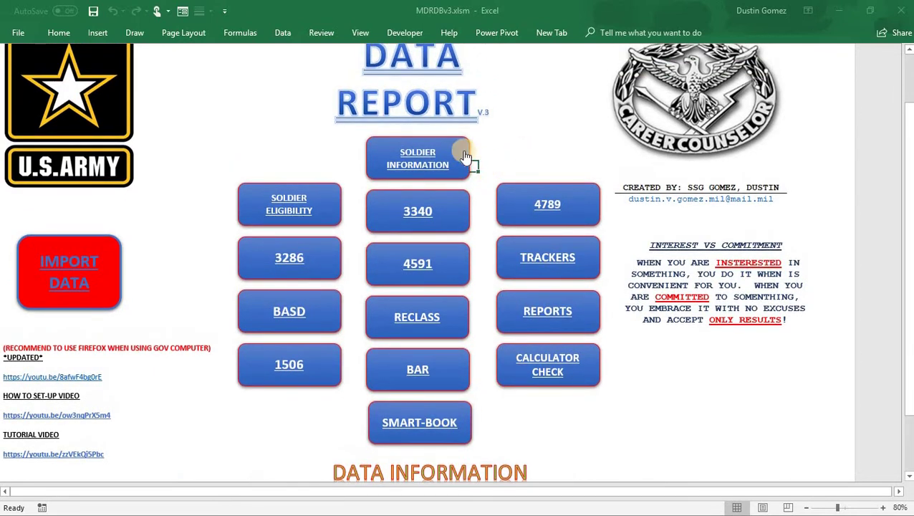
scroll(269, 371, down, 3)
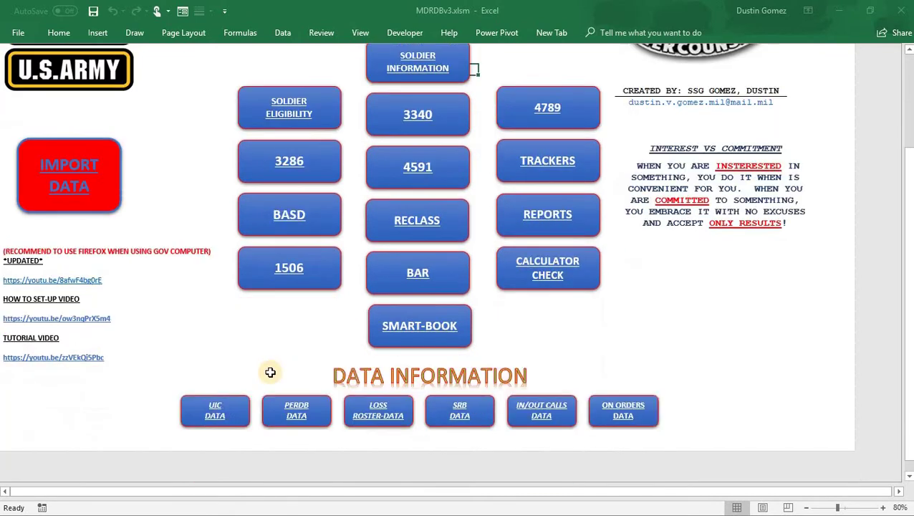
- Open the UIC DATA page, look at the blank MY UIC record form, close it and select the first UIC cell
click(212, 405)
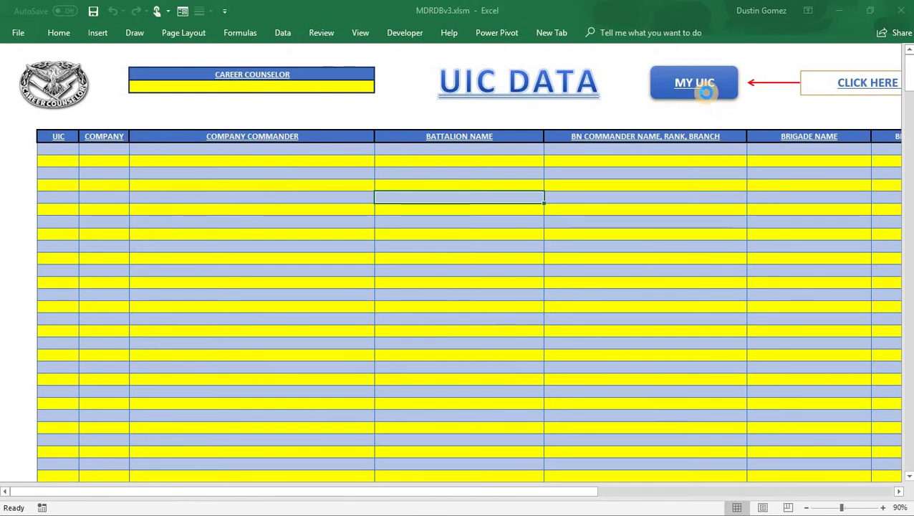
click(705, 91)
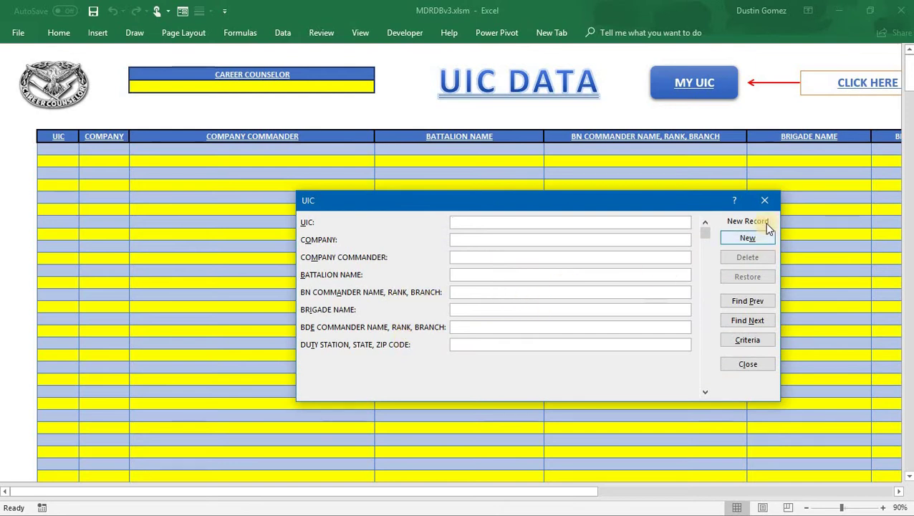
click(209, 165)
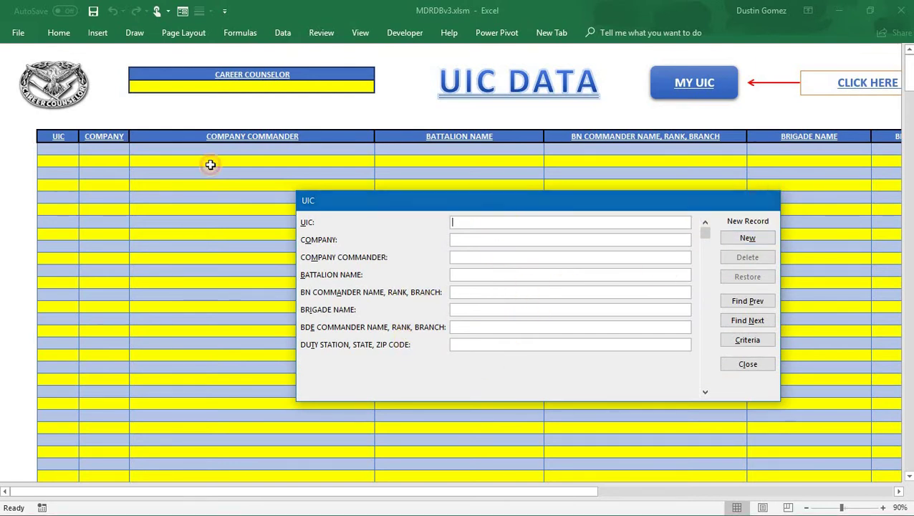
key(Escape)
click(71, 148)
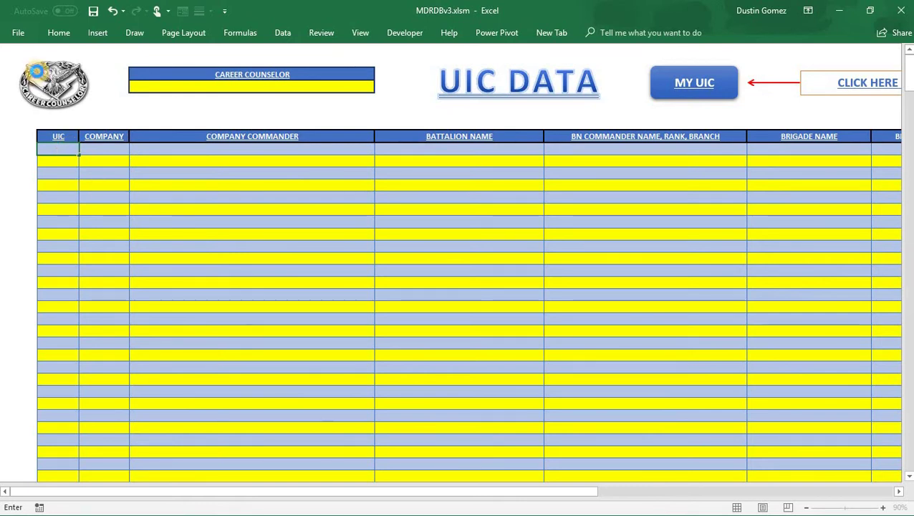
- Return to the My Data Report main page and open the Soldier Information page
click(39, 77)
scroll(351, 282, up, 1)
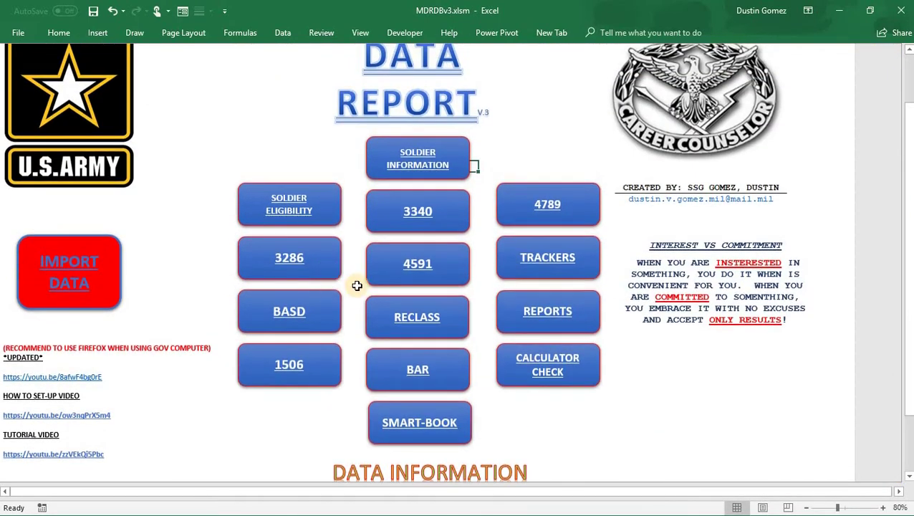
scroll(351, 294, down, 1)
scroll(329, 323, down, 1)
scroll(358, 244, up, 1)
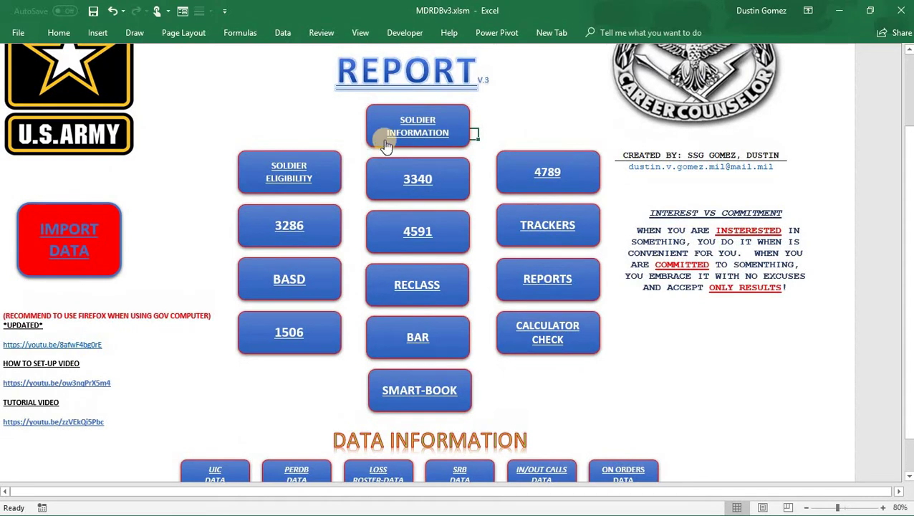
click(385, 144)
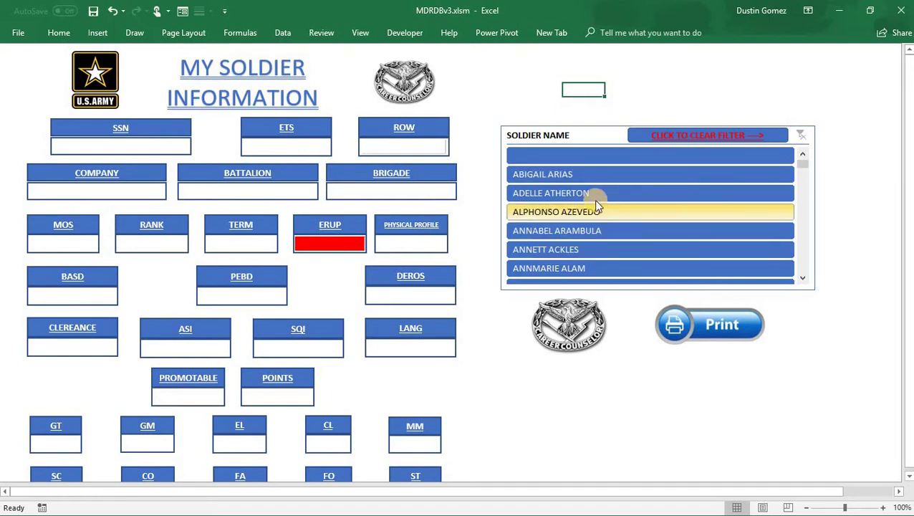
- Show the first named soldier's record and examine its fields down to the on-orders section
click(575, 175)
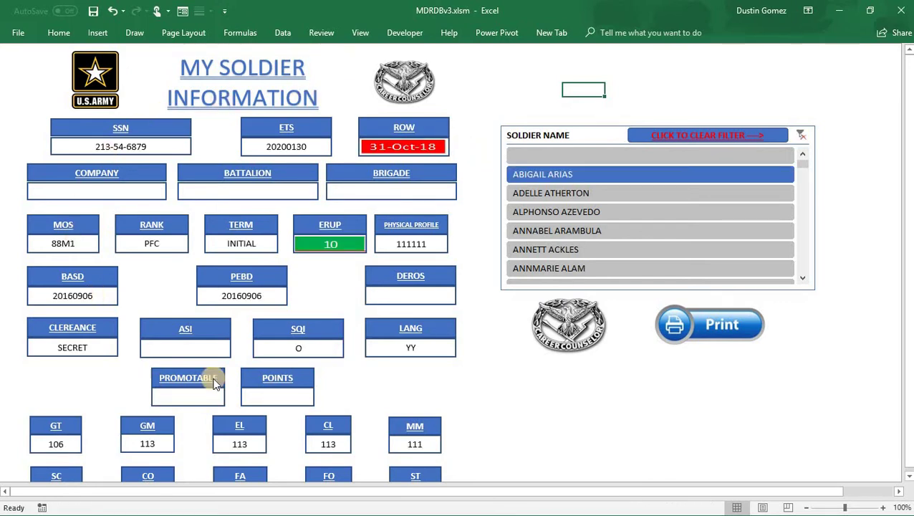
scroll(348, 315, down, 3)
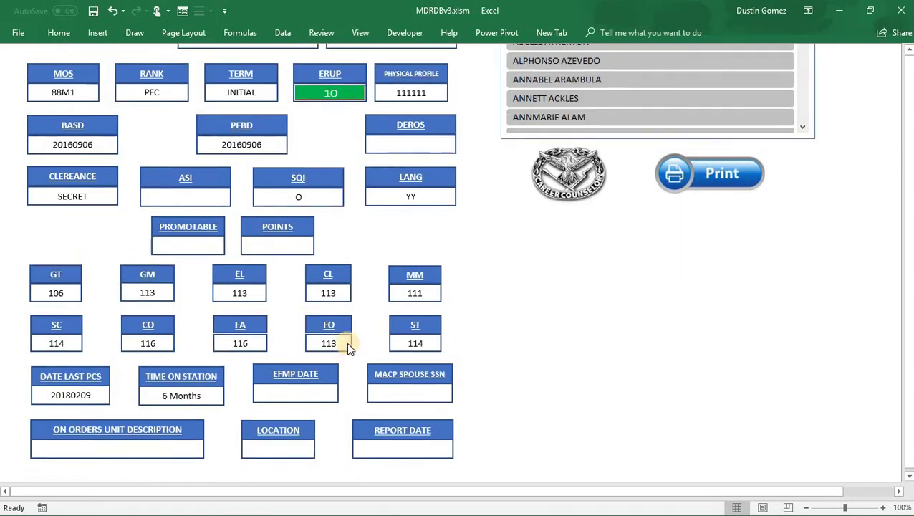
scroll(348, 347, up, 3)
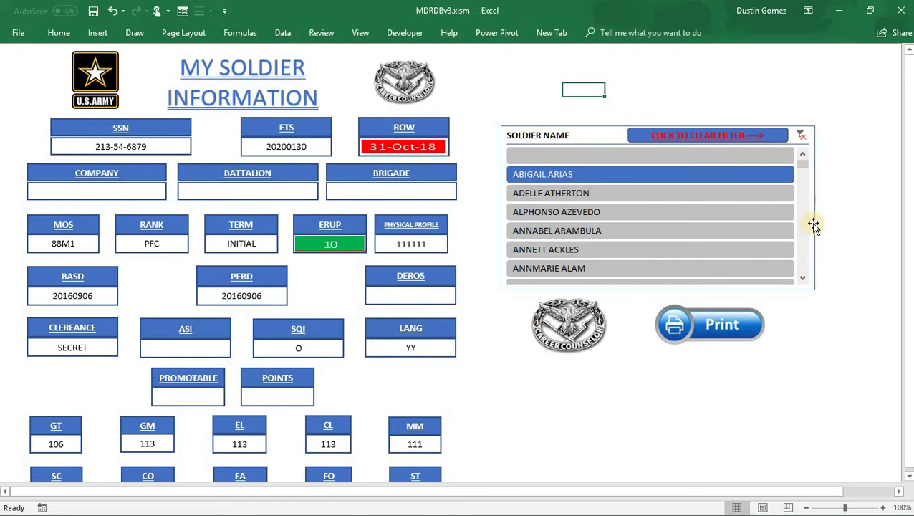
- Show the second named soldier's record, then clear the SOLDIER NAME filter
click(555, 192)
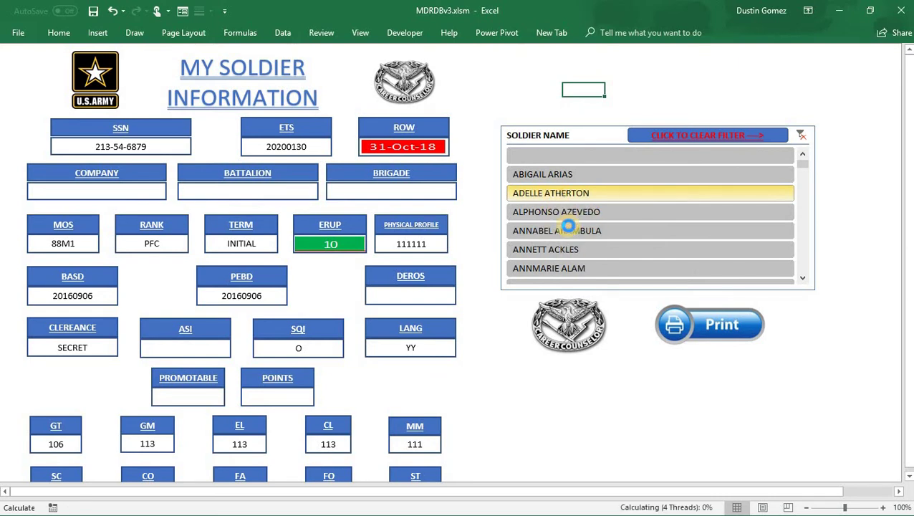
click(568, 226)
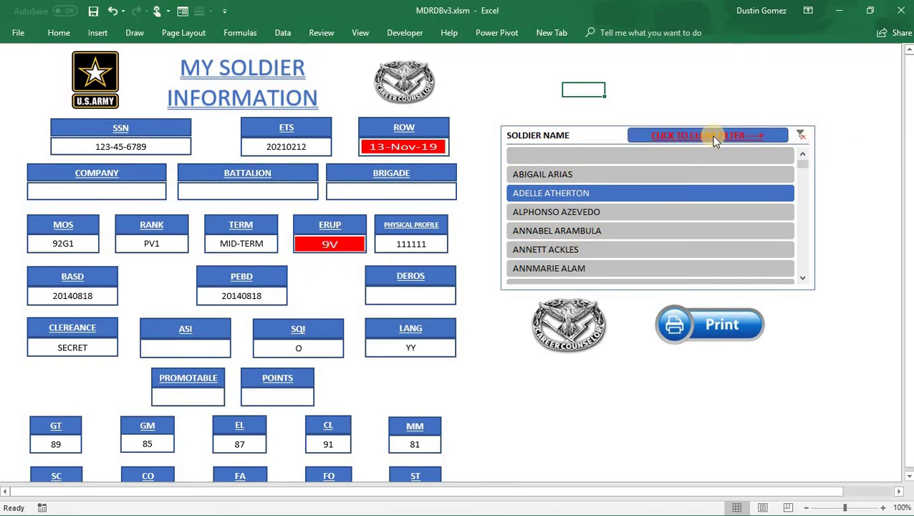
click(802, 135)
key(alt+c)
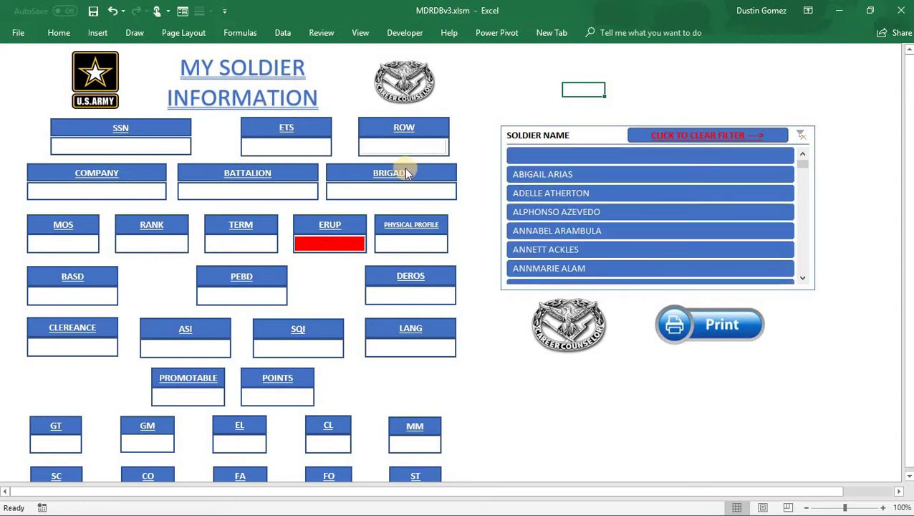
- Leave Soldier Information, open the 3340 form page, filter it to REENLISTMENT and look through the form
click(577, 336)
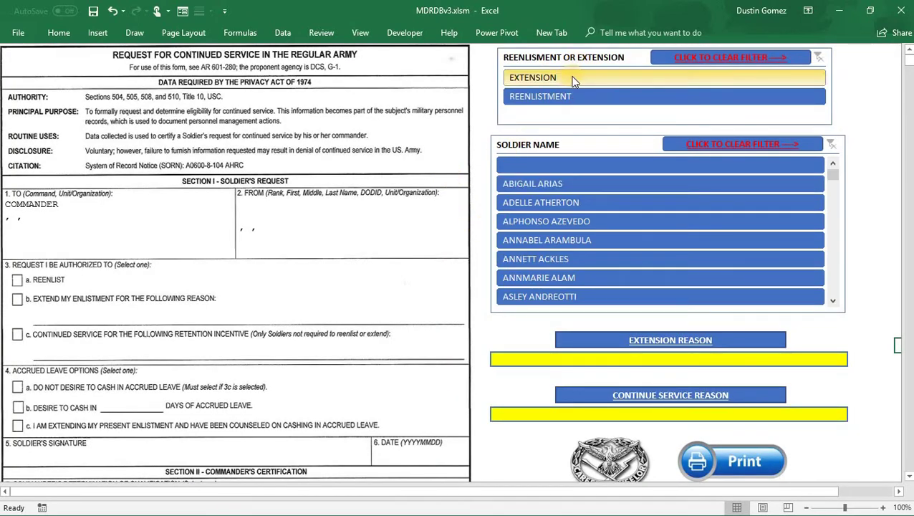
click(571, 94)
scroll(477, 169, down, 12)
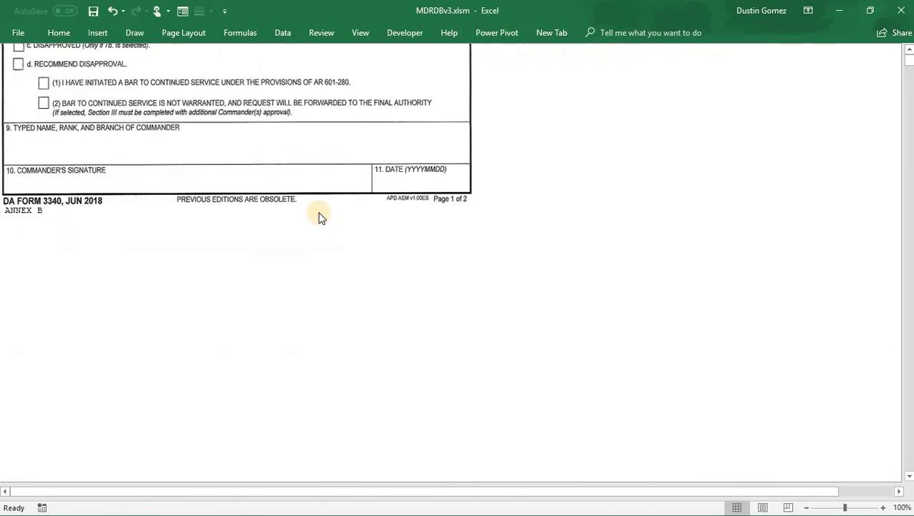
scroll(549, 310, up, 12)
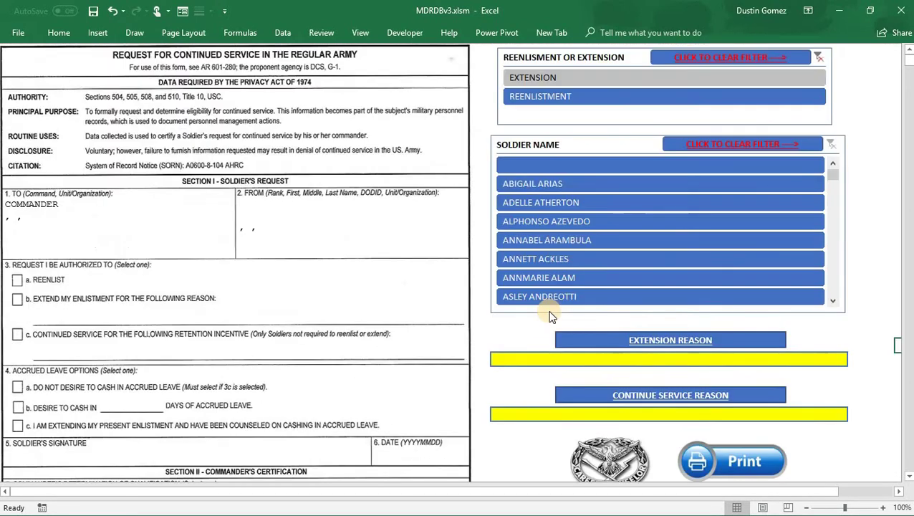
- Filter the 3340 form to EXTENSION and examine the annex label at the end of the form
click(561, 78)
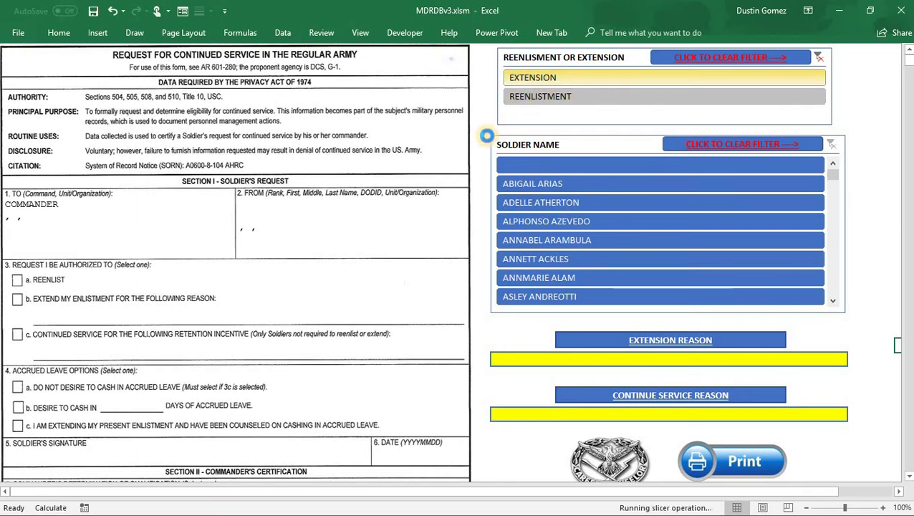
scroll(476, 172, down, 8)
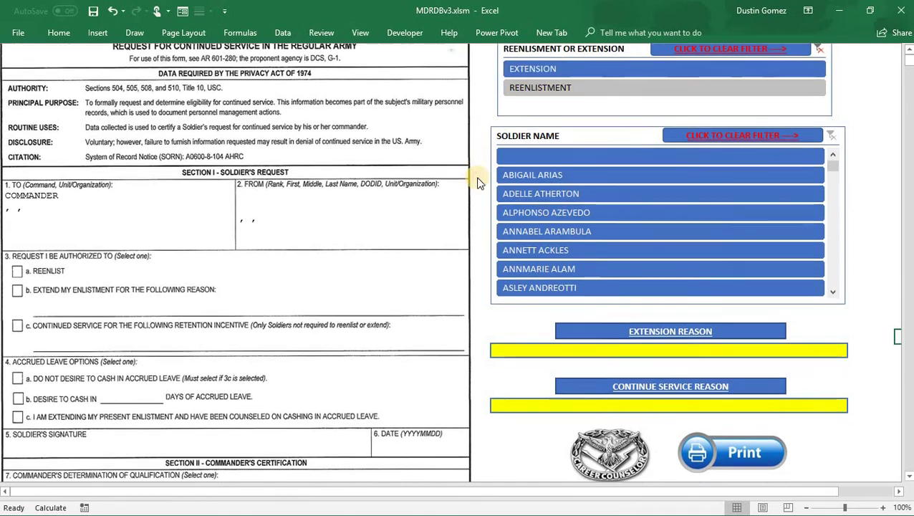
click(191, 411)
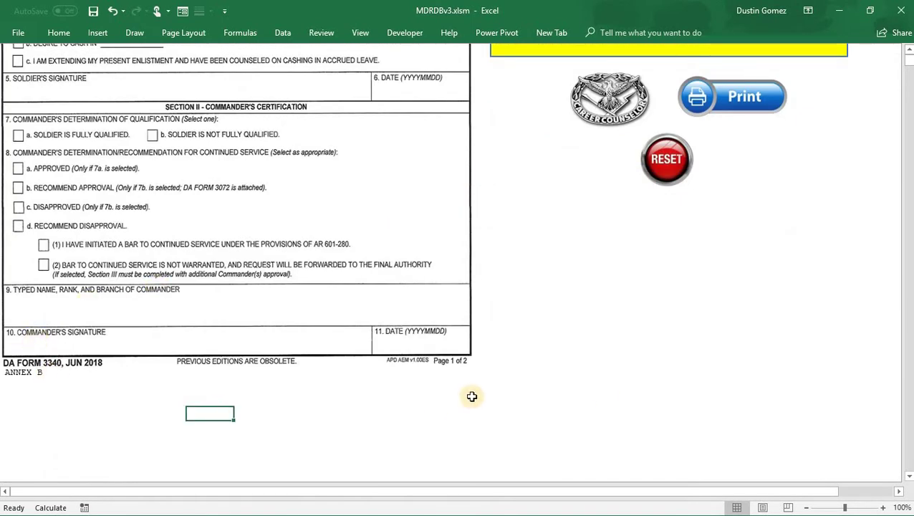
scroll(526, 367, up, 9)
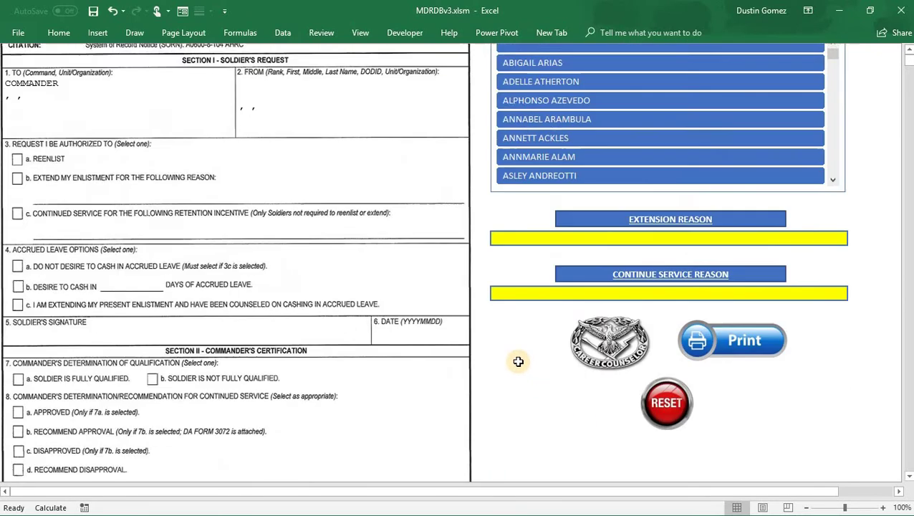
click(578, 82)
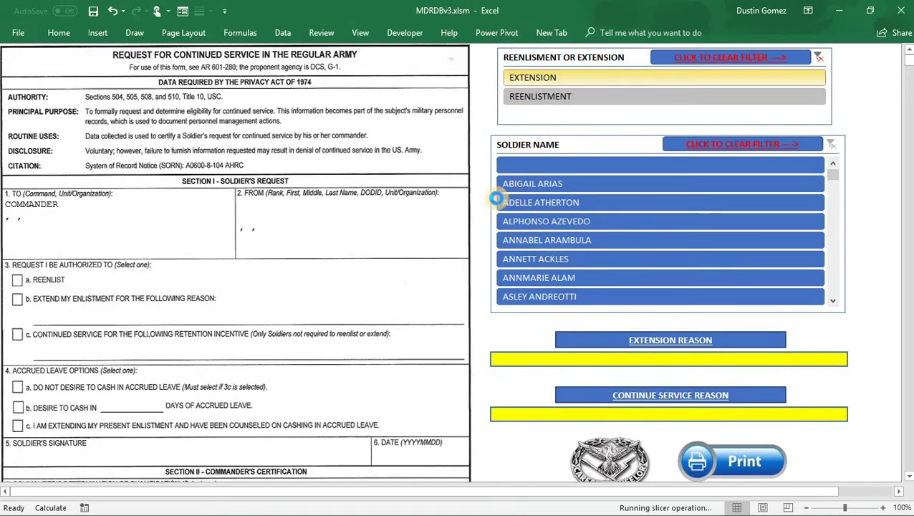
scroll(489, 201, down, 7)
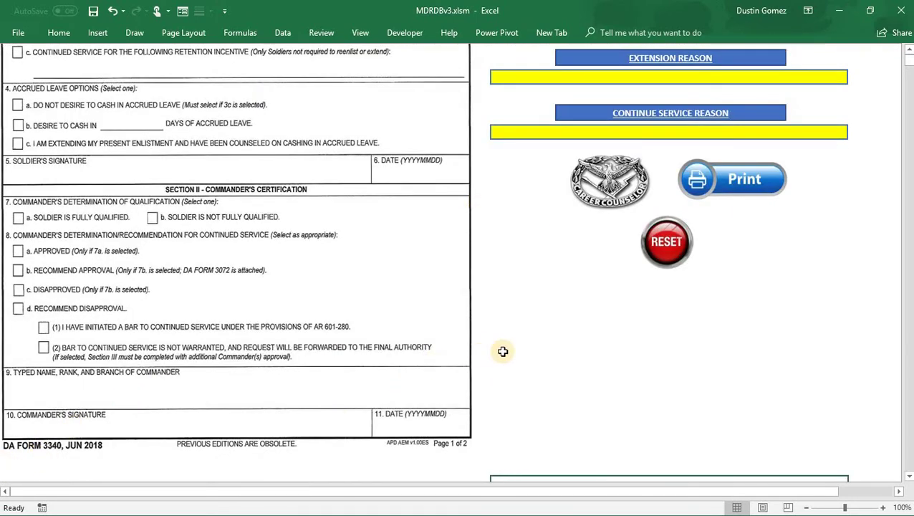
scroll(502, 350, up, 5)
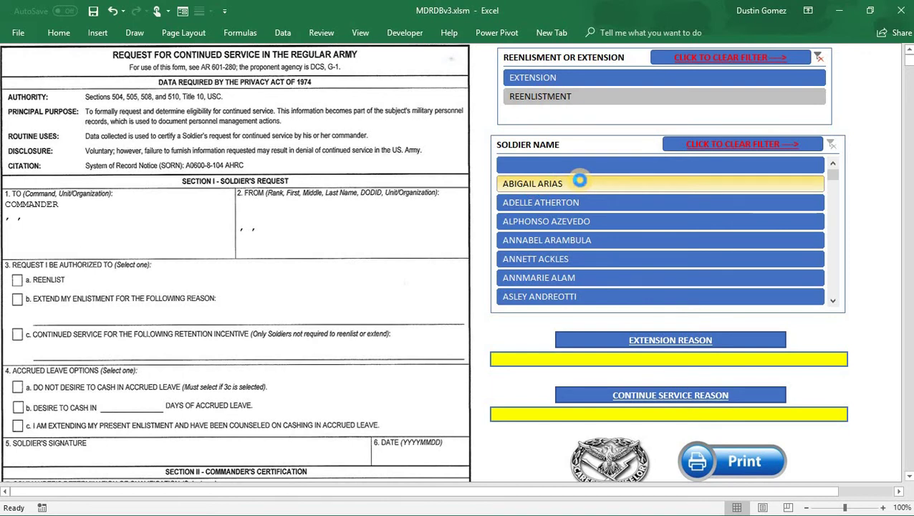
- Show the first named soldier on the 3340 form and enter 123456 as both the extension reason and the continue service reason
click(579, 182)
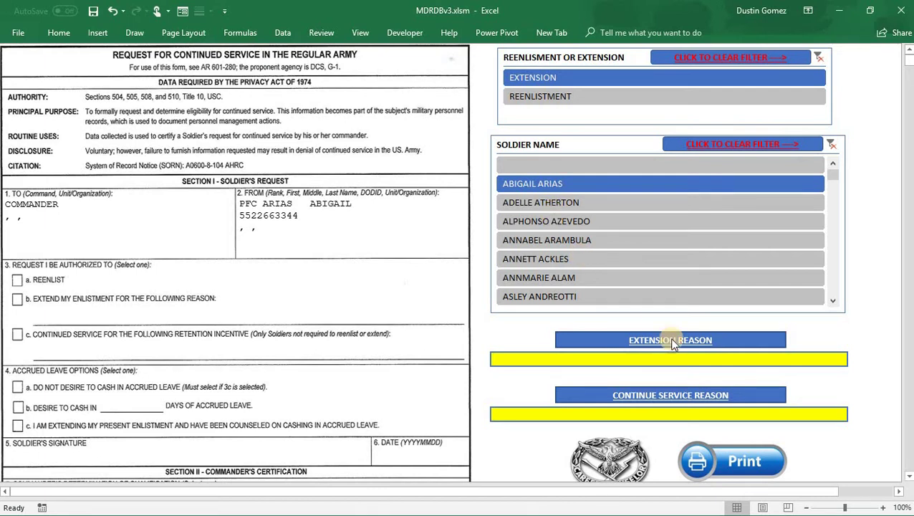
click(681, 357)
text(123456)
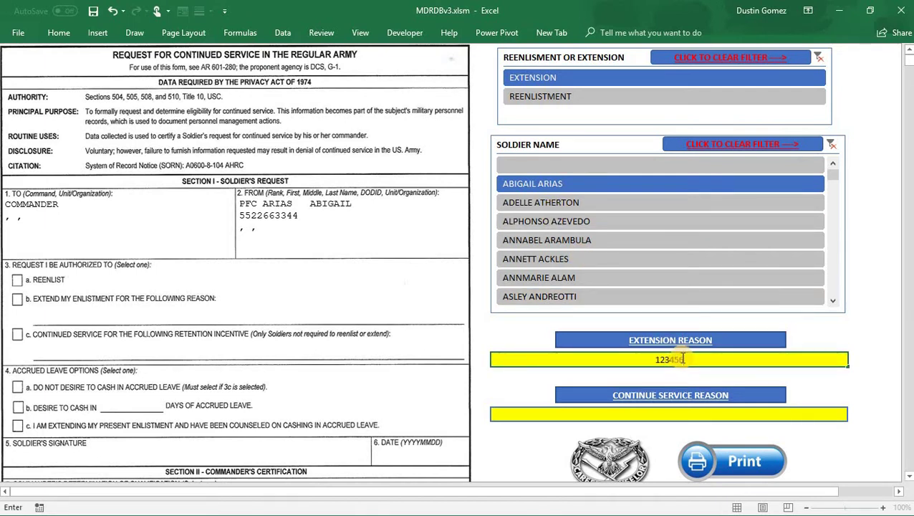
click(697, 417)
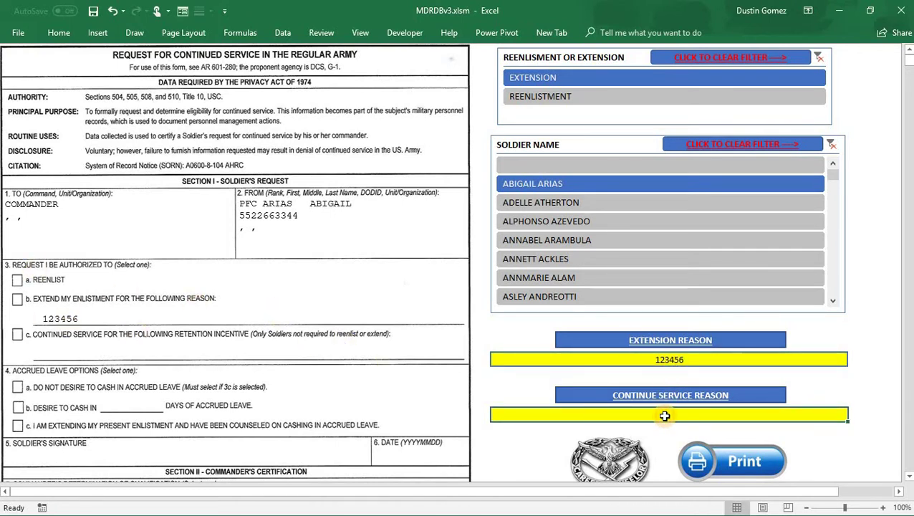
text(123)
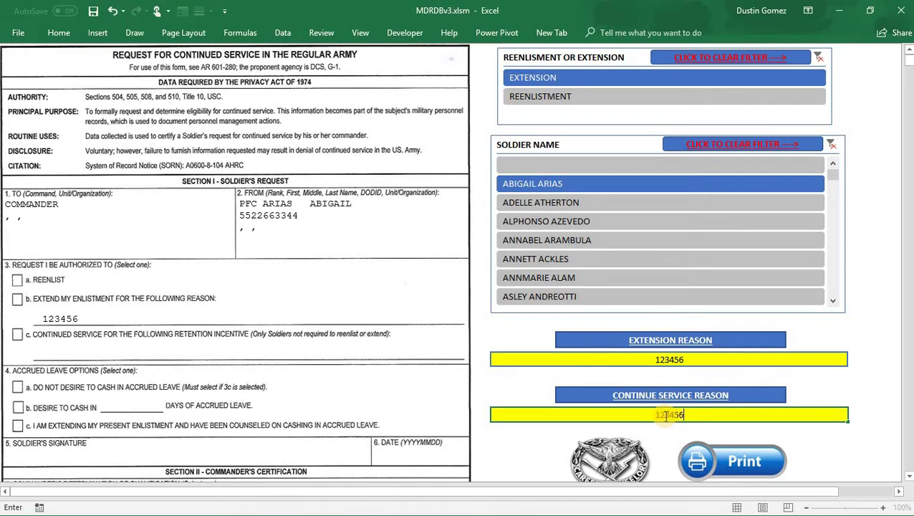
text(456)
click(494, 383)
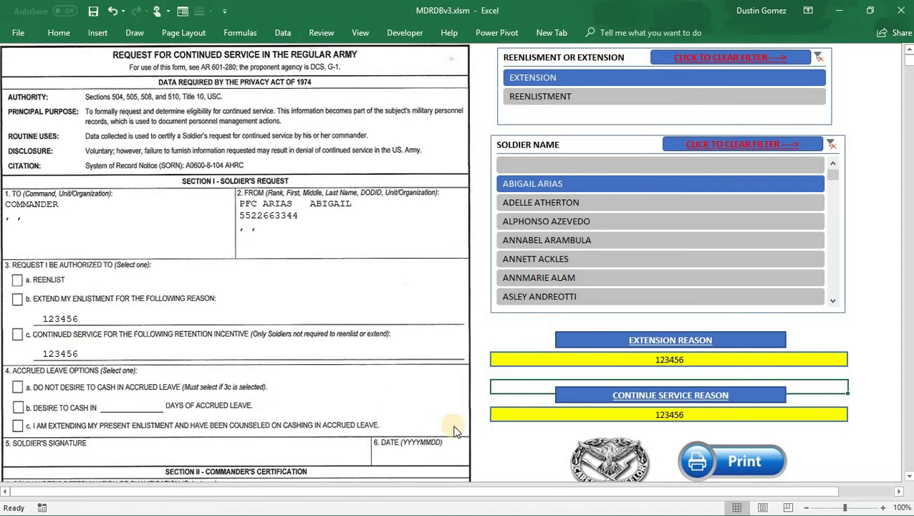
- Clear the SOLDIER NAME and REENLISTMENT OR EXTENSION filters and empty both reason fields on the 3340 form
scroll(704, 364, down, 3)
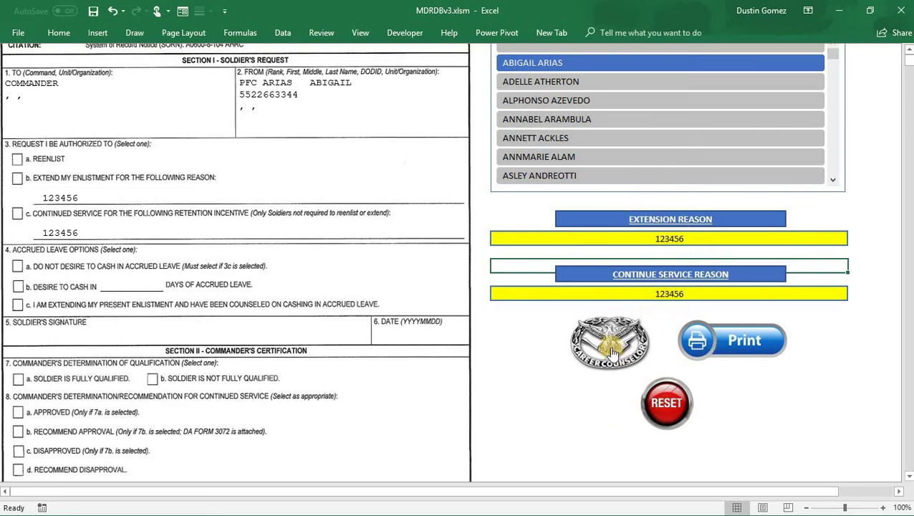
scroll(597, 230, up, 3)
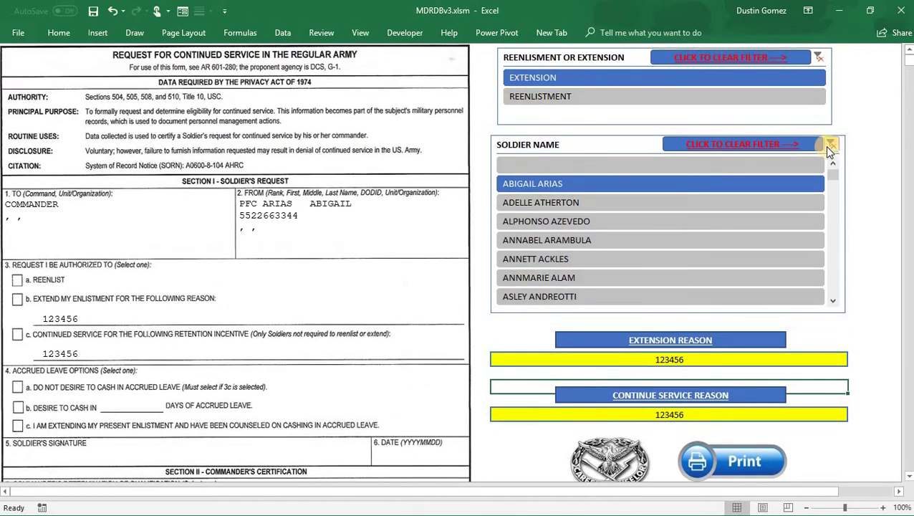
click(829, 146)
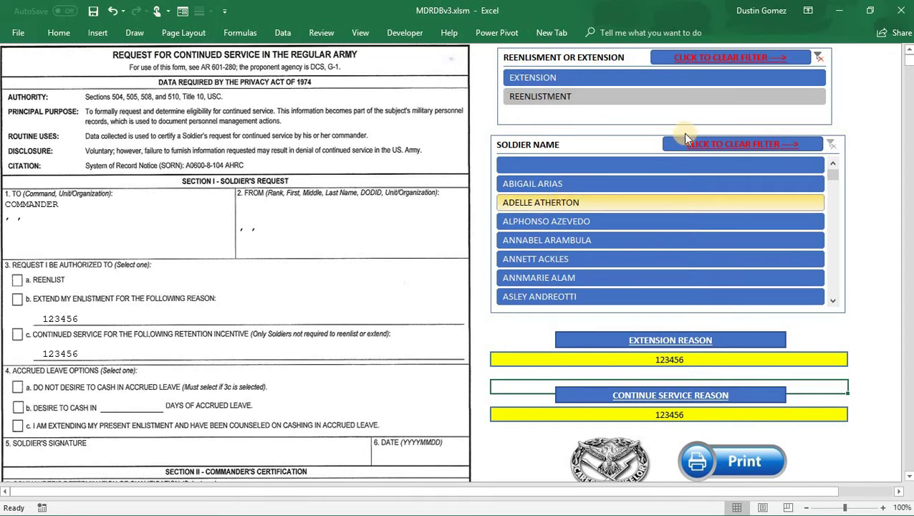
click(817, 57)
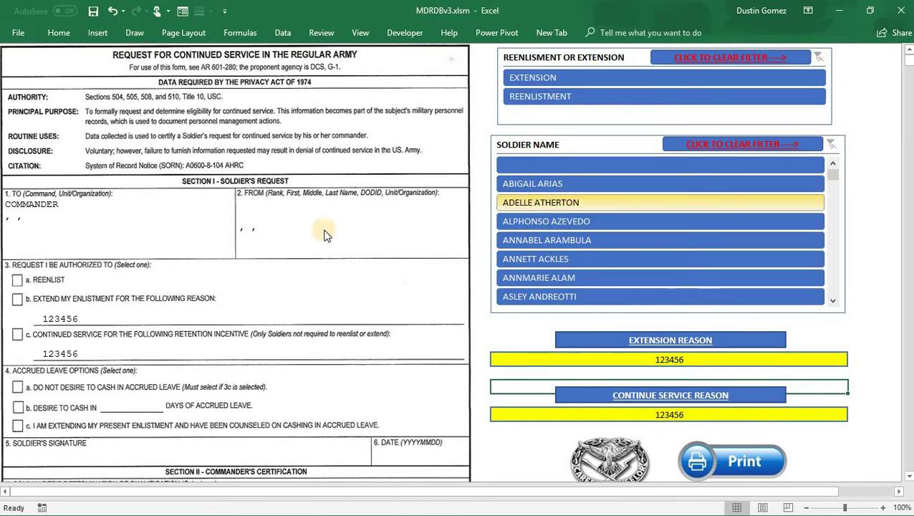
scroll(617, 431, down, 2)
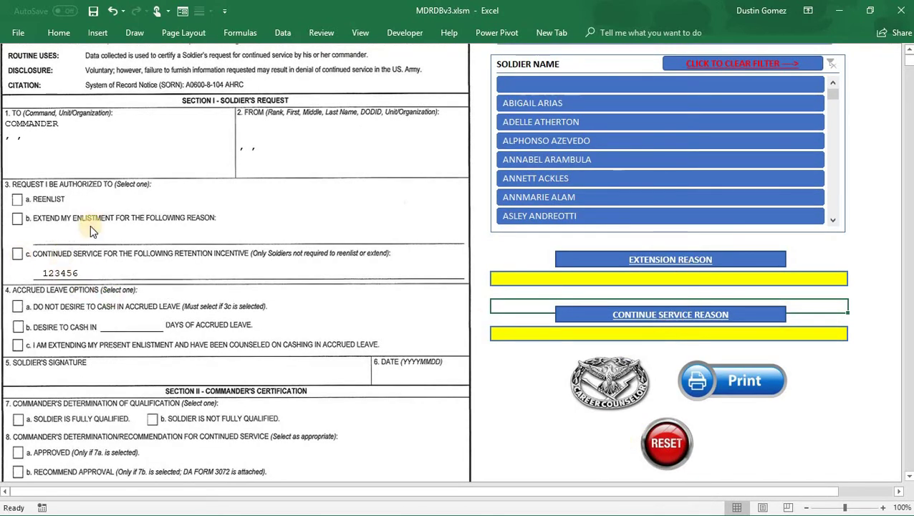
click(512, 453)
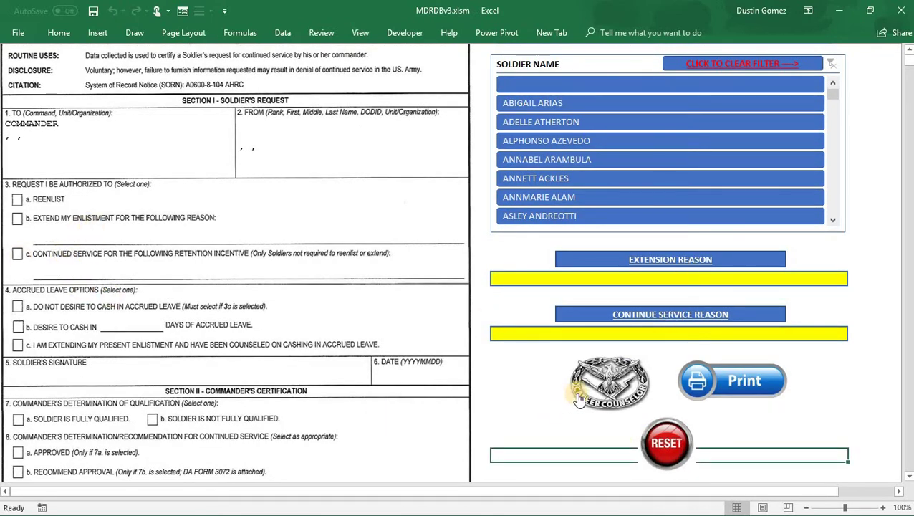
- Return to the main page, open the 4789 form page and show the first named soldier's data on it
click(581, 394)
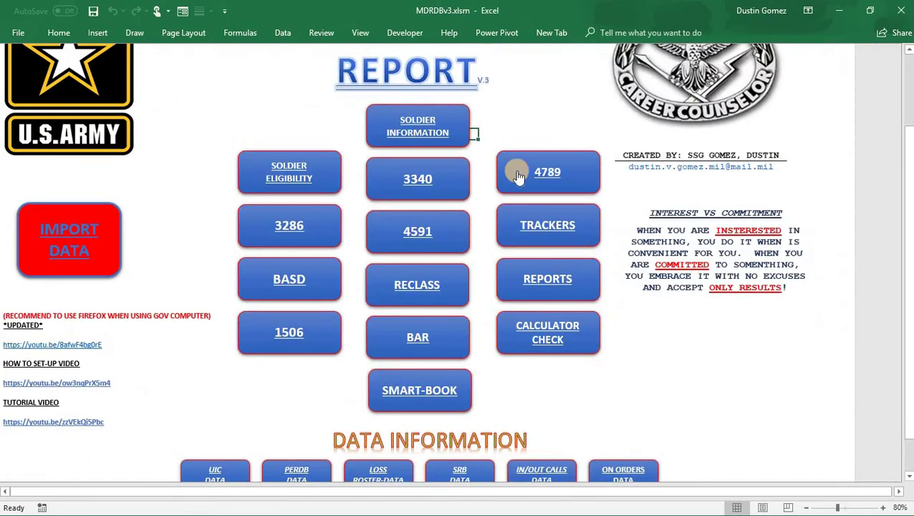
click(519, 175)
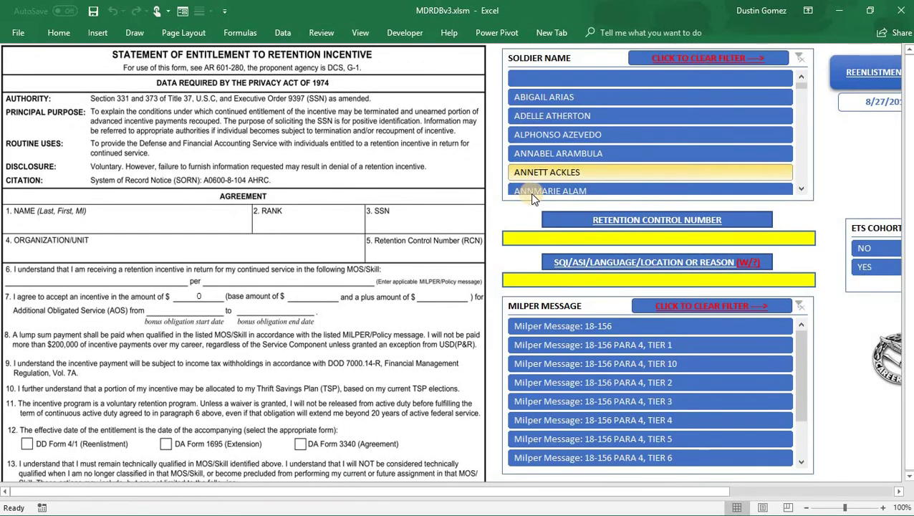
click(572, 91)
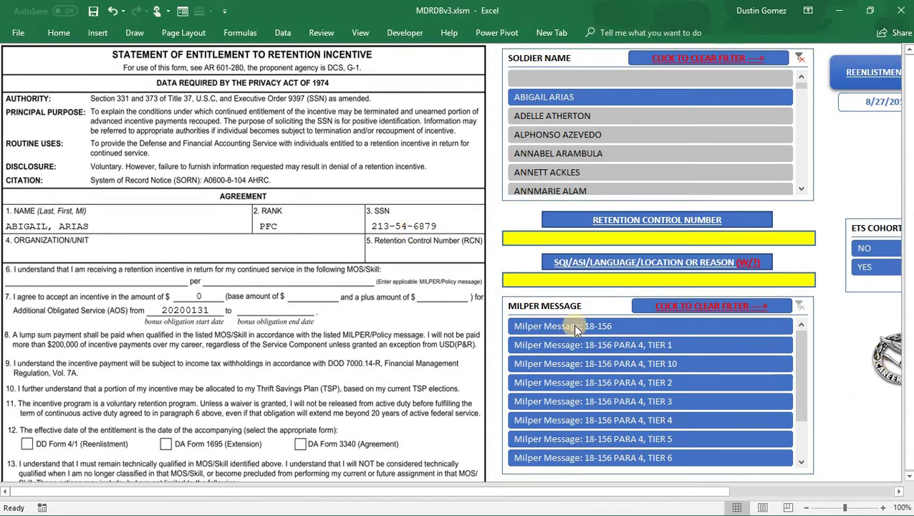
scroll(457, 262, down, 1)
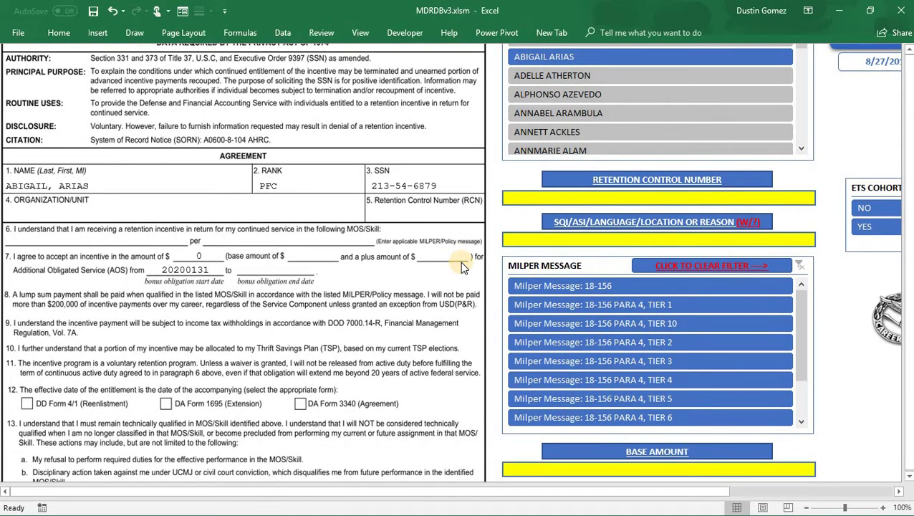
- Switch the 4789 form to the second named soldier and fill in the retention control number
click(548, 79)
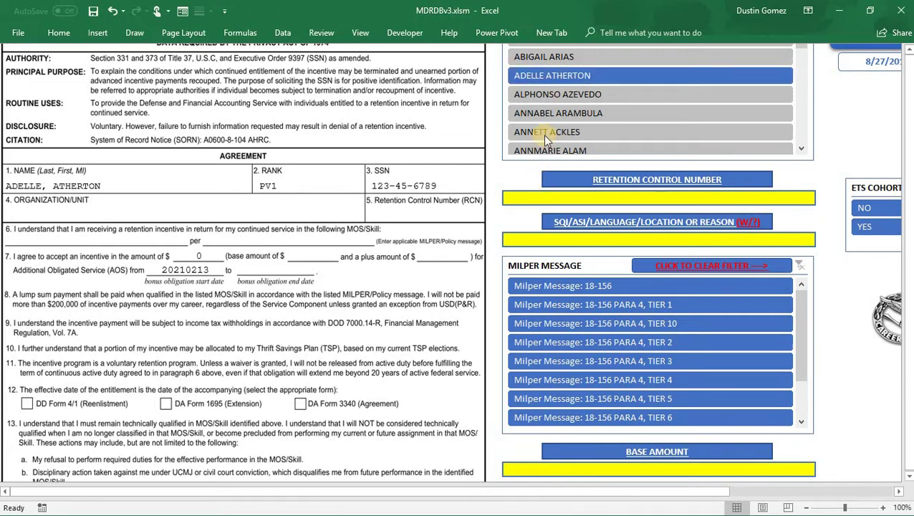
scroll(543, 134, up, 1)
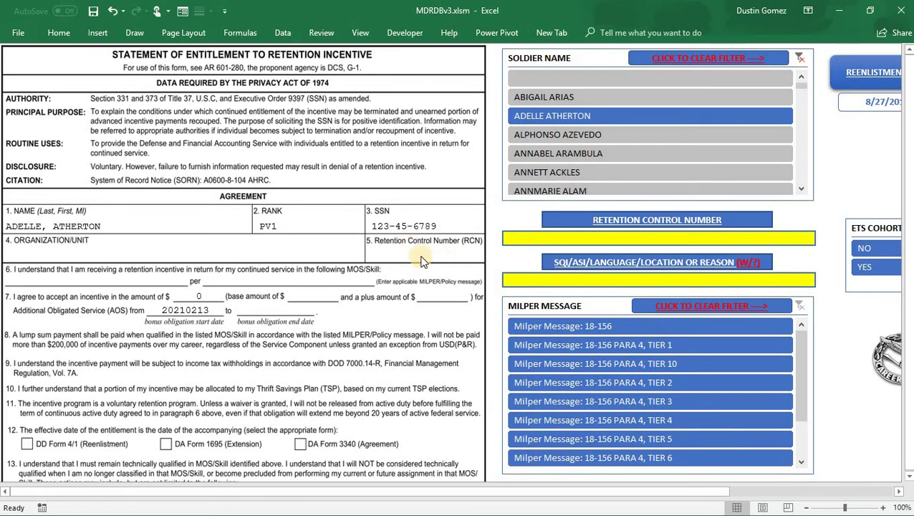
click(593, 241)
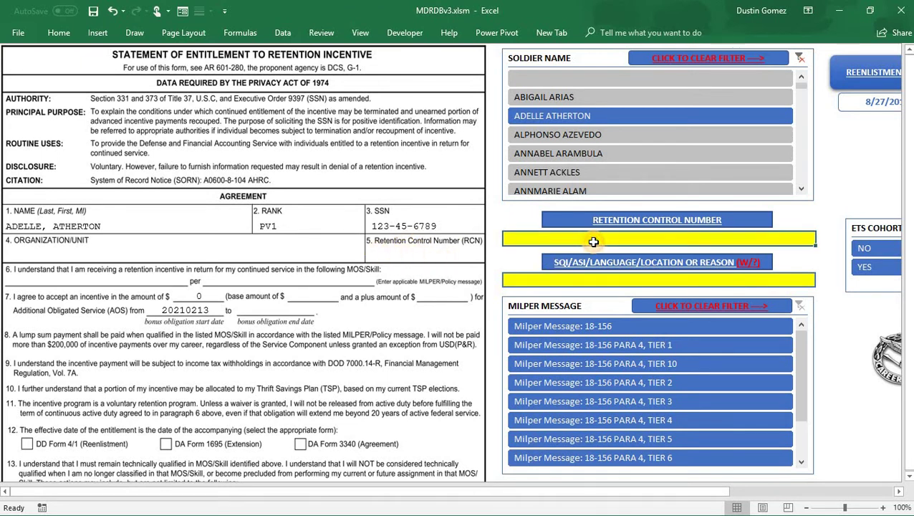
text(123)
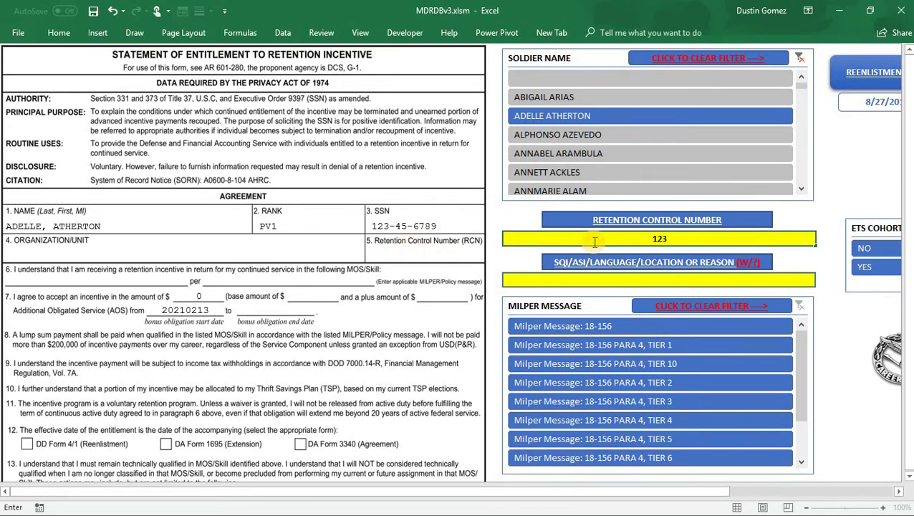
text(456)
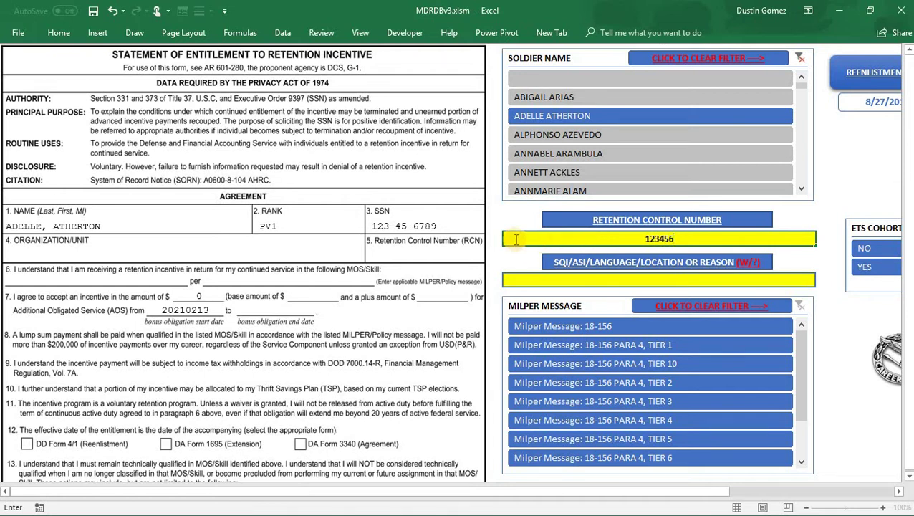
click(508, 207)
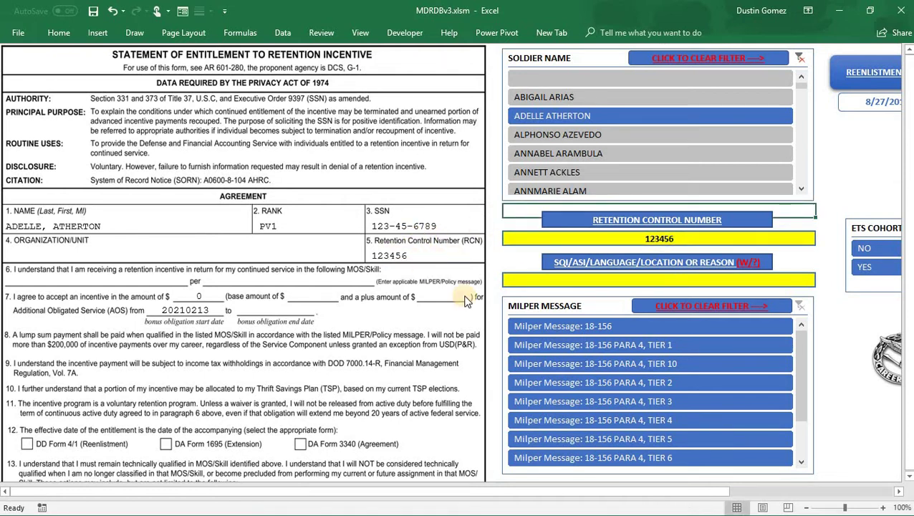
- Set the reenlistment date to today's date, 8/31/2018, and check the signature dates at the end of the 4789 form
drag(719, 493, 811, 483)
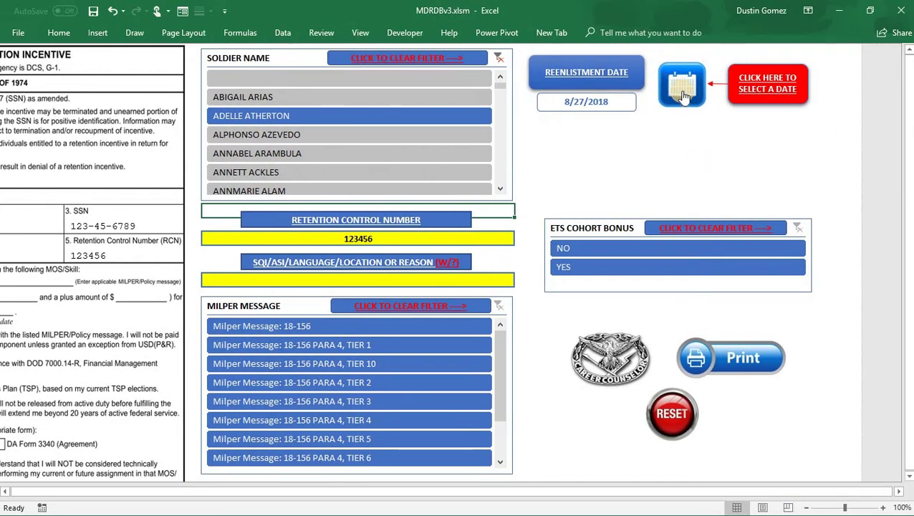
click(657, 88)
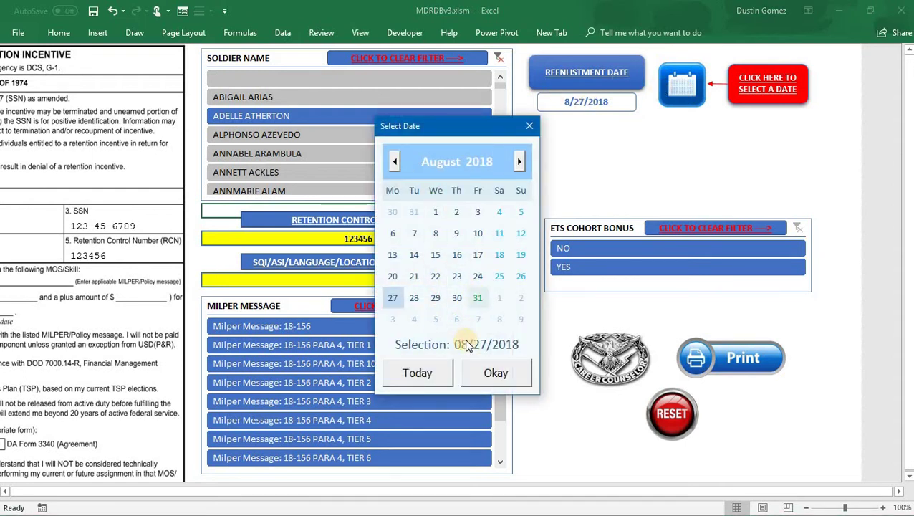
click(438, 374)
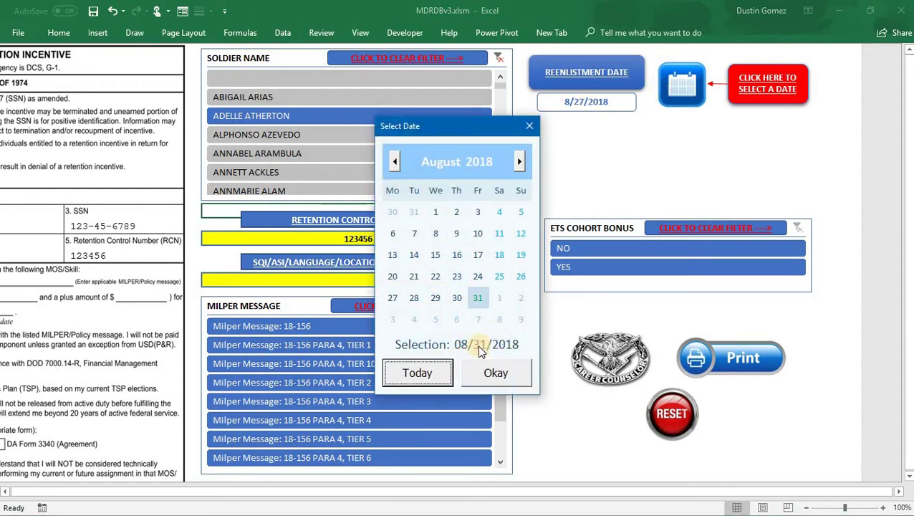
click(494, 369)
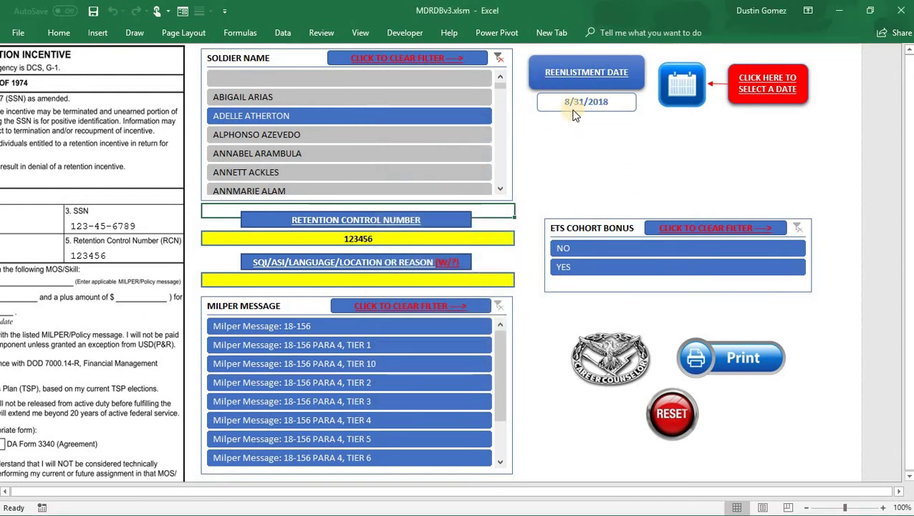
drag(689, 491, 573, 484)
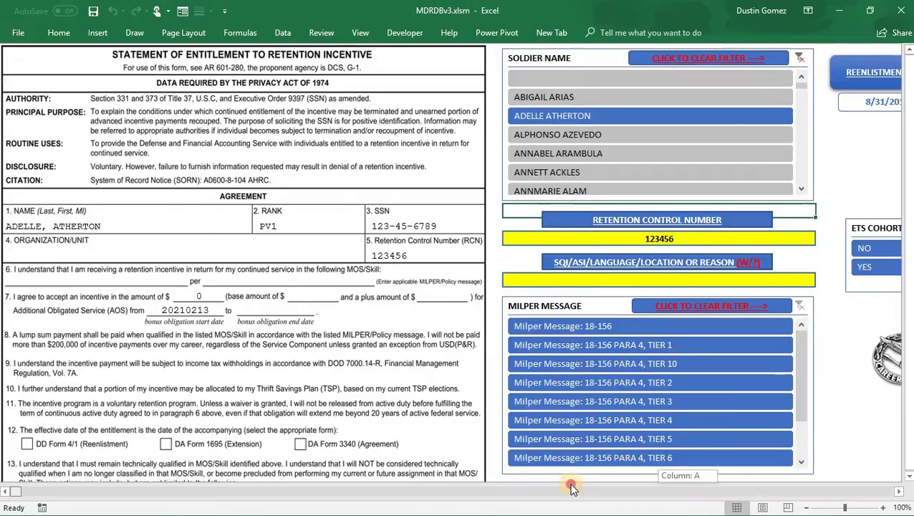
scroll(467, 418, down, 5)
scroll(421, 413, down, 6)
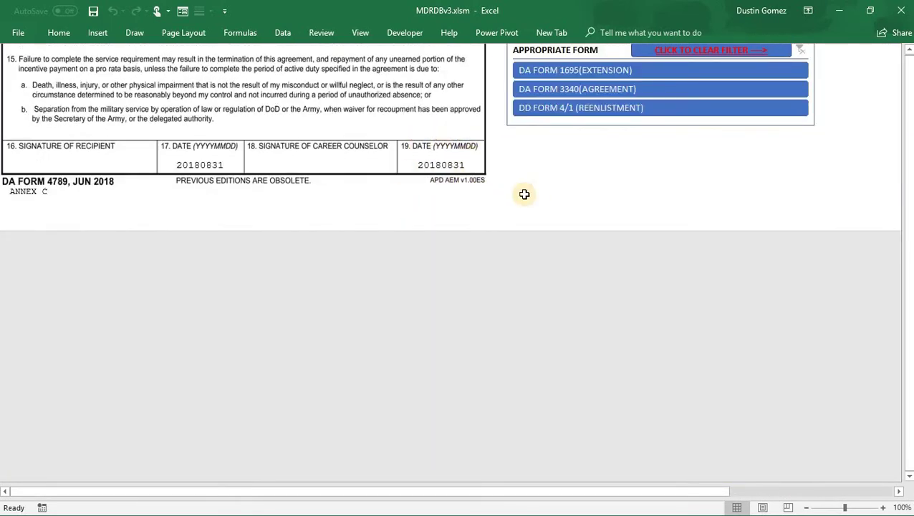
scroll(524, 195, up, 10)
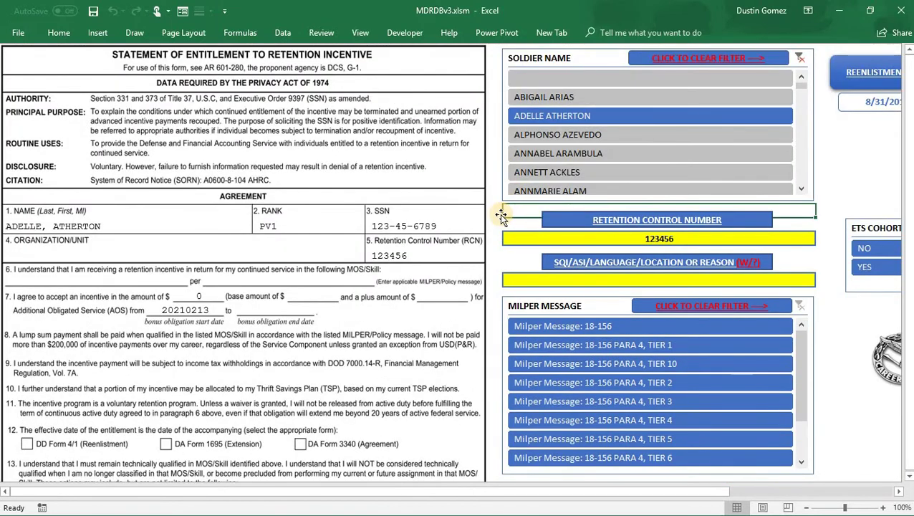
- Set the ETS COHORT BONUS filter to NO and check the MOS/Skill line in block 6 of the 4789 form
drag(586, 492, 537, 493)
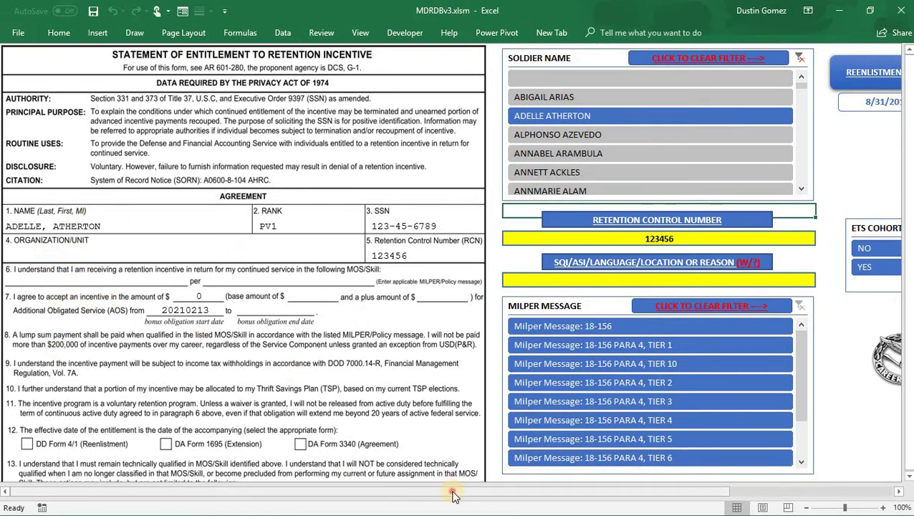
drag(452, 493, 530, 493)
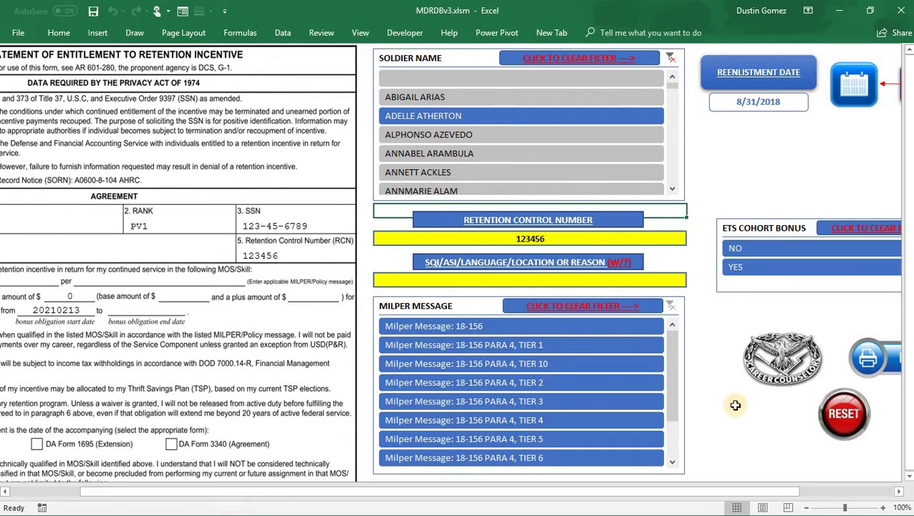
drag(738, 494, 806, 494)
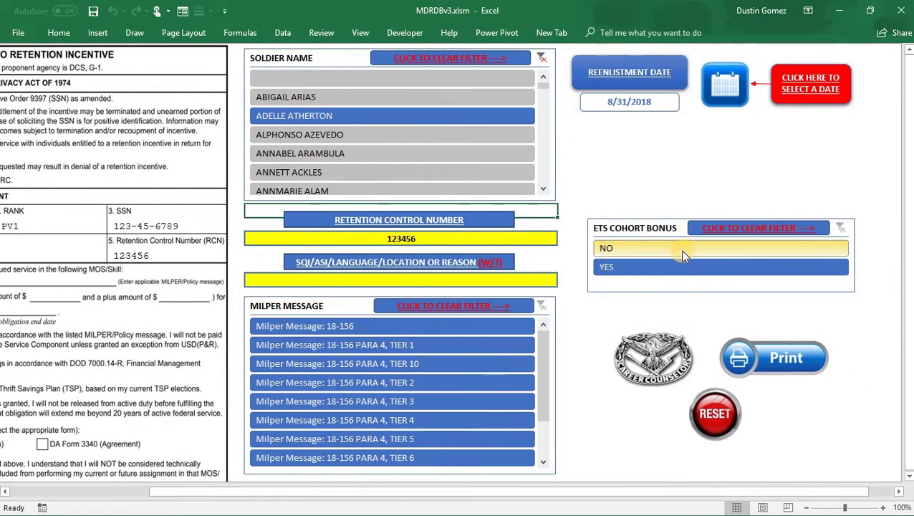
click(628, 250)
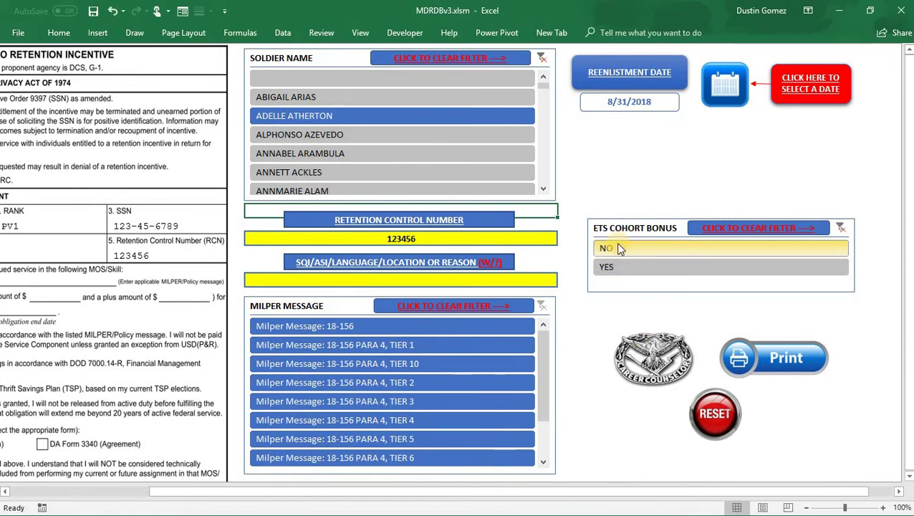
click(615, 247)
click(594, 334)
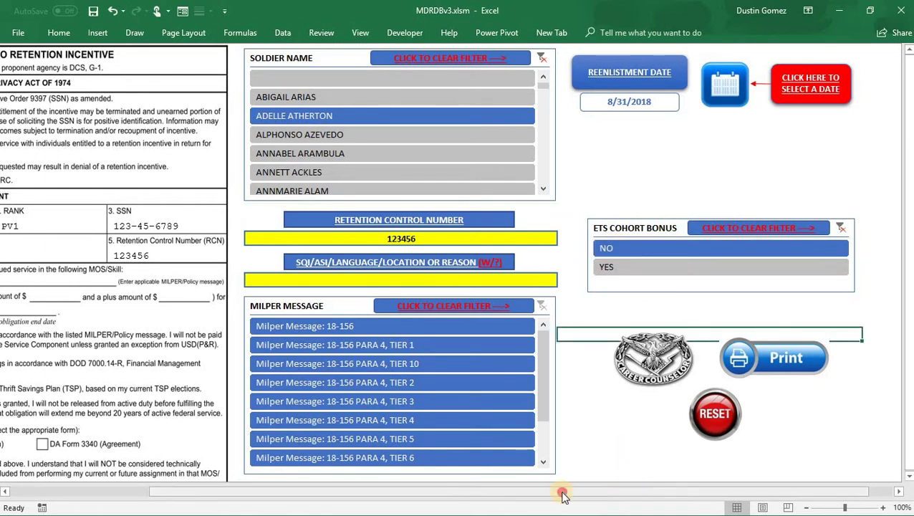
drag(563, 491, 434, 491)
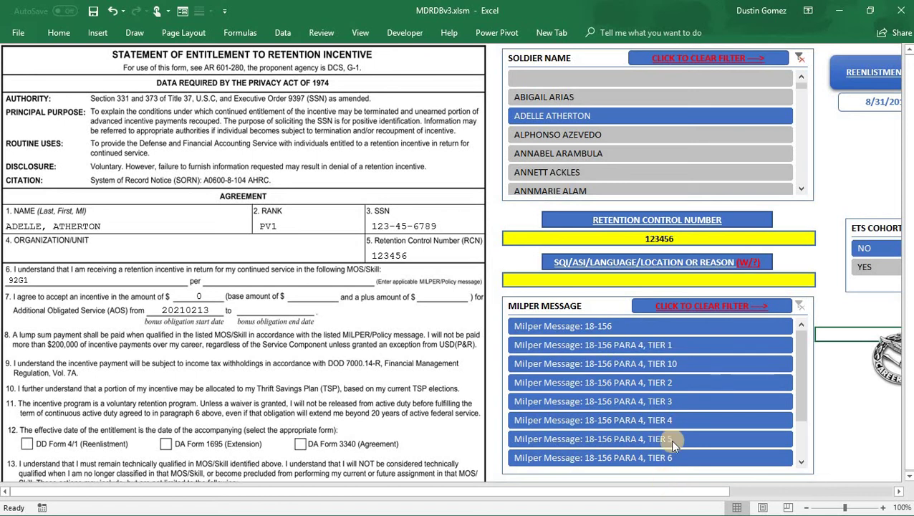
- Set the ETS COHORT BONUS filter to YES and enter "ets cohort bonus" as the SQI/ASI/language/location or reason
drag(730, 491, 802, 491)
click(747, 266)
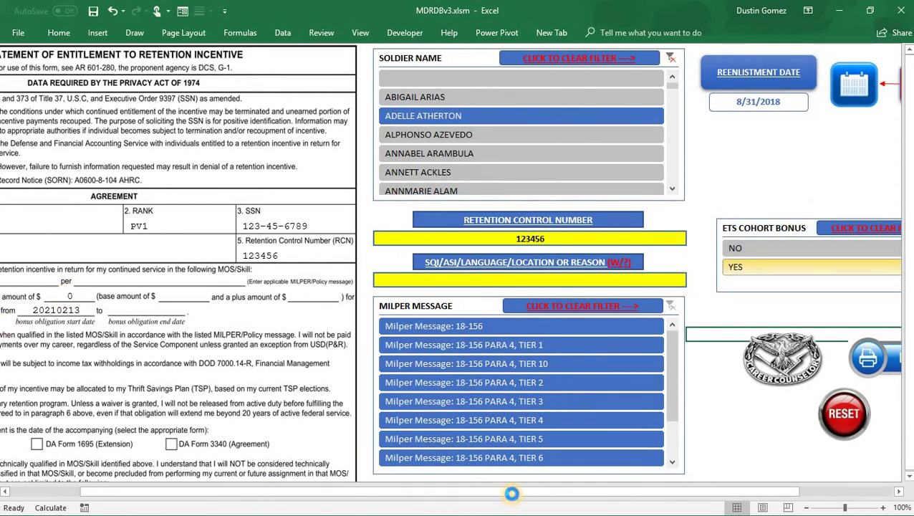
drag(468, 492, 322, 487)
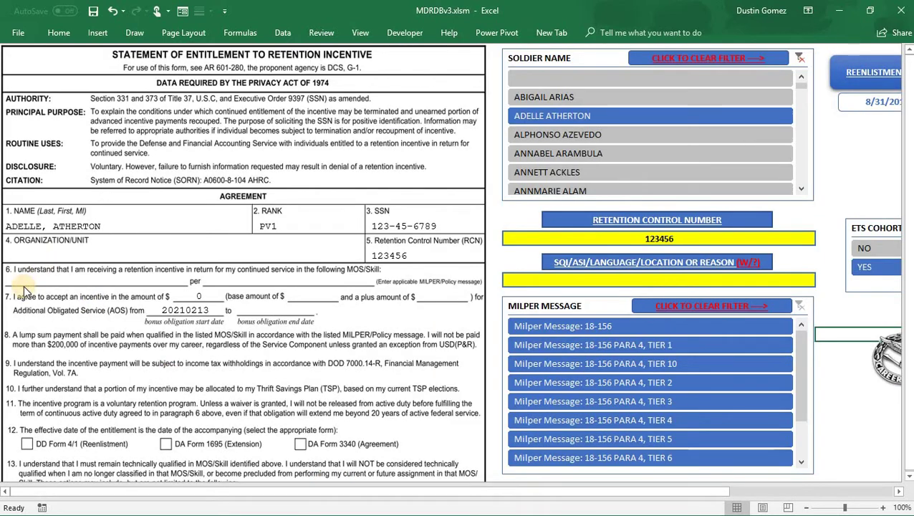
click(572, 282)
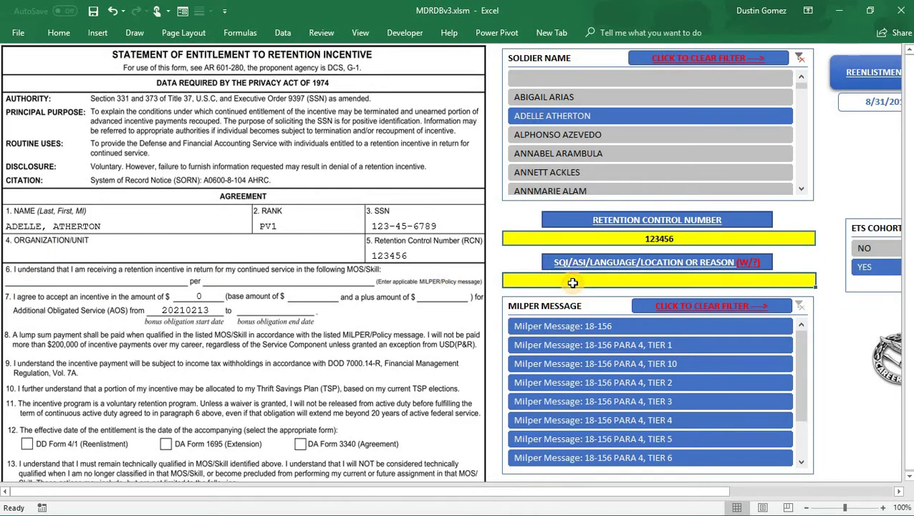
text(ets co)
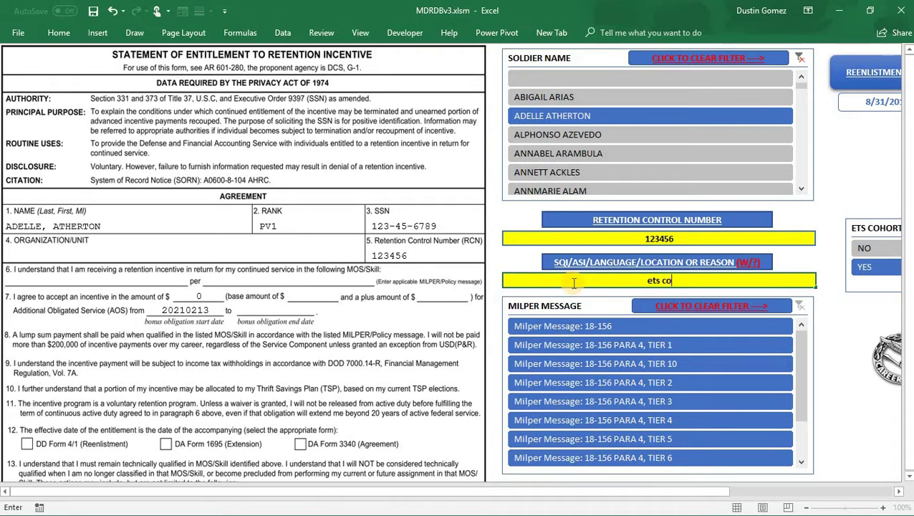
text(hort bonus)
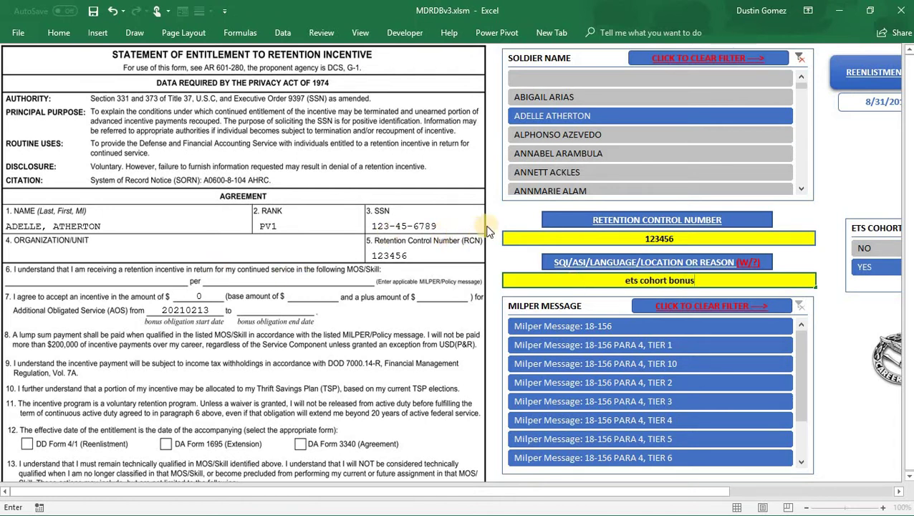
key(Return)
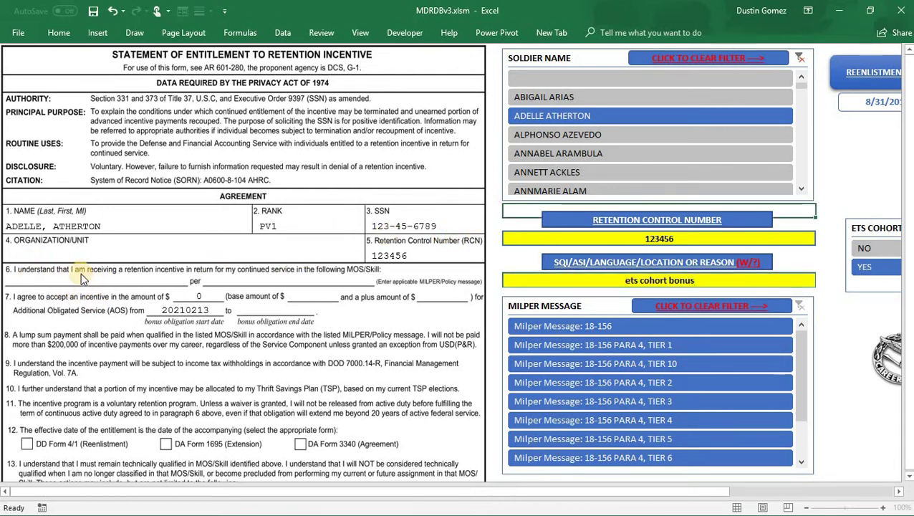
- Clear the reason text, set the ETS COHORT BONUS filter back to NO, and enter W/P as the SQI/ASI/language/location or reason
click(673, 280)
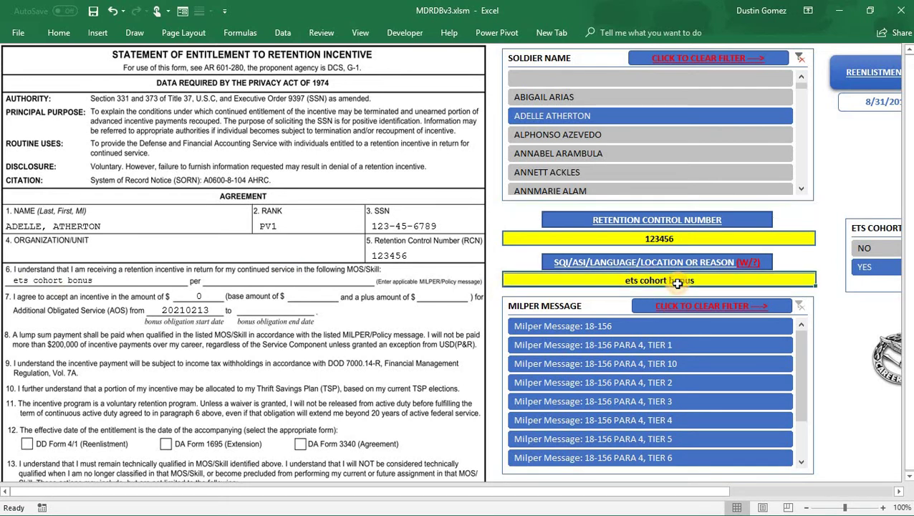
key(BackSpace)
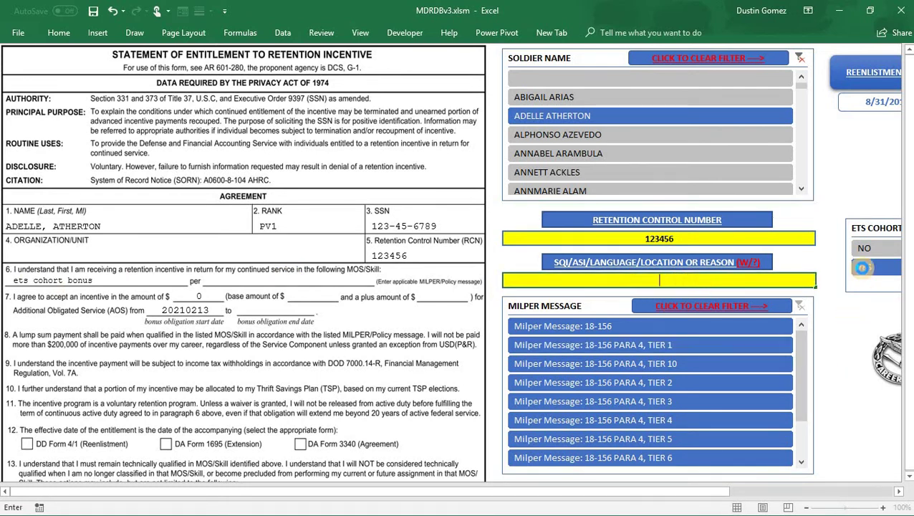
click(864, 251)
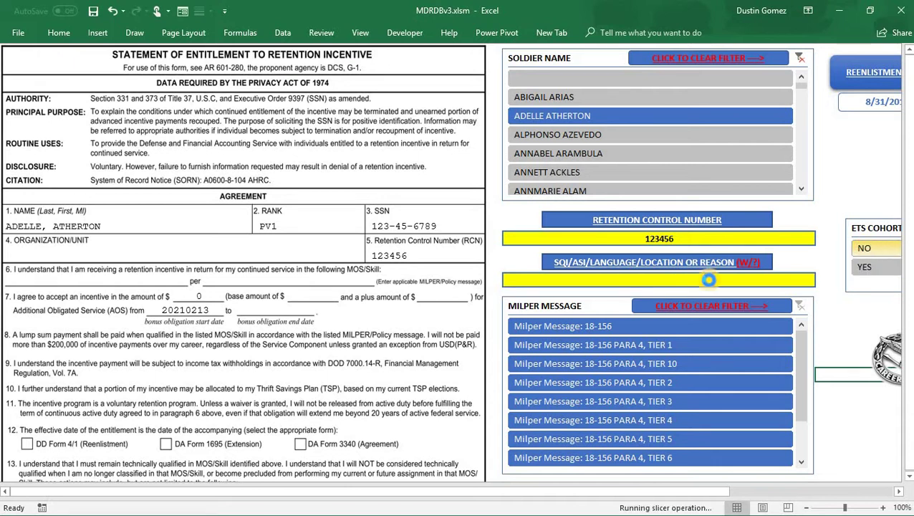
click(682, 281)
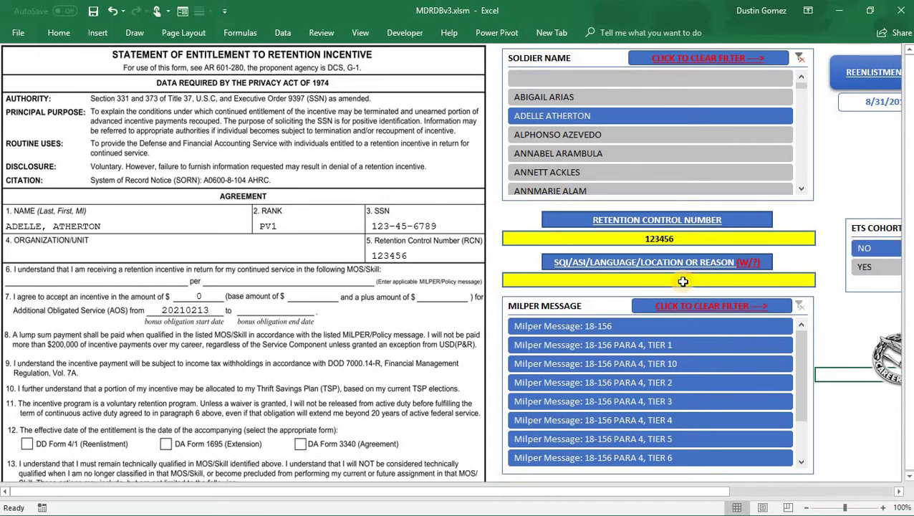
click(680, 281)
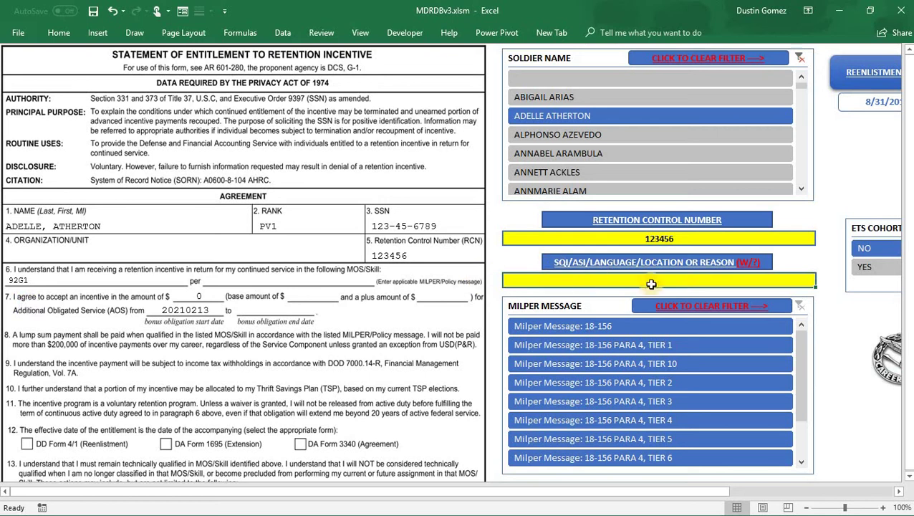
text(W)
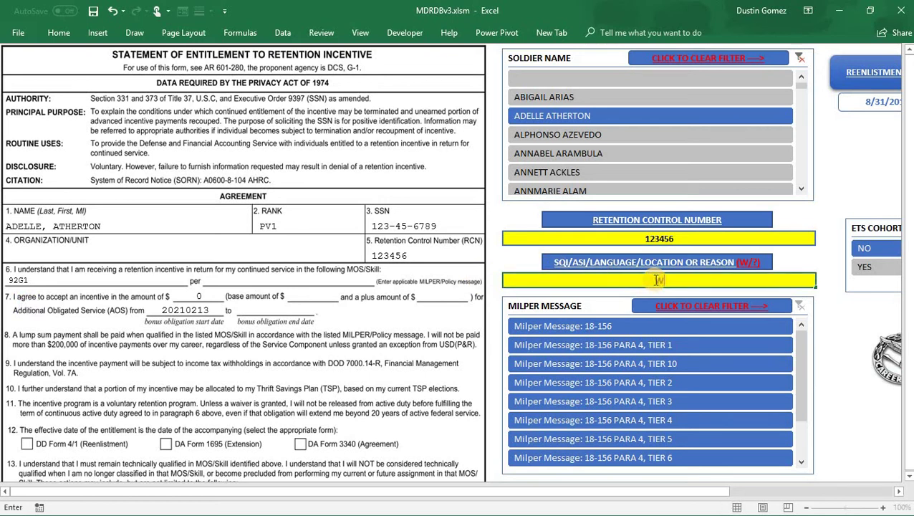
text(/P)
click(848, 155)
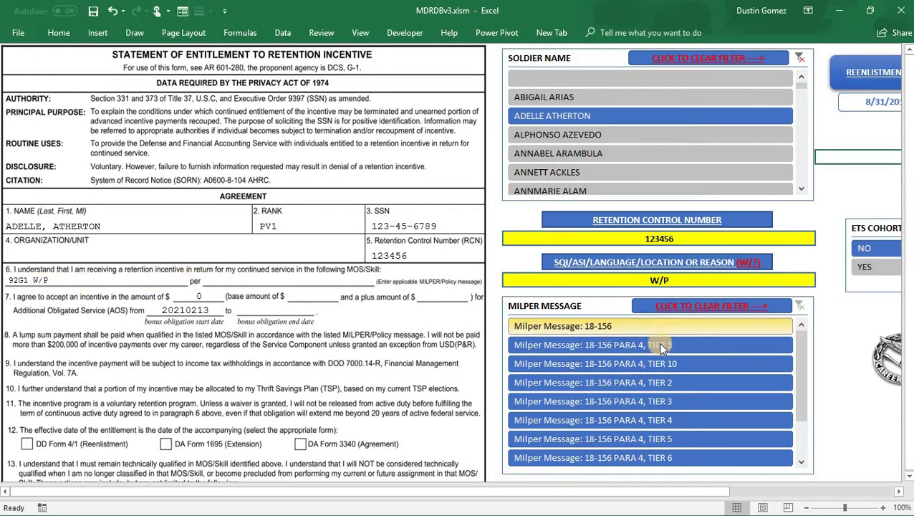
- Examine the SRB DATA page reached from the main page, and return to the 4789 form page
click(887, 365)
scroll(423, 424, down, 1)
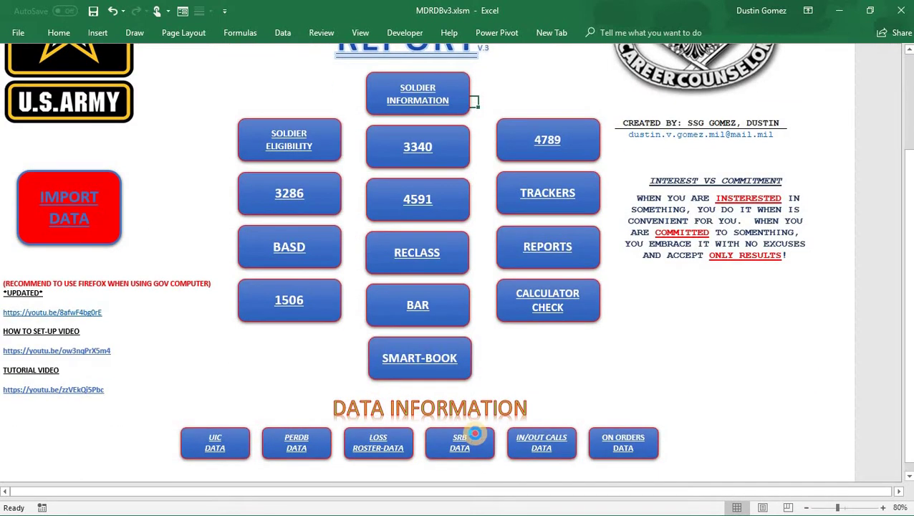
click(474, 432)
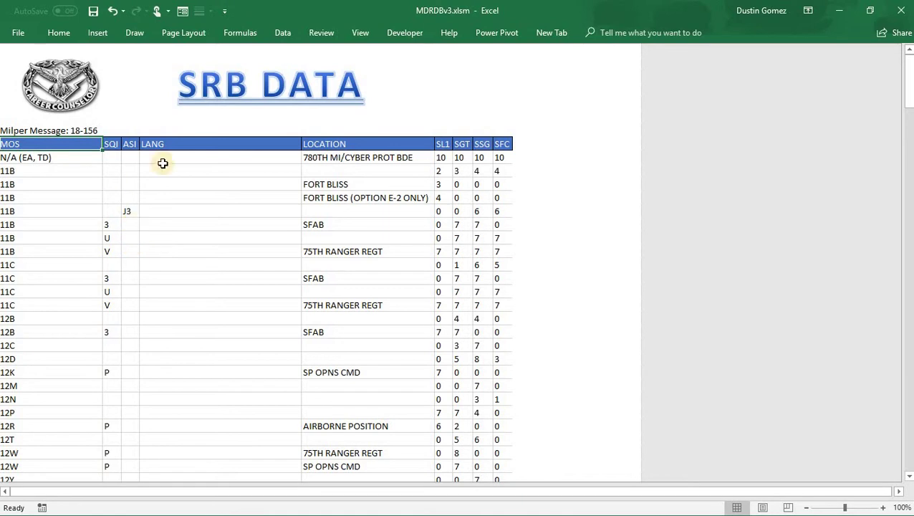
click(71, 100)
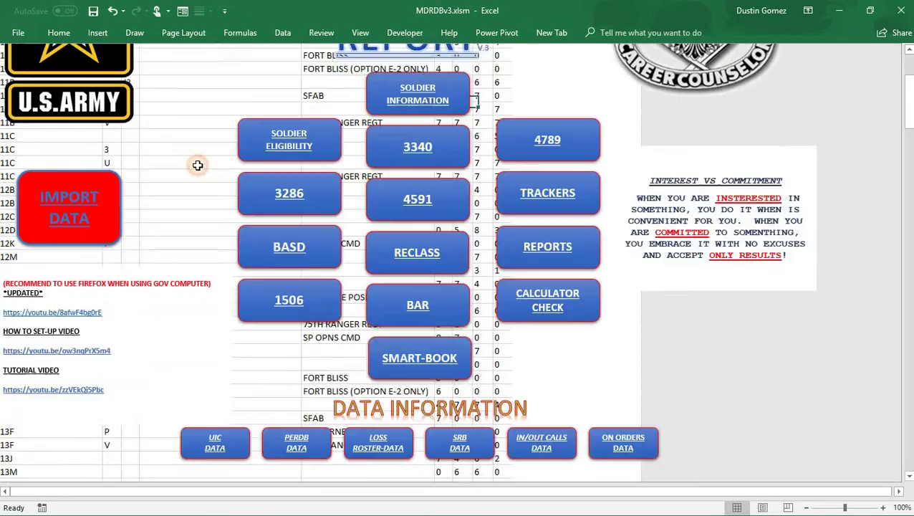
click(537, 147)
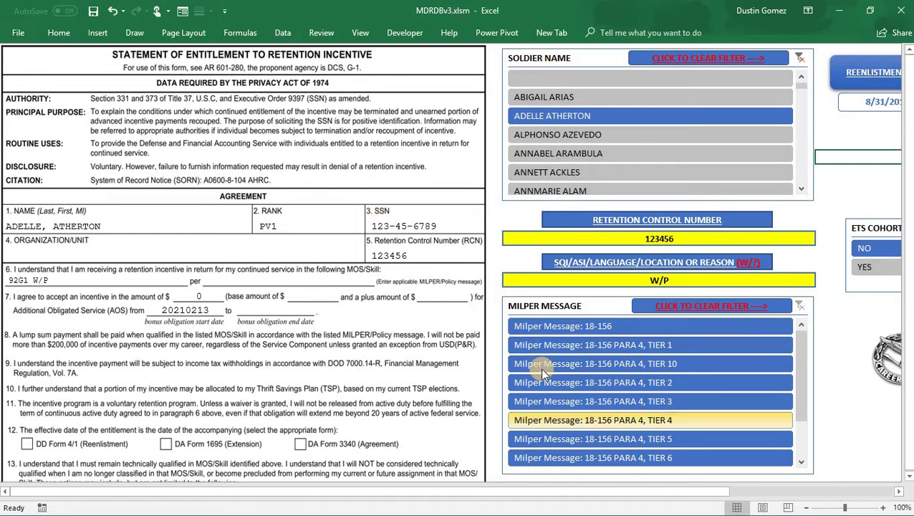
- Try Milper Message: 18-156, switch to Milper Message: 18-156 PARA 4, TIER 4, and set the base amount to 5,000
click(557, 330)
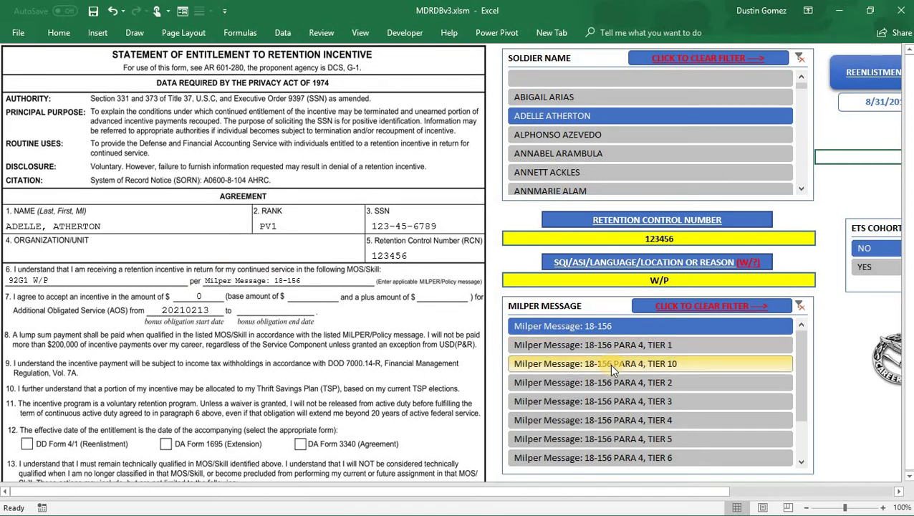
click(675, 420)
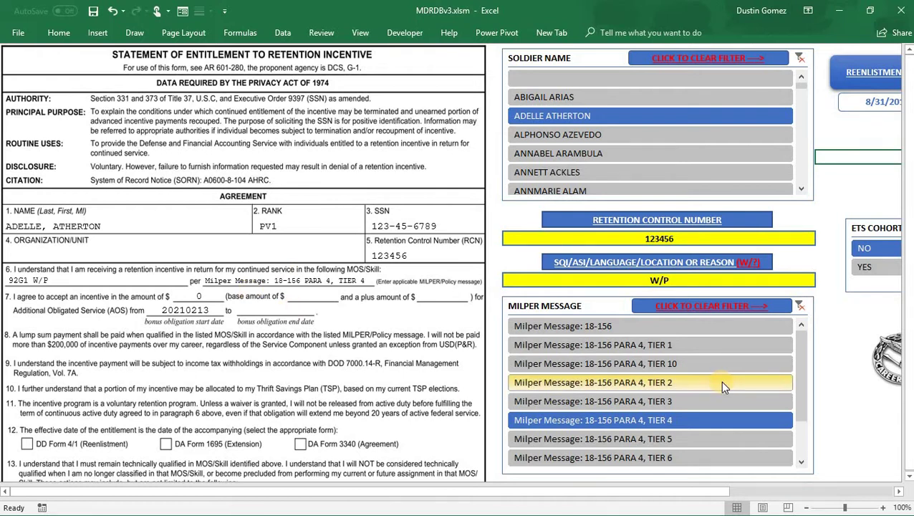
scroll(720, 385, down, 5)
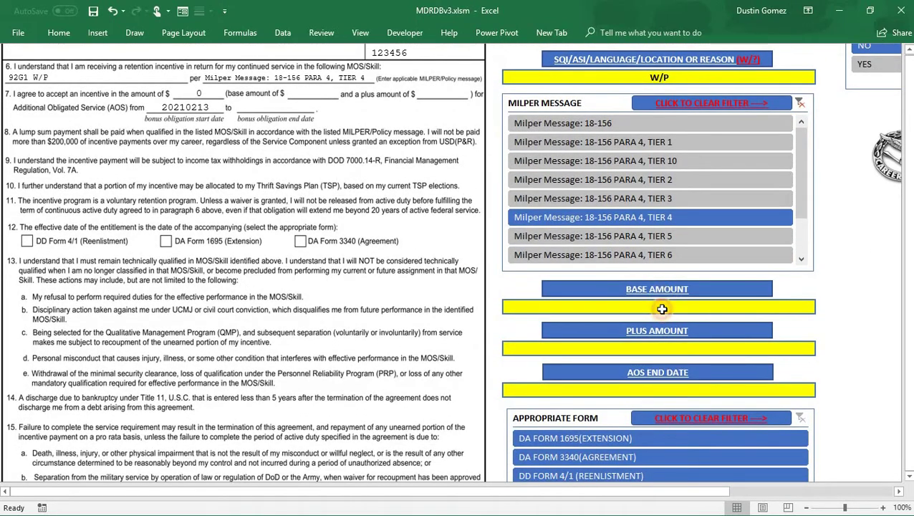
click(661, 309)
text(50)
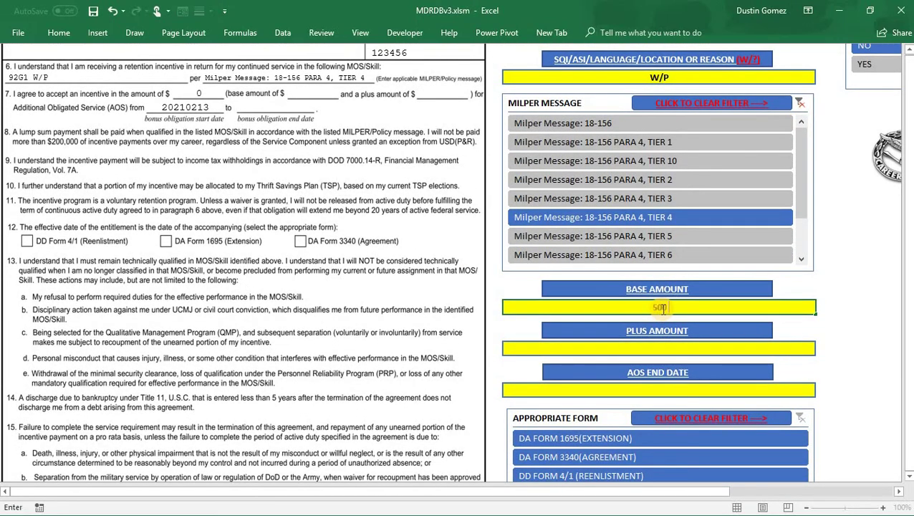
text(00)
key(Tab)
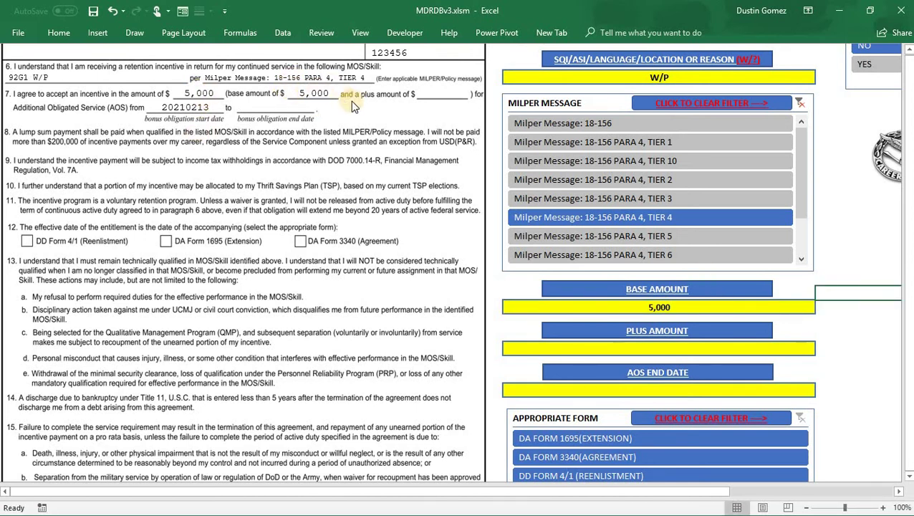
- Enter a plus amount of 0 on the 4789 form and change it to 5,000
click(666, 347)
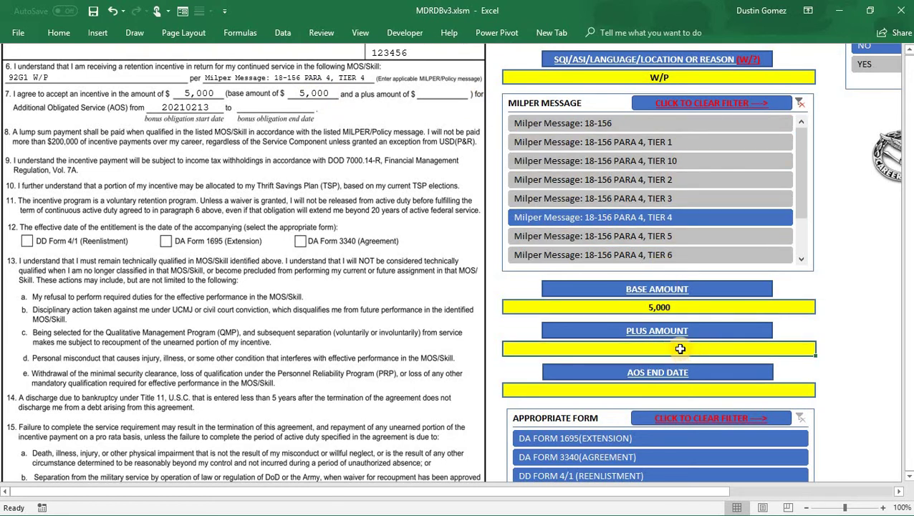
text(0)
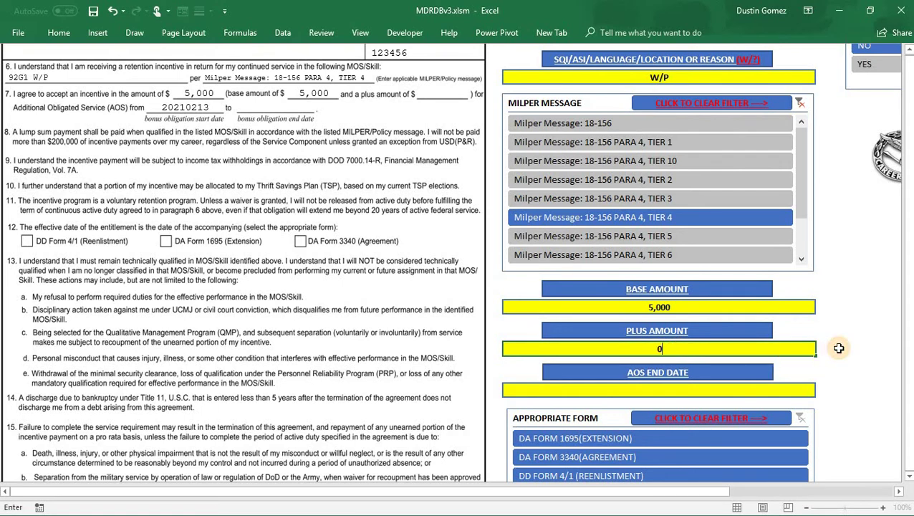
click(838, 348)
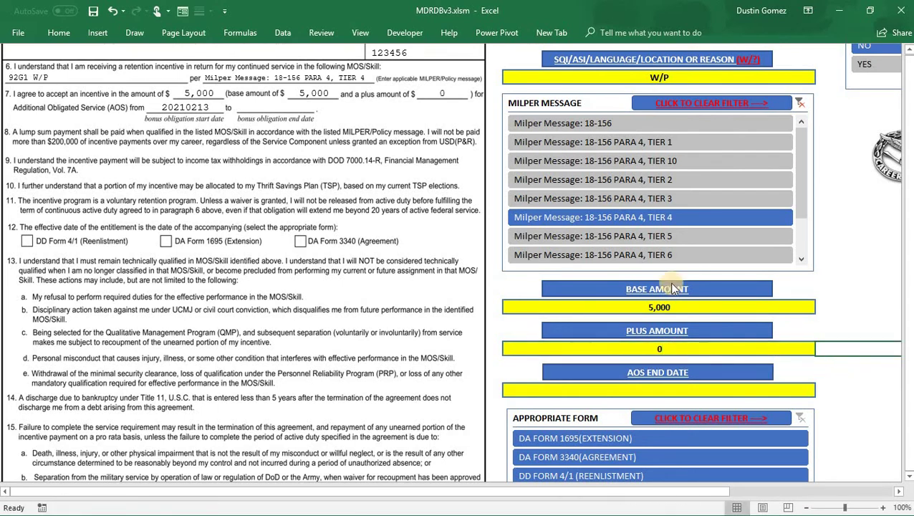
click(690, 348)
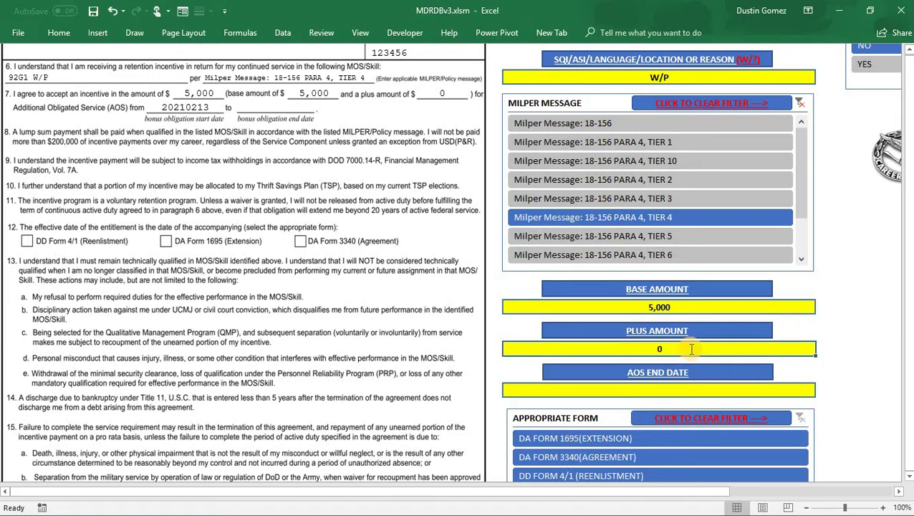
text(5000)
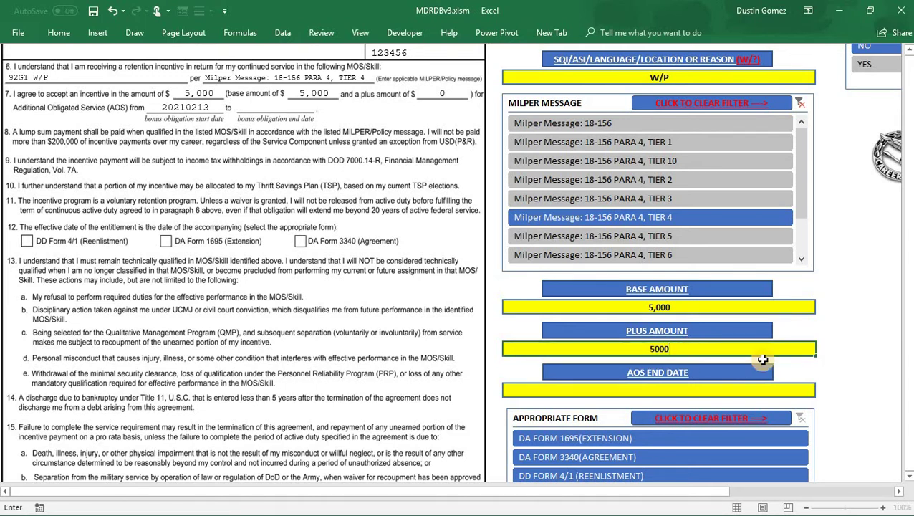
click(870, 350)
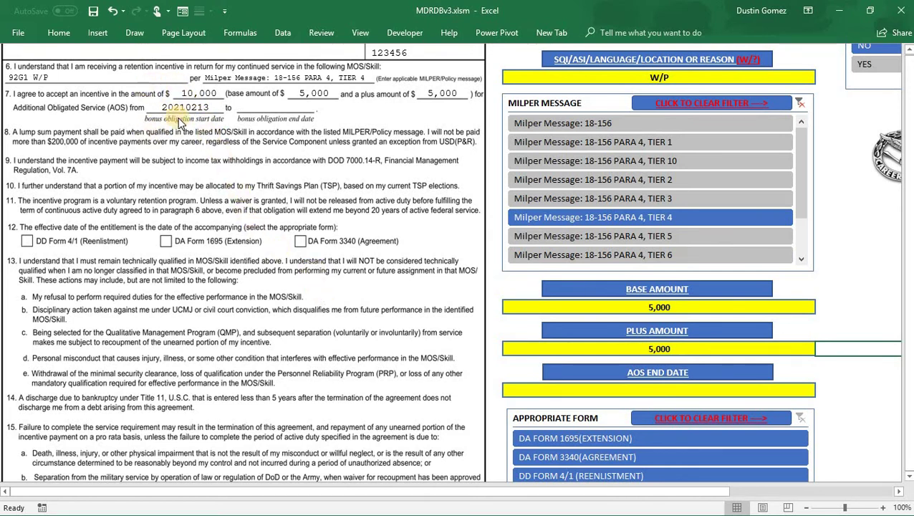
- Enter 20250601 as the AOS end date on the 4789 form
click(636, 391)
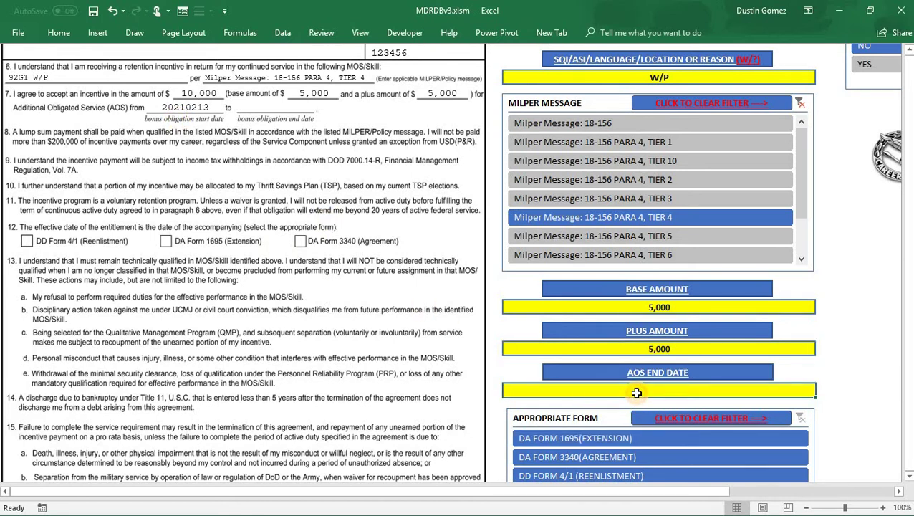
text(20250)
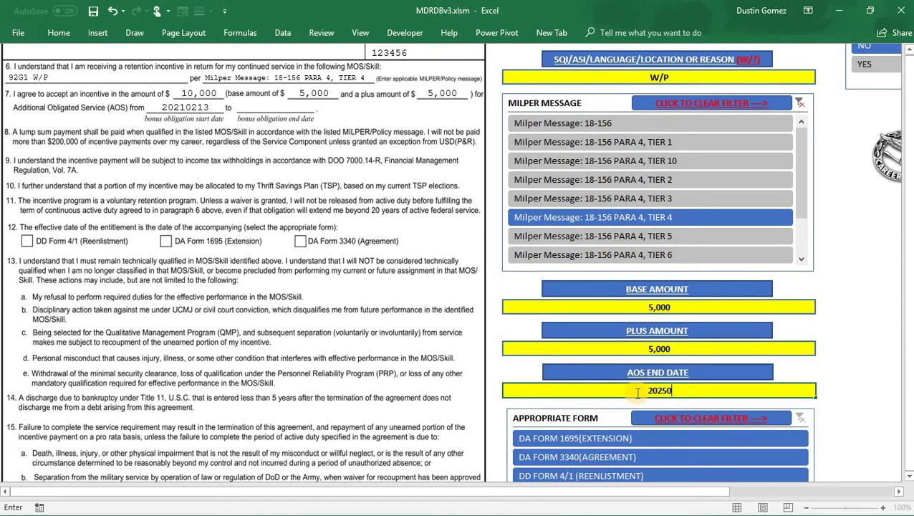
text(601)
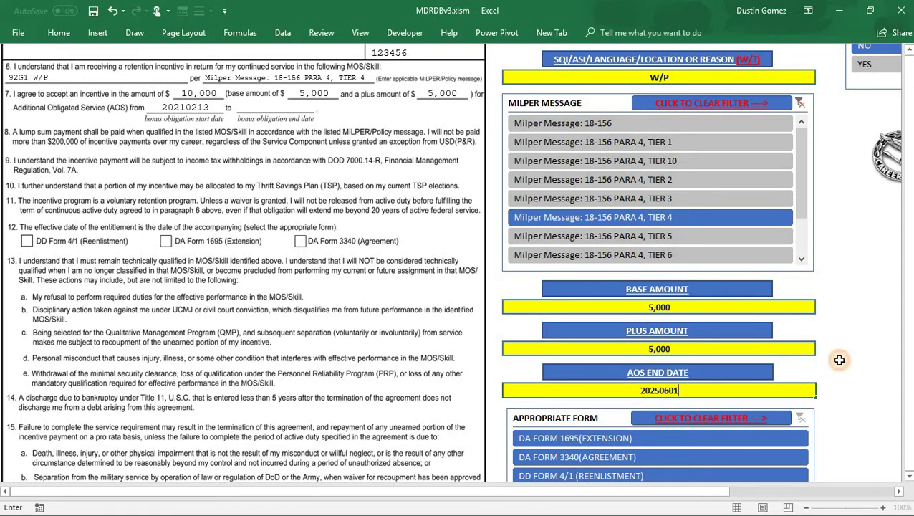
click(781, 361)
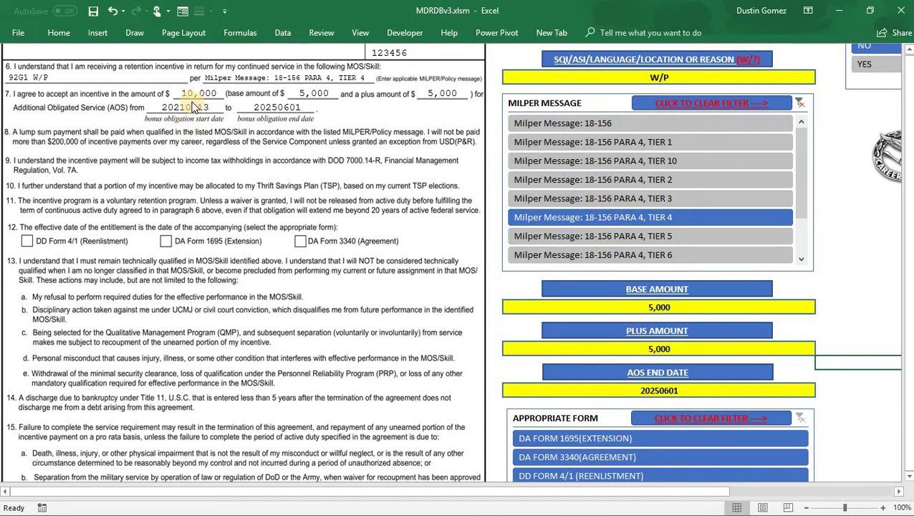
- Examine the PERDB DATA page reached from the main page, and return to the 4789 form page
click(884, 164)
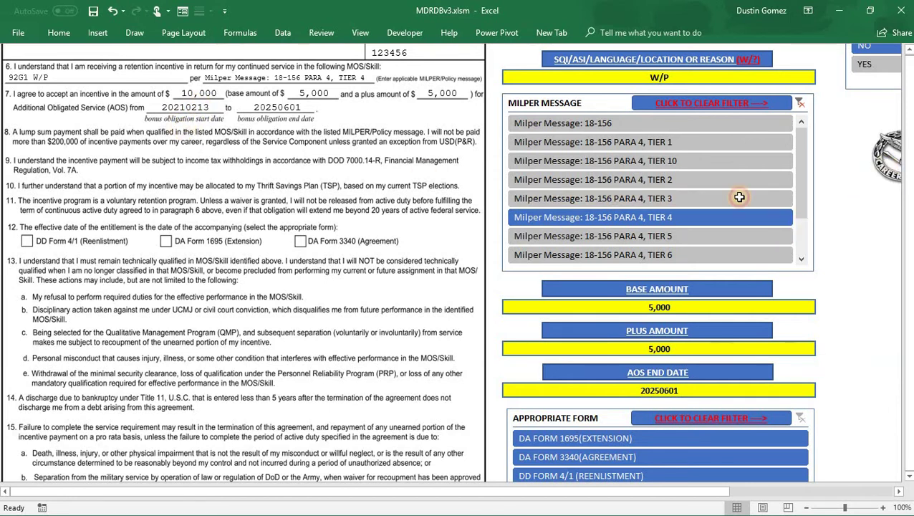
click(293, 442)
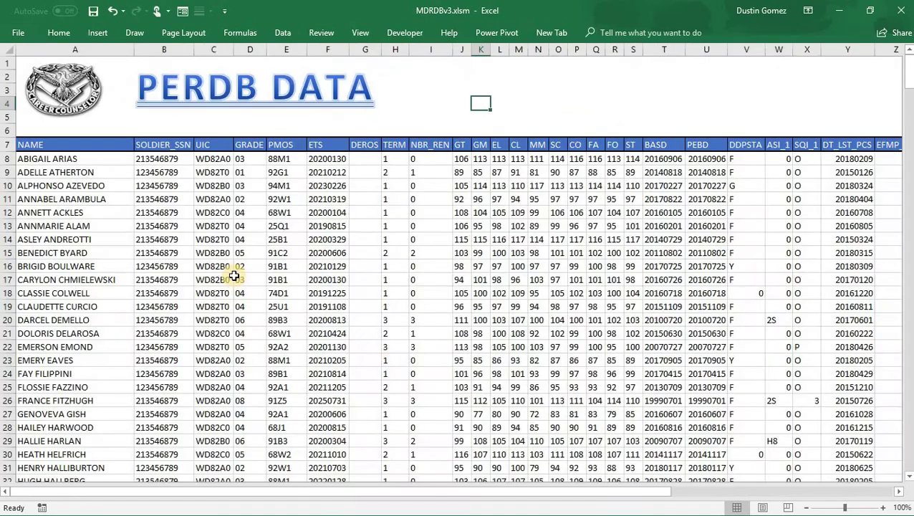
click(95, 85)
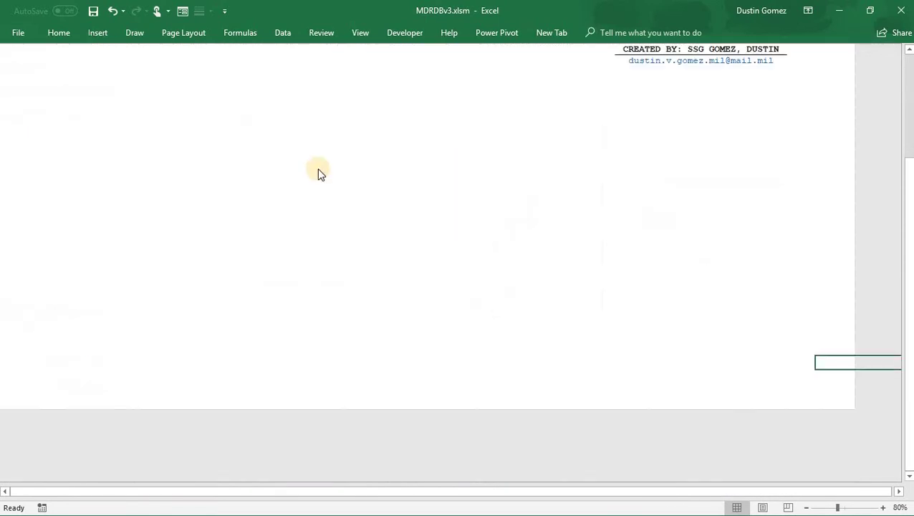
click(319, 173)
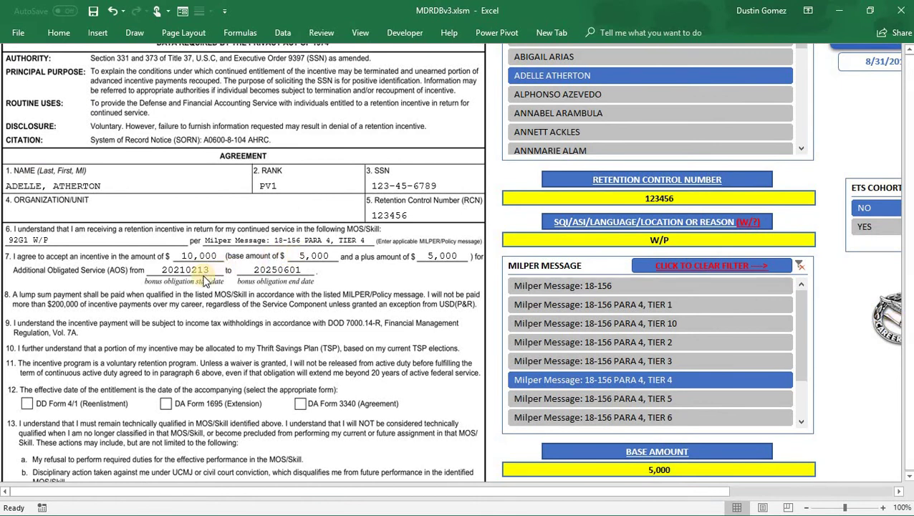
- Change the ETS date in cell F9 of the PERDB DATA page to 20200202 and return to the 4789 form page
click(881, 320)
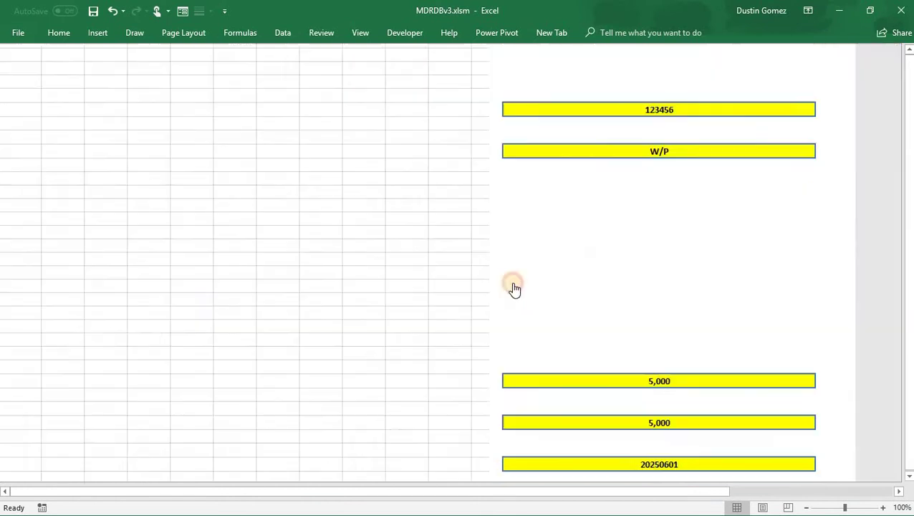
click(286, 449)
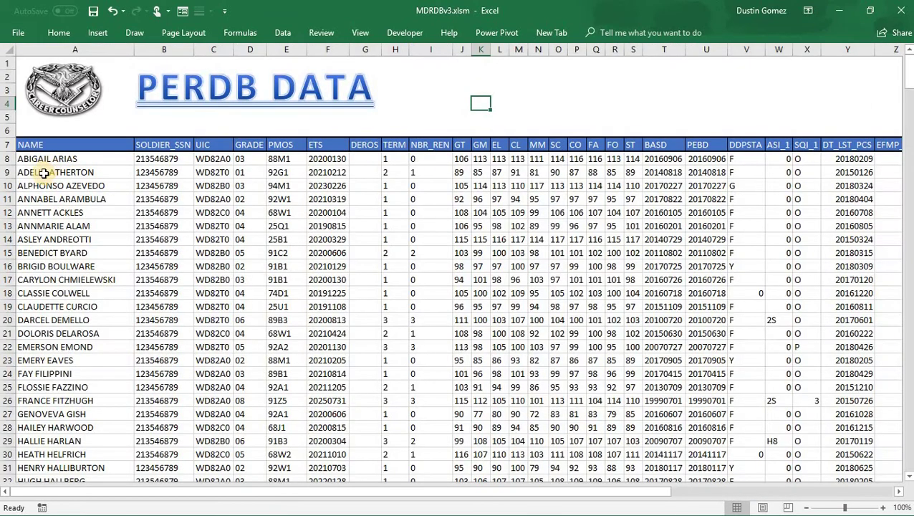
click(325, 172)
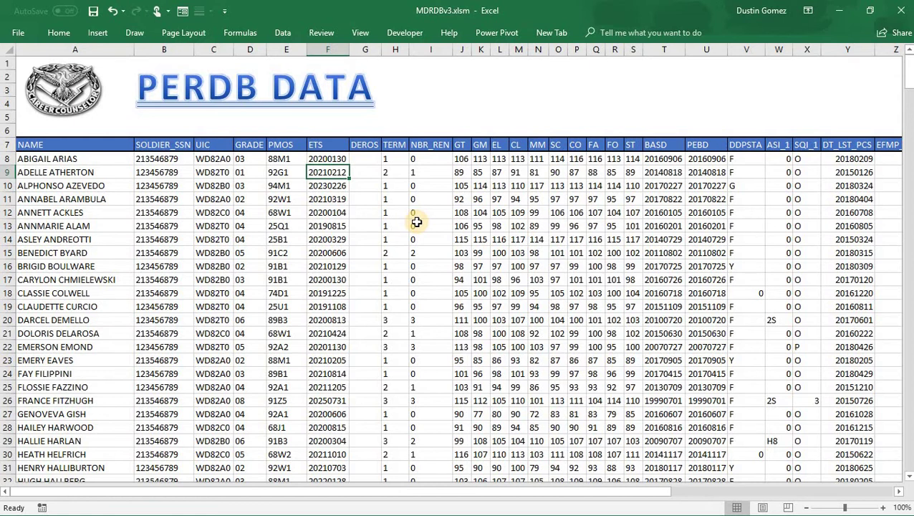
text(20)
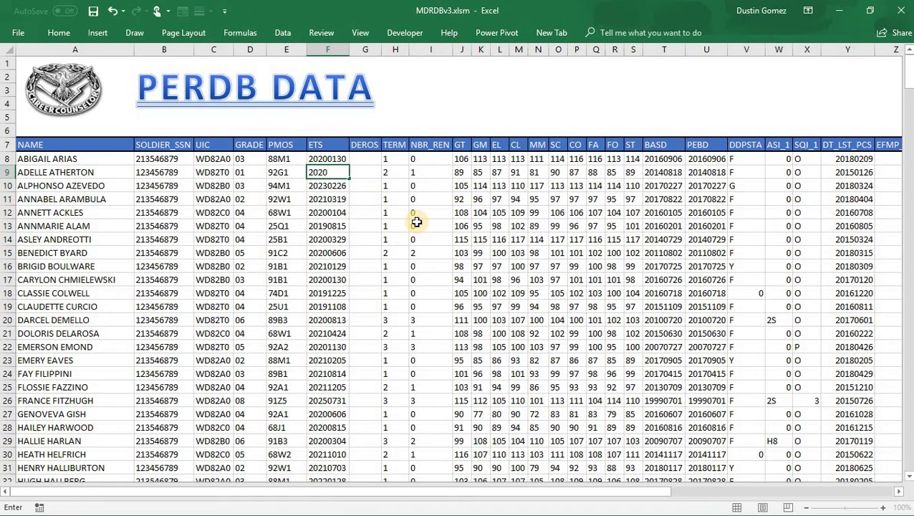
click(428, 92)
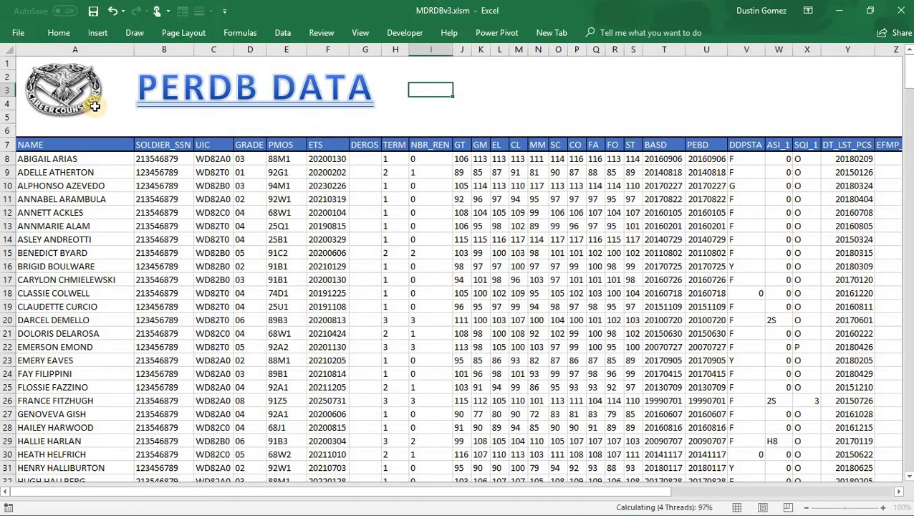
click(51, 91)
click(548, 152)
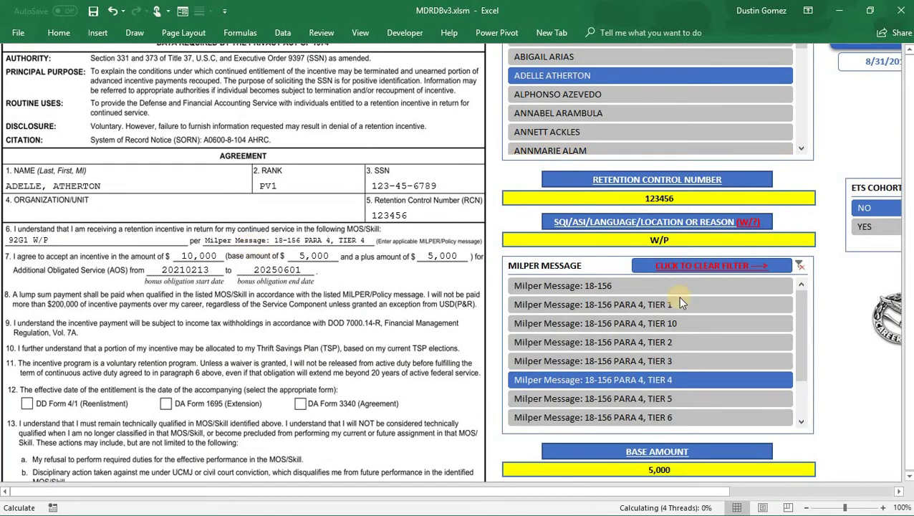
click(821, 332)
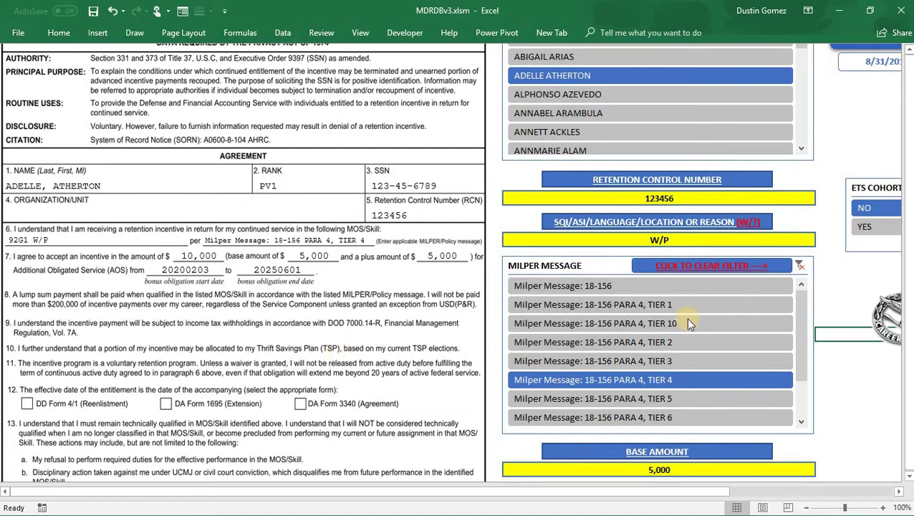
- Try DD FORM 4/1 (REENLISTMENT) as the appropriate form, and switch the selection to DA FORM 3340(AGREEMENT)
scroll(687, 325, down, 3)
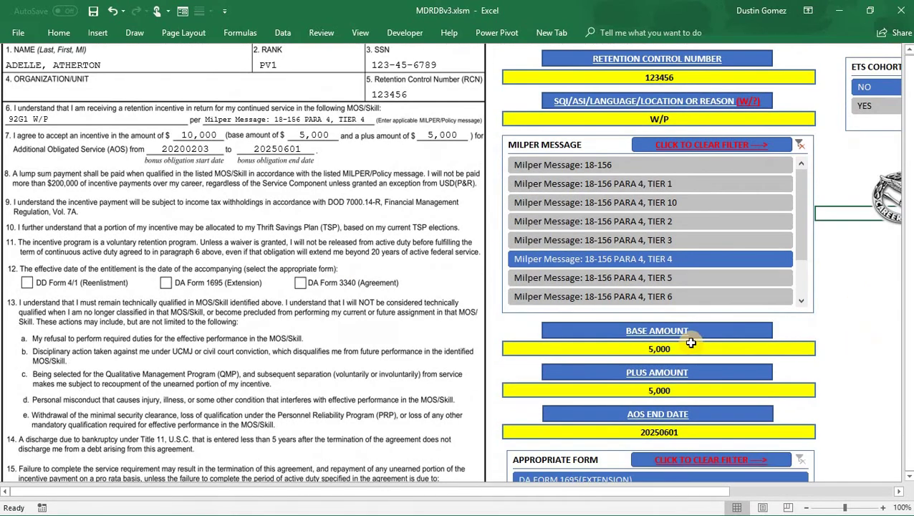
scroll(857, 352, down, 3)
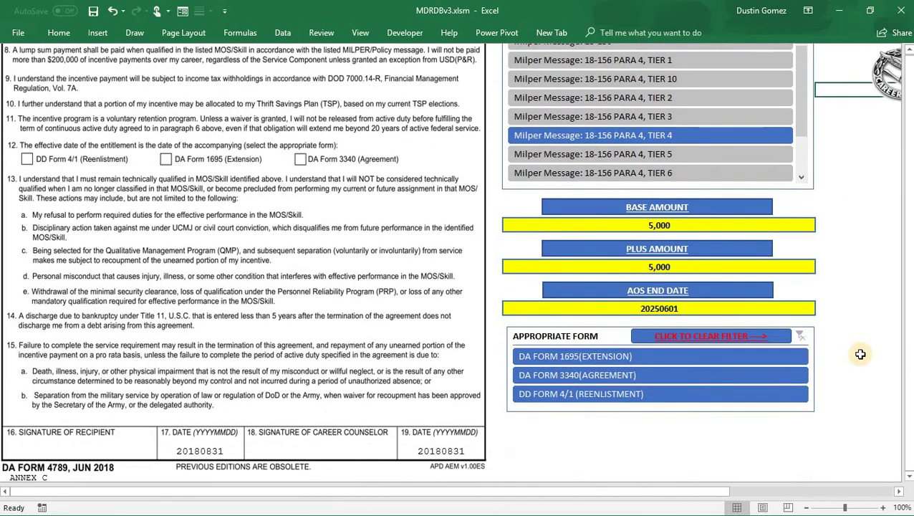
scroll(860, 354, down, 2)
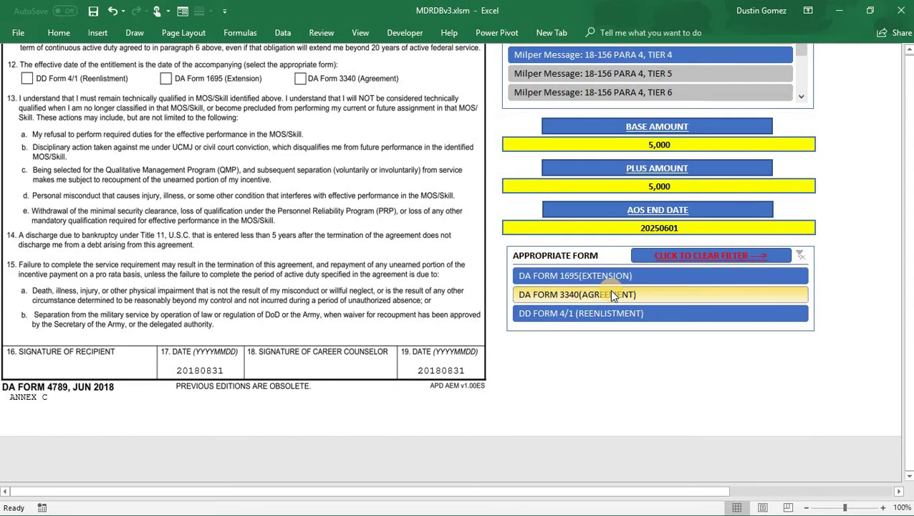
click(594, 315)
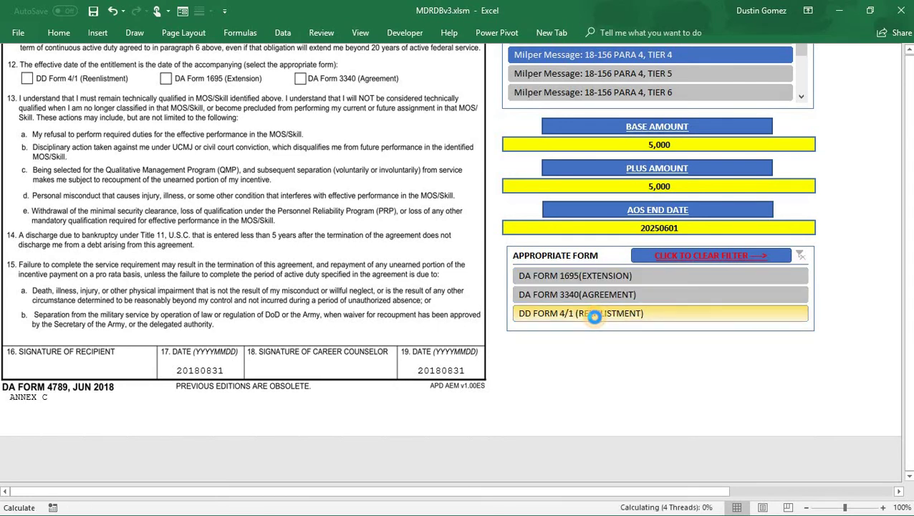
click(28, 81)
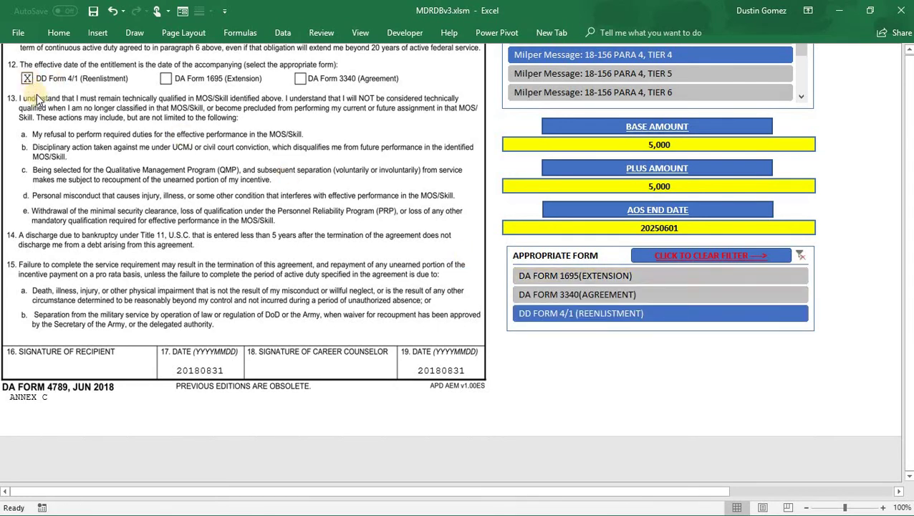
click(573, 293)
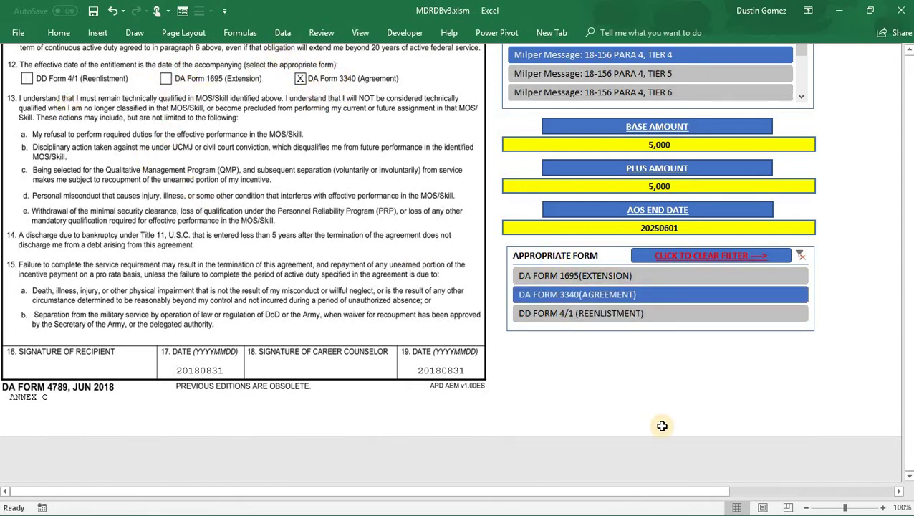
- Reset the entry fields of the 4789 form
scroll(706, 451, up, 1)
drag(710, 491, 829, 493)
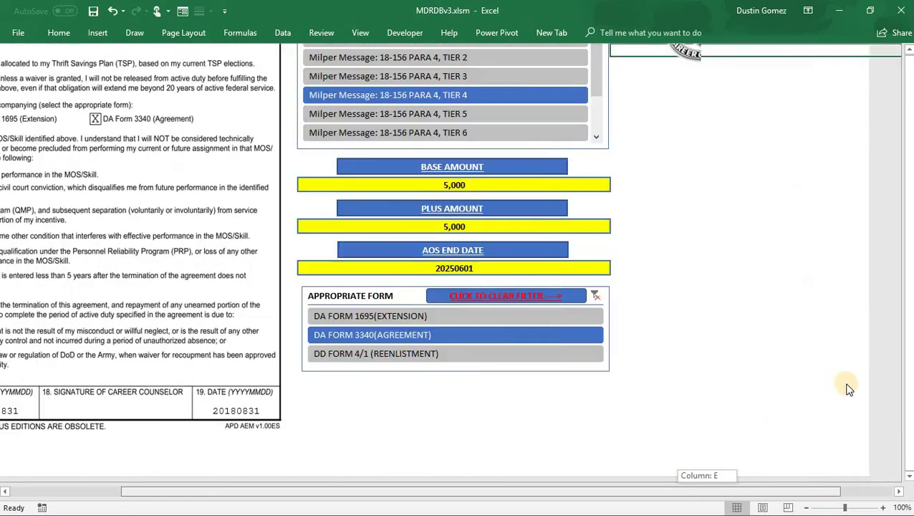
scroll(788, 323, up, 3)
scroll(416, 103, up, 3)
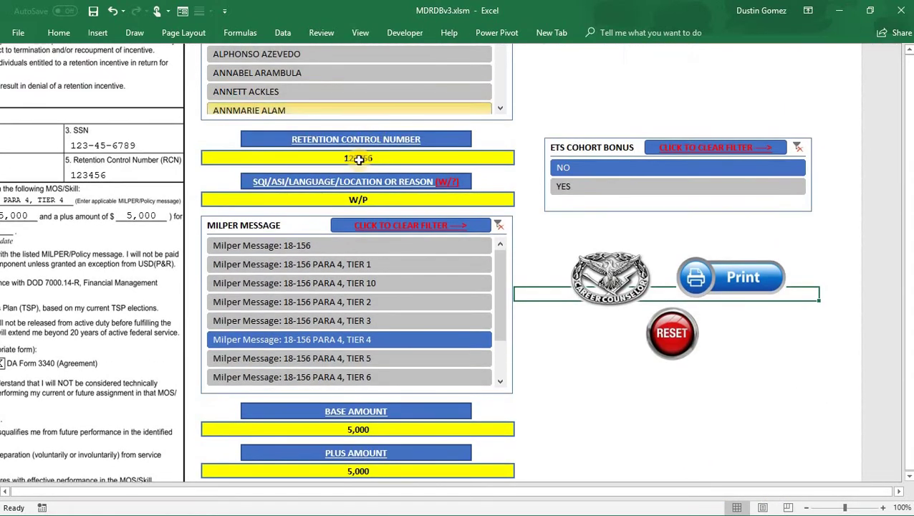
scroll(374, 436, down, 2)
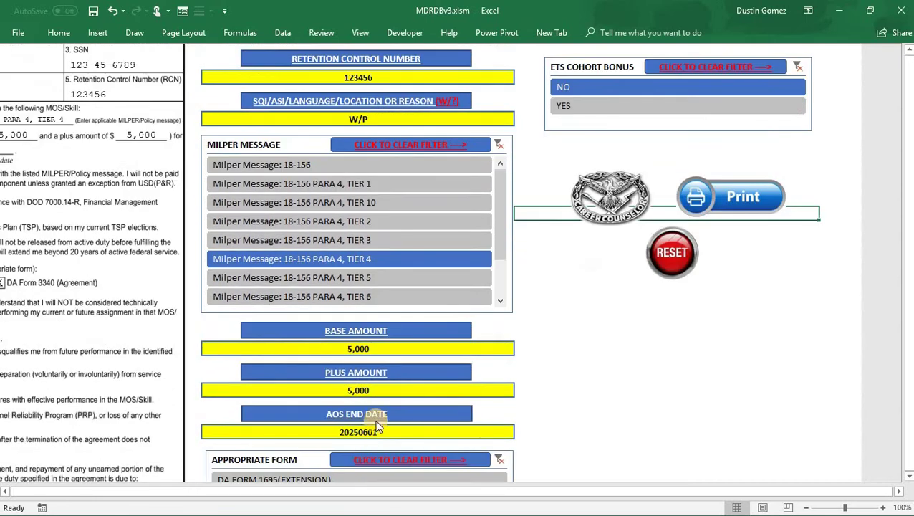
click(671, 252)
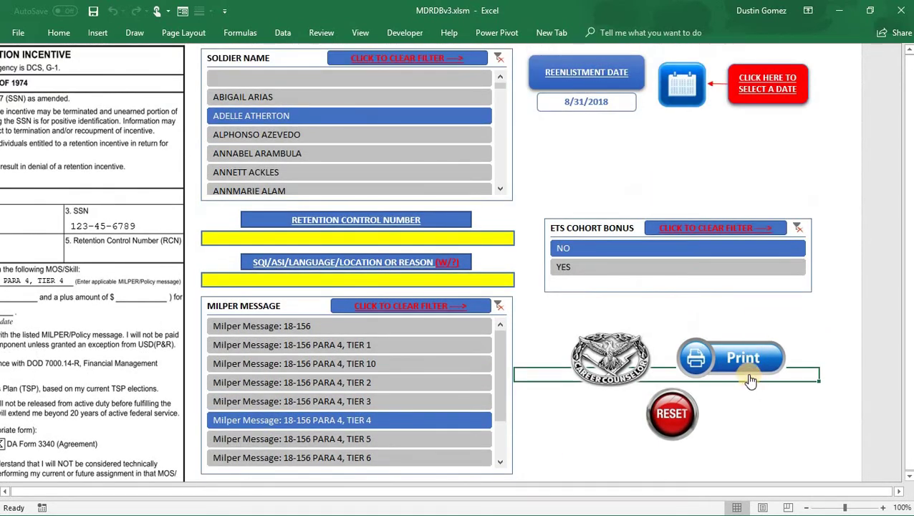
- Return to the main page, open the ROSTER report from the reports page, and look through the roster rows
click(593, 378)
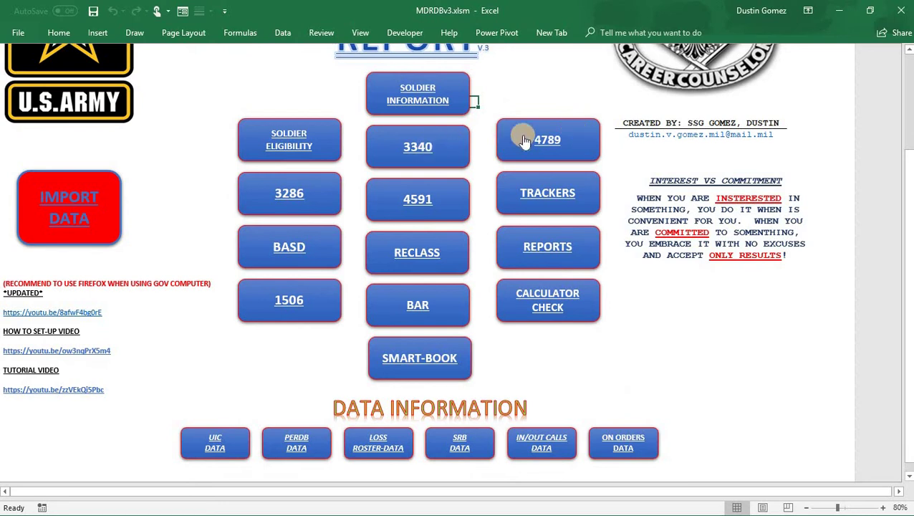
click(520, 252)
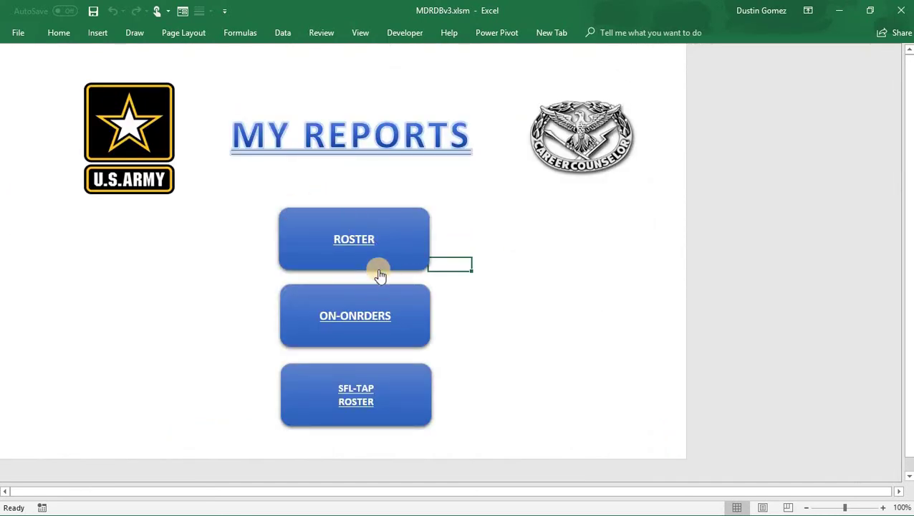
click(380, 247)
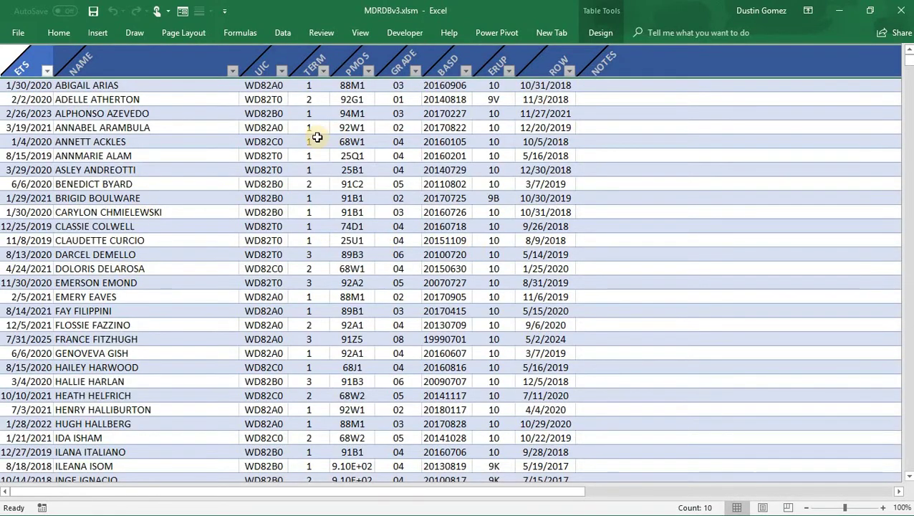
scroll(153, 259, down, 11)
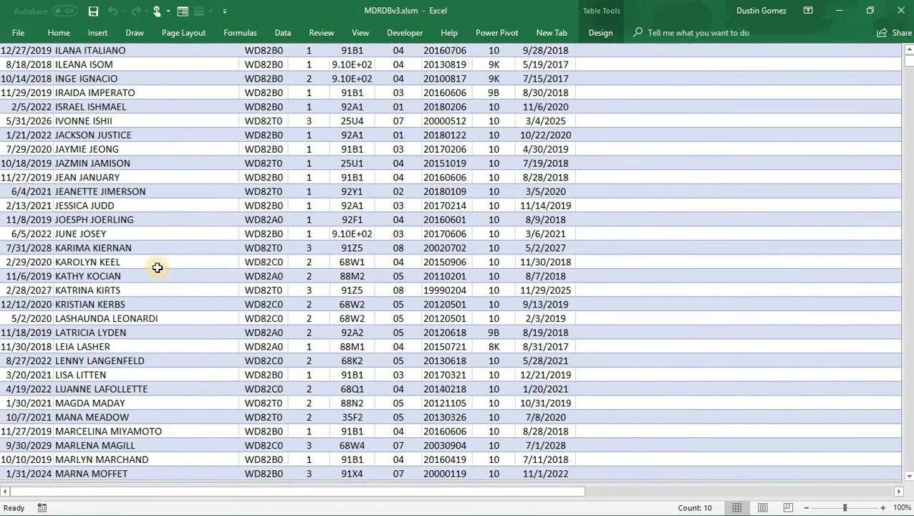
scroll(157, 268, up, 11)
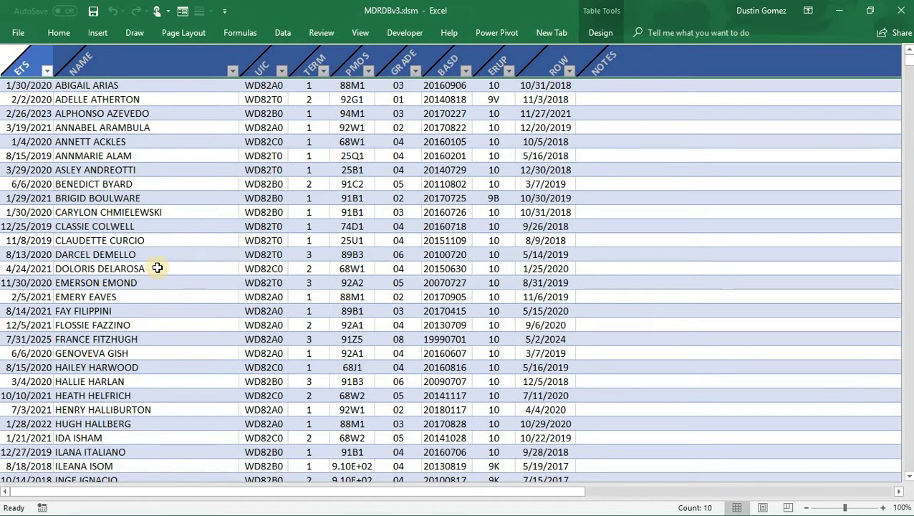
- Set the roster's beginning date to today's date, 8/31/2018, and pull the roster for that date range
mouse_move(505, 491)
mouse_down()
mouse_move(812, 501)
mouse_move(769, 417)
mouse_up()
click(602, 99)
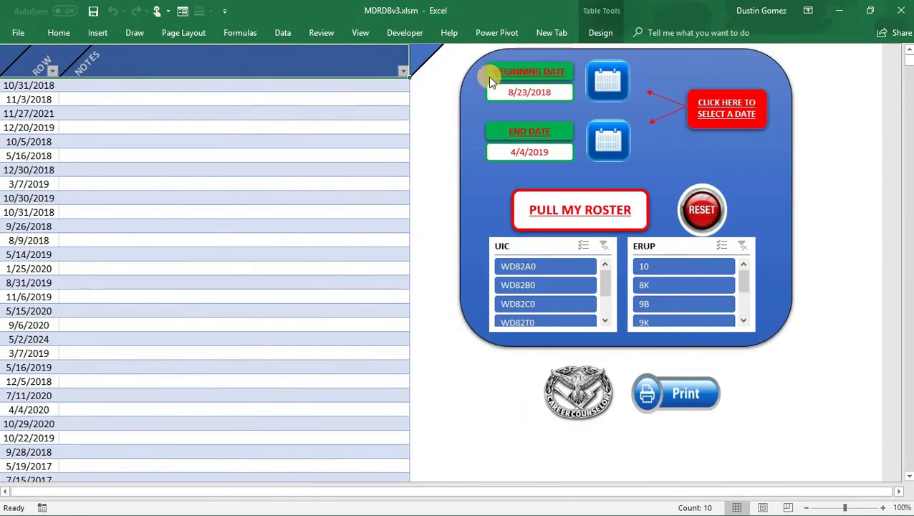
click(605, 85)
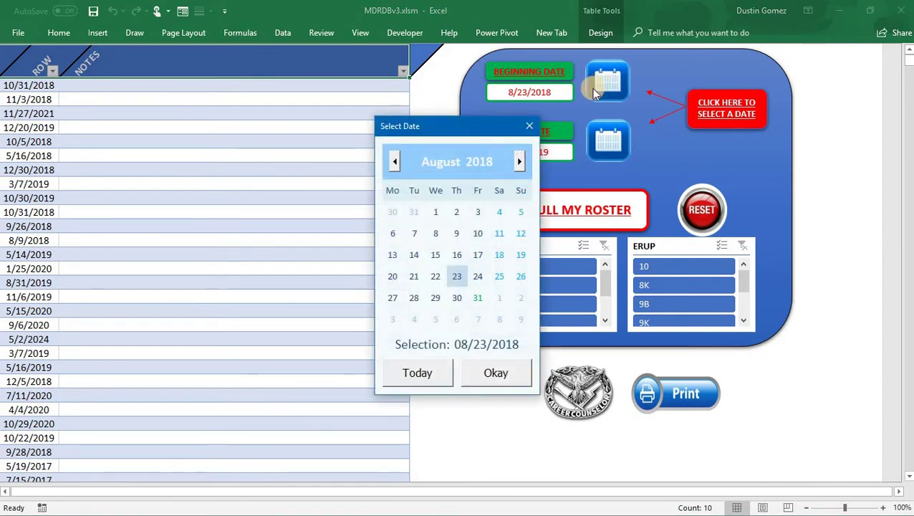
click(442, 384)
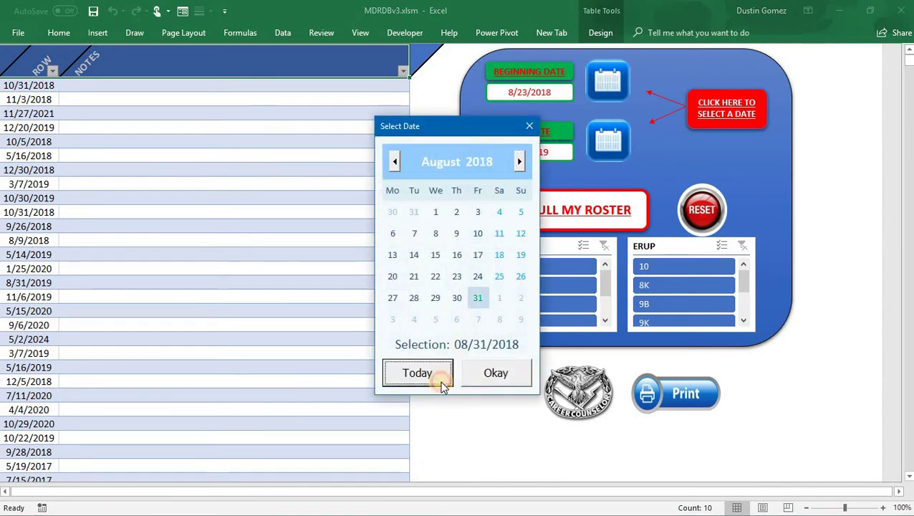
click(491, 373)
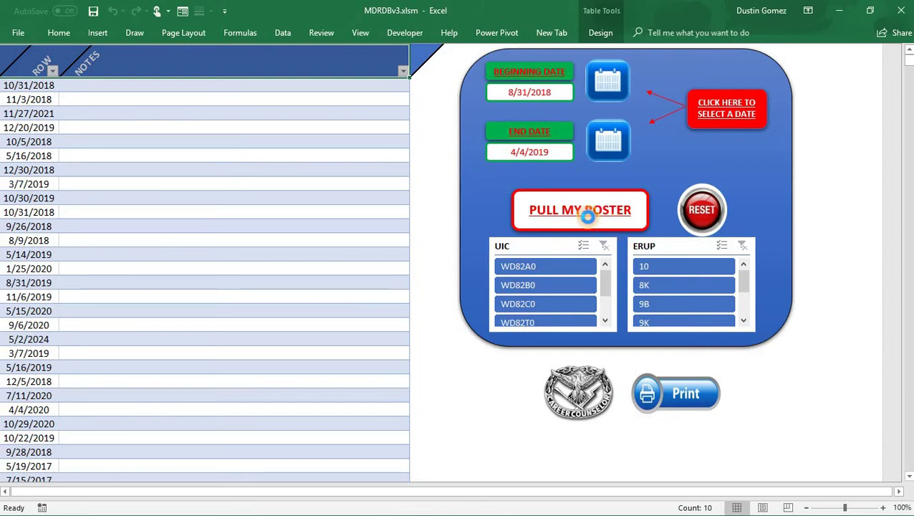
click(587, 216)
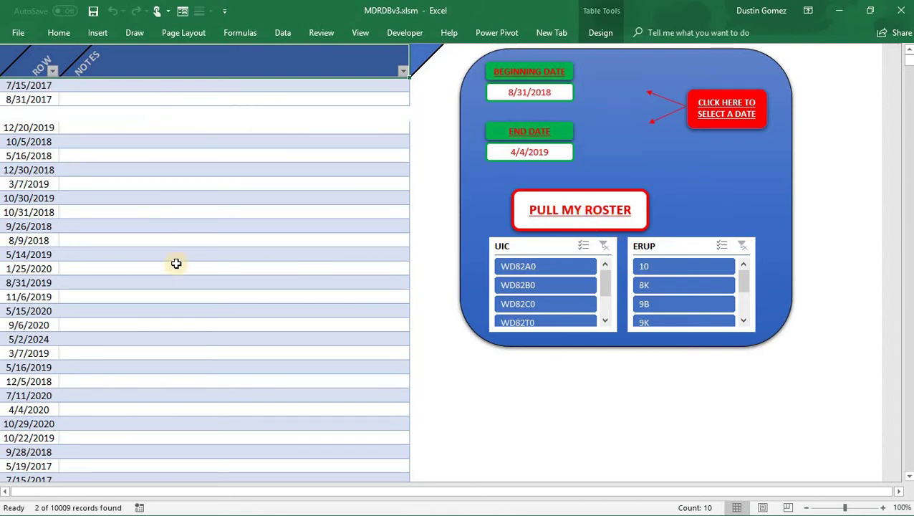
- Review the rows of the pulled roster, then open and close its print preview
drag(616, 494, 802, 491)
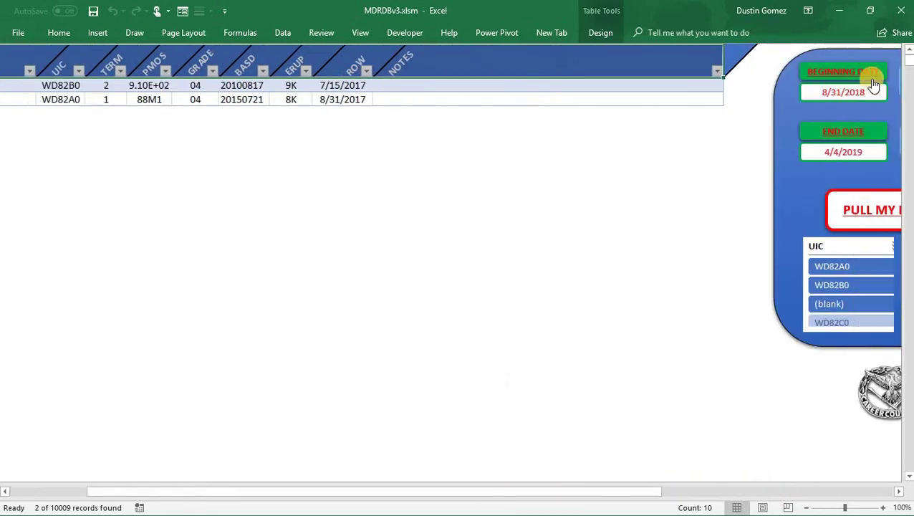
drag(643, 489, 253, 116)
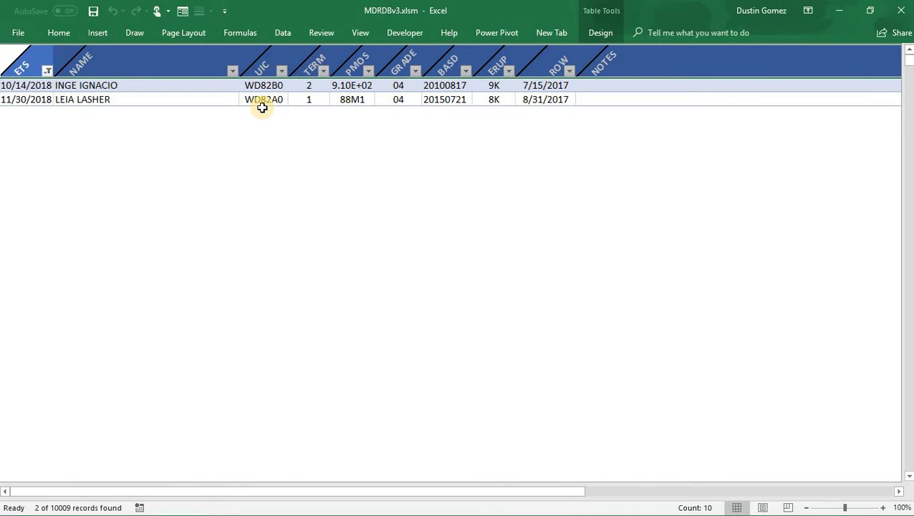
click(352, 86)
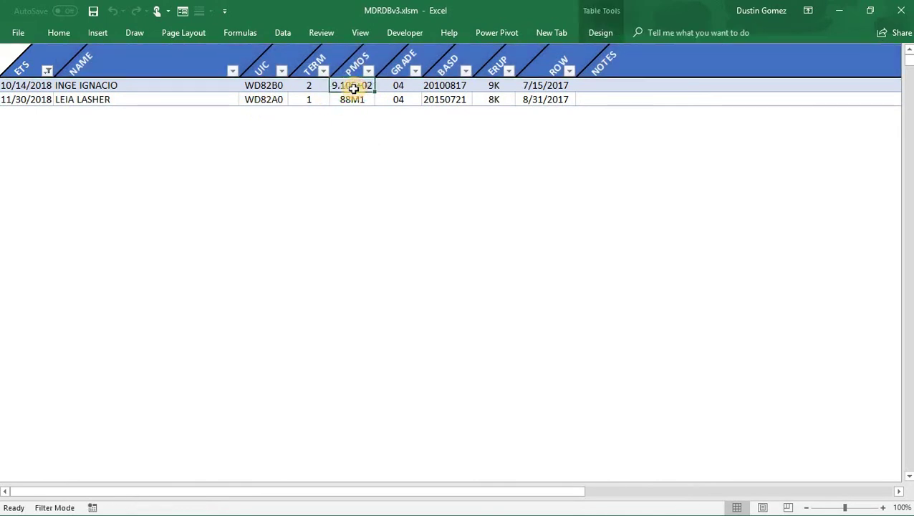
click(336, 179)
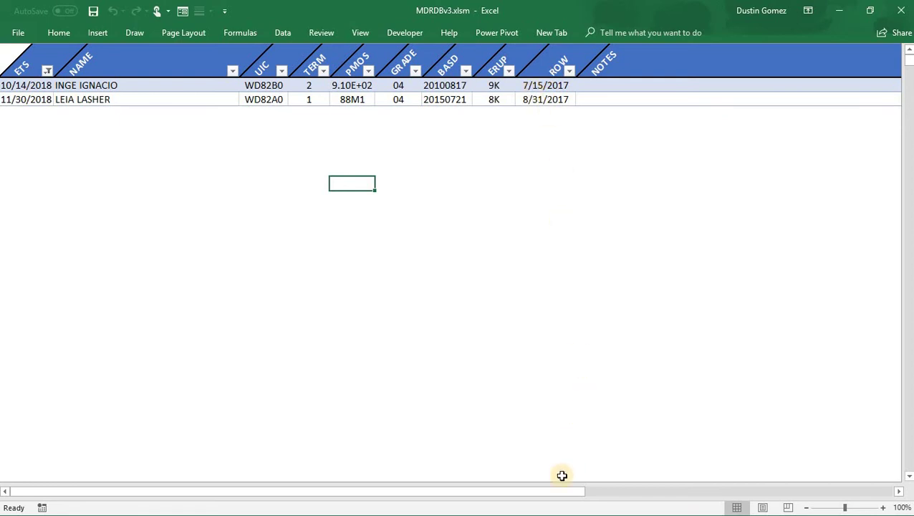
drag(555, 491, 784, 349)
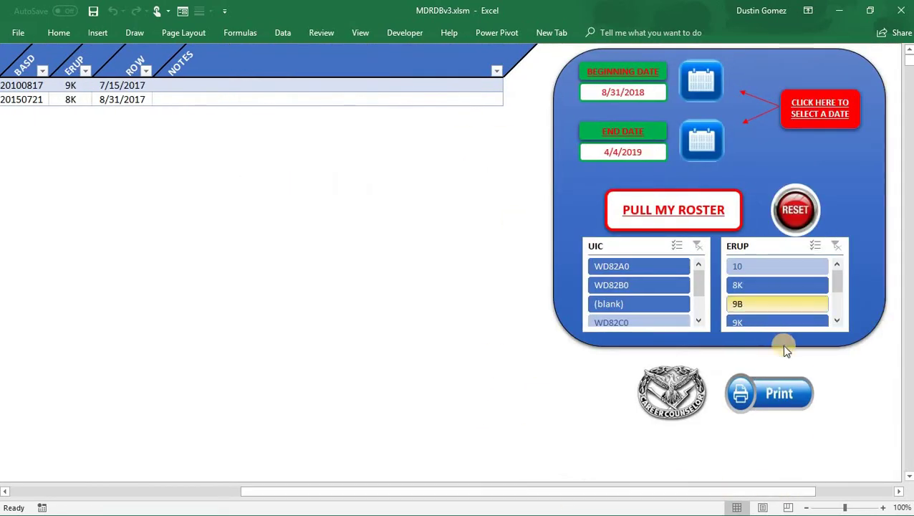
click(769, 376)
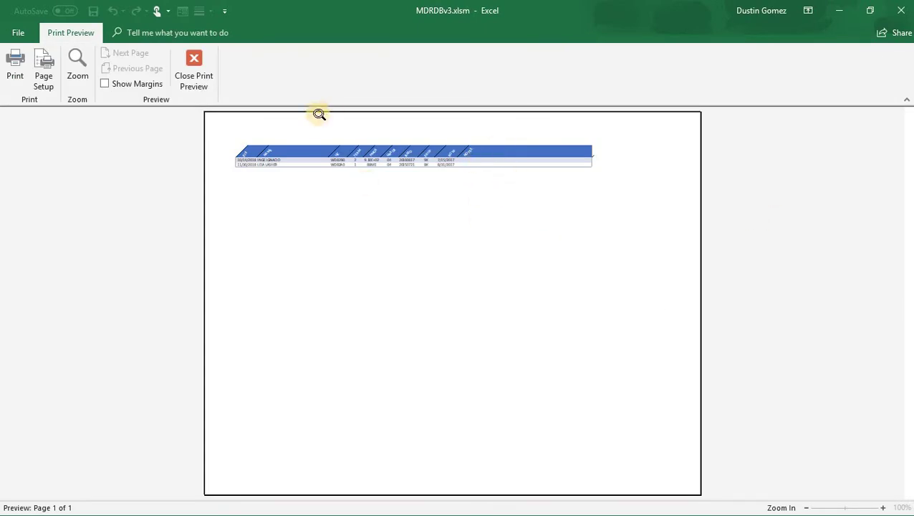
click(205, 85)
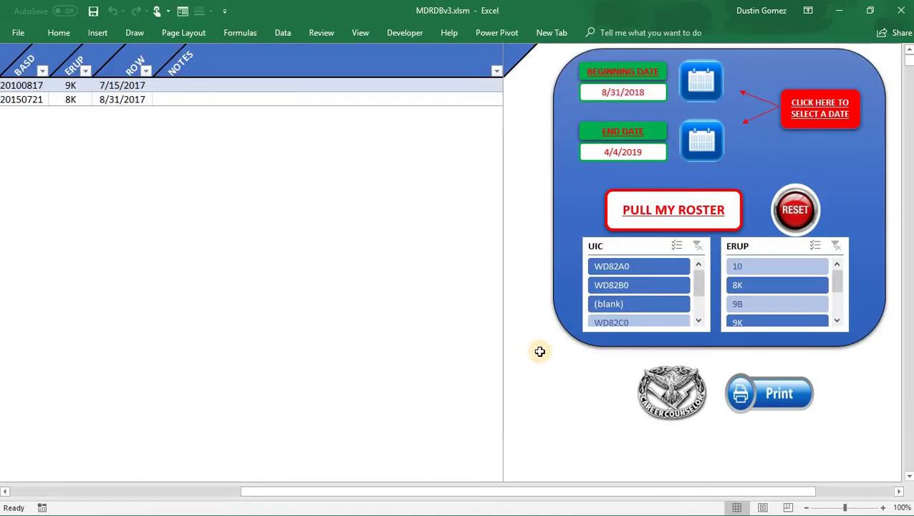
- Reset the roster to clear its date-range filter
click(548, 365)
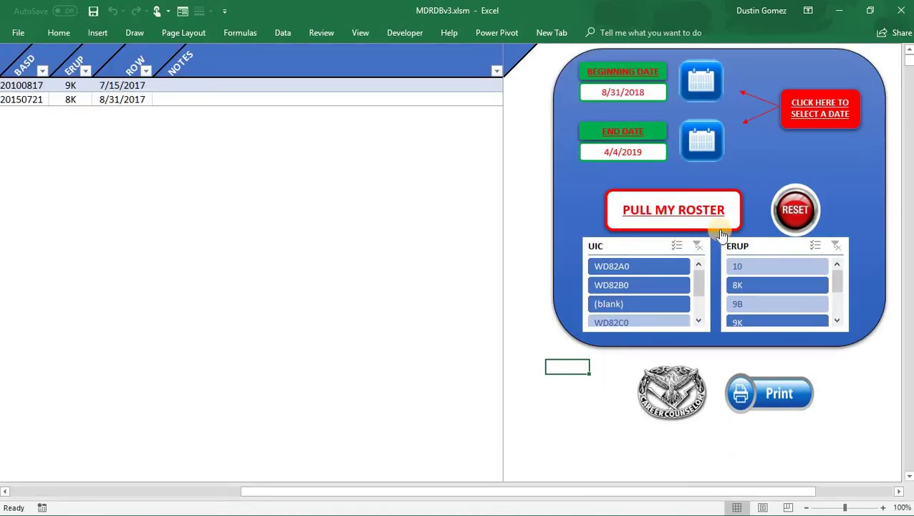
click(776, 208)
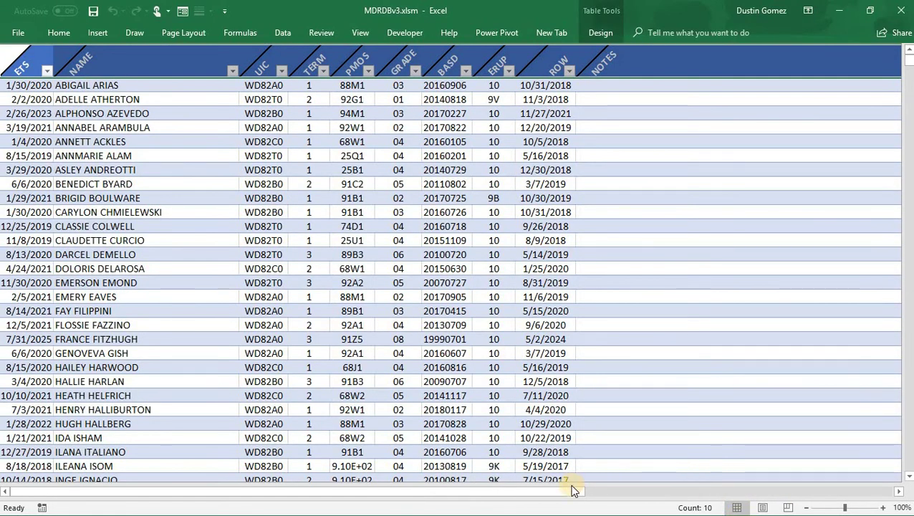
drag(585, 487, 594, 471)
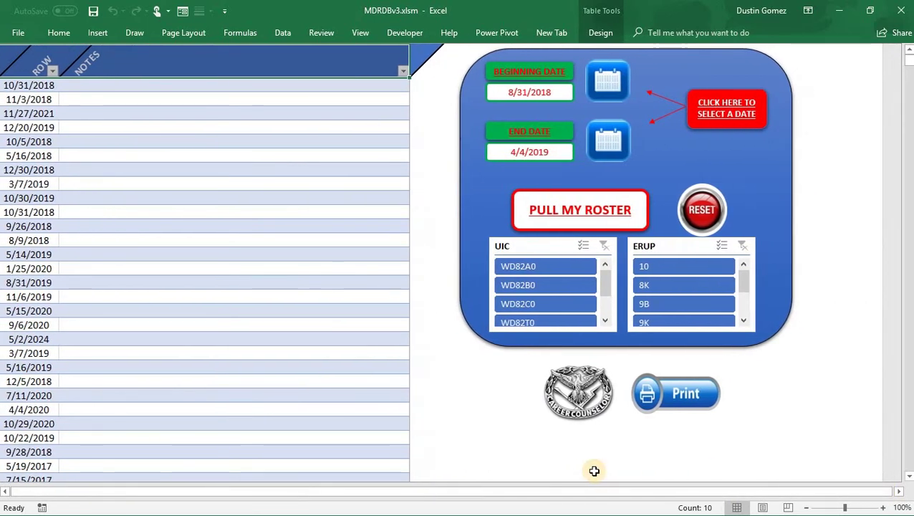
- Return to the main page and open the MISSION & STATS tracker from the trackers page
click(579, 418)
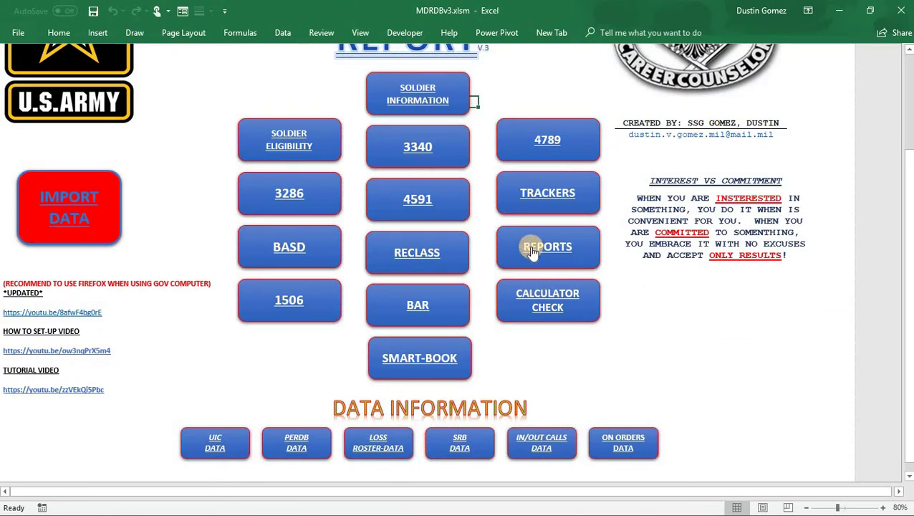
click(527, 205)
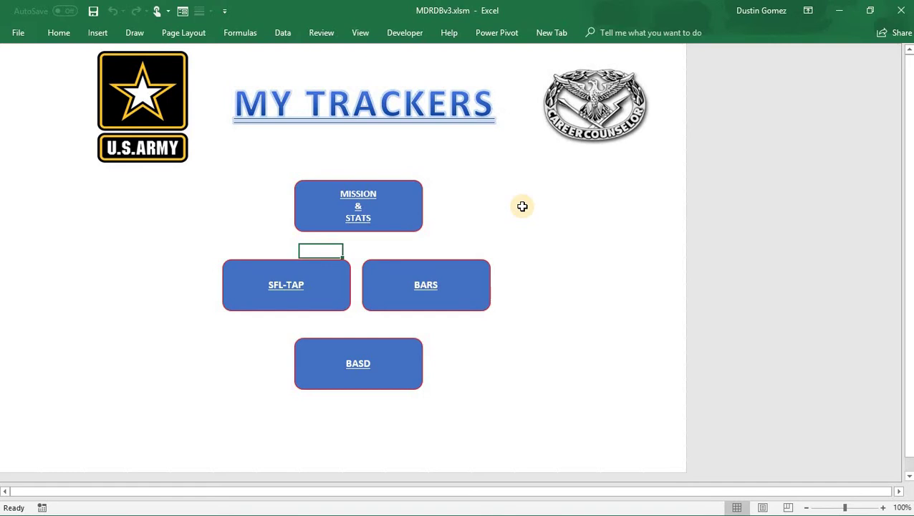
click(412, 215)
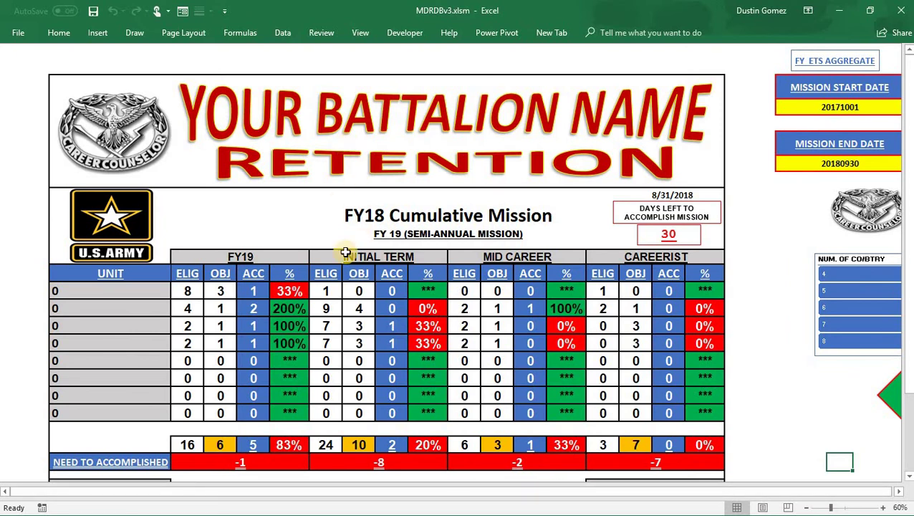
scroll(308, 279, down, 1)
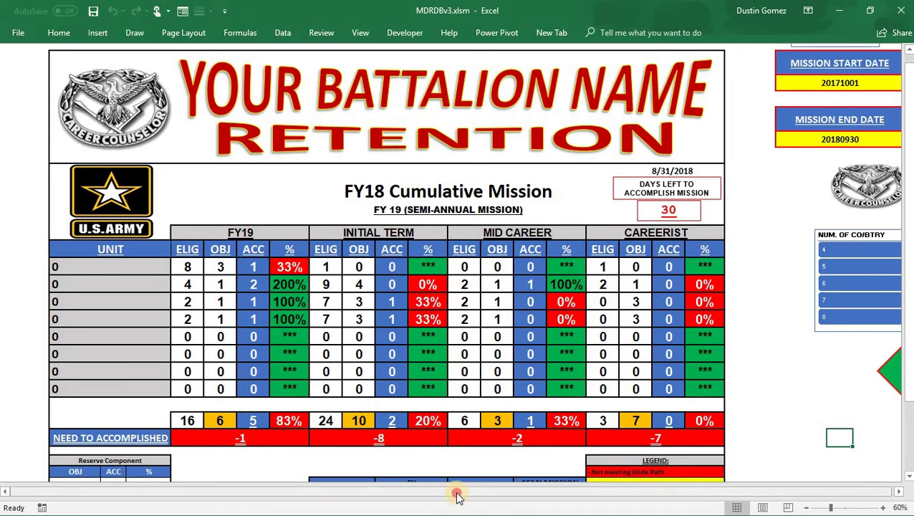
- Set the number of companies/batteries to 4 and create the retention stats table for it
drag(457, 496, 899, 497)
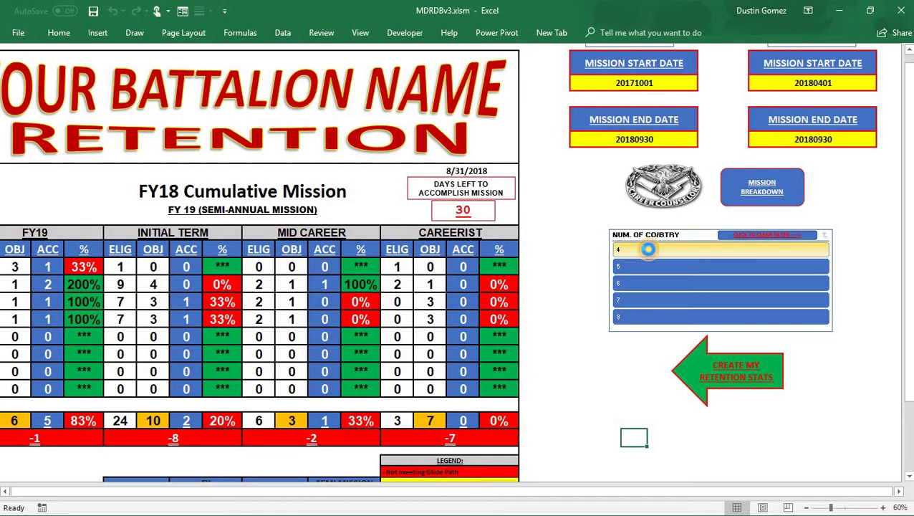
click(647, 248)
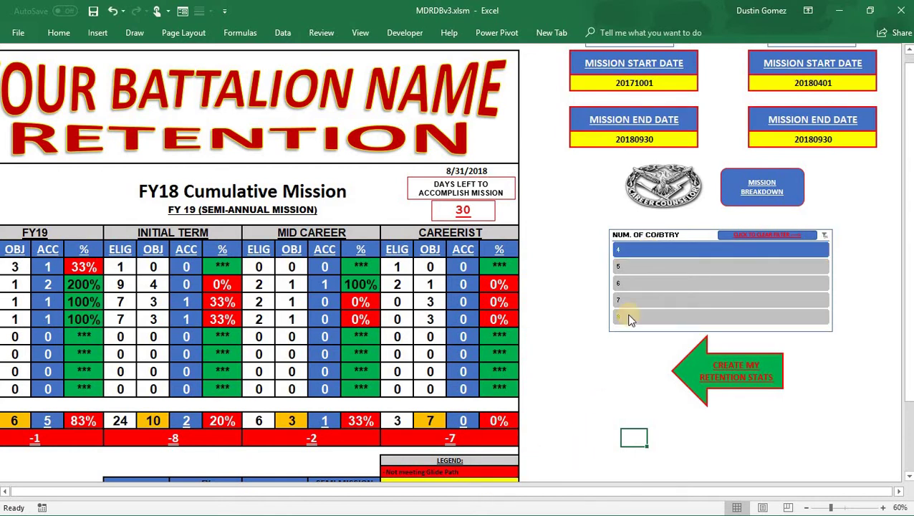
click(745, 378)
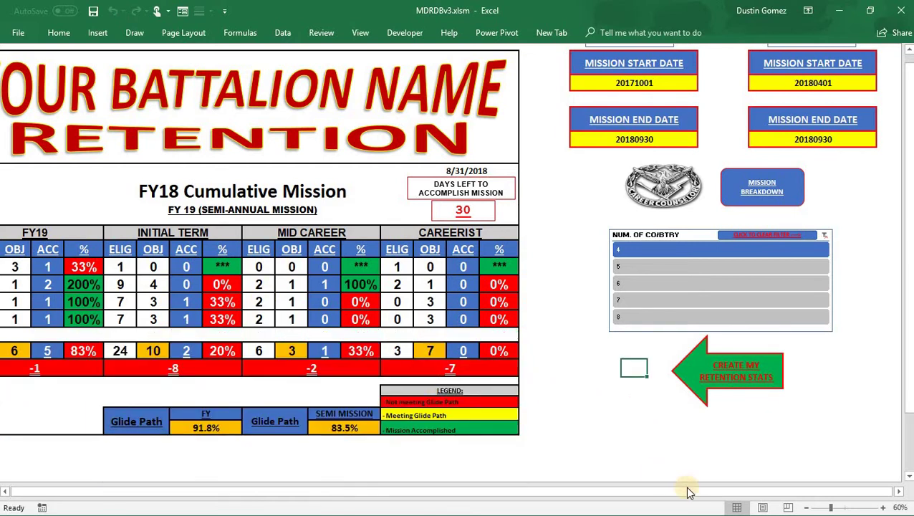
drag(633, 490, 570, 489)
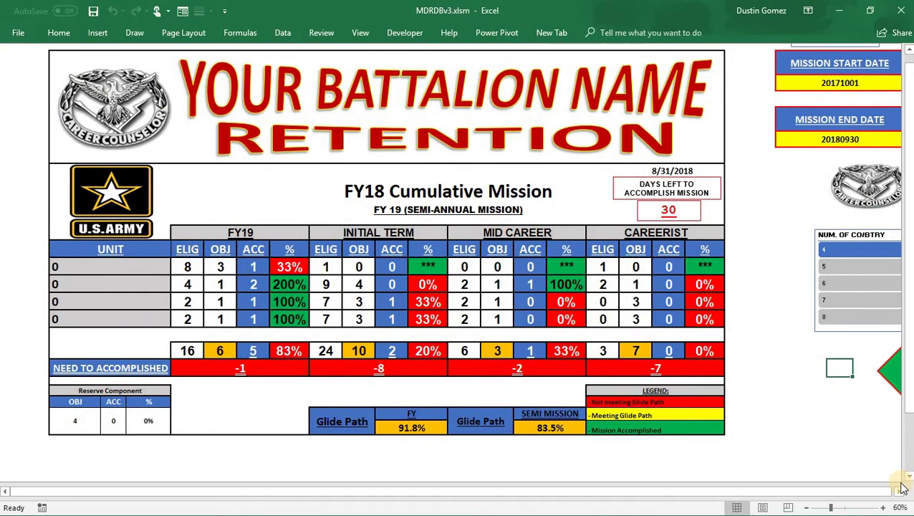
- Try to recreate the retention stats for 5 companies/batteries without clearing the previous filter first
click(898, 491)
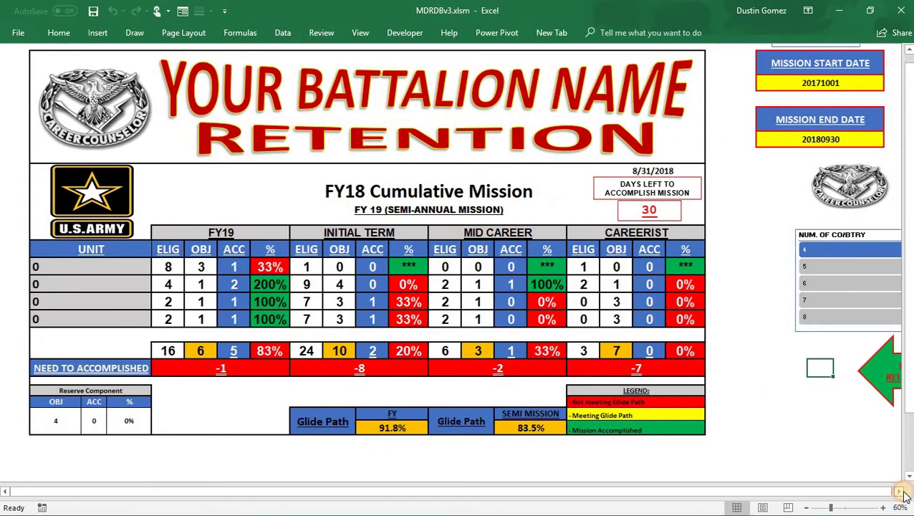
click(898, 491)
click(898, 491)
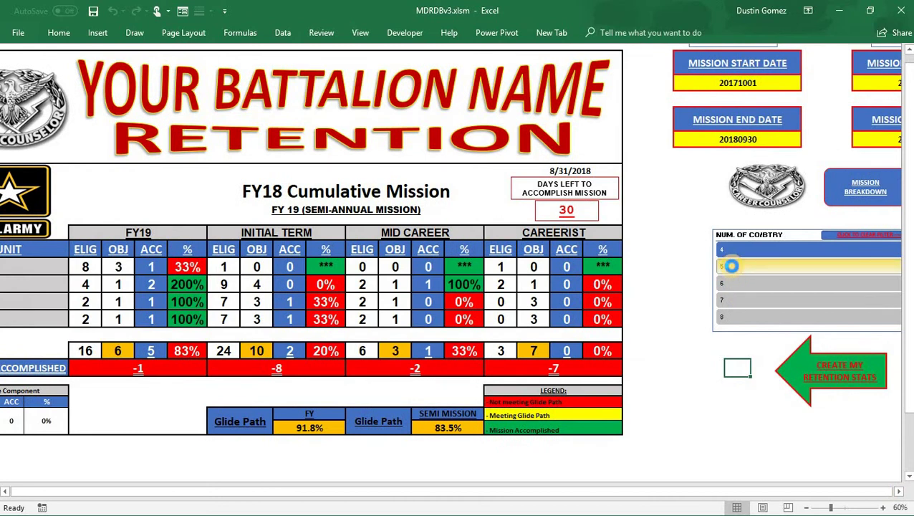
click(730, 265)
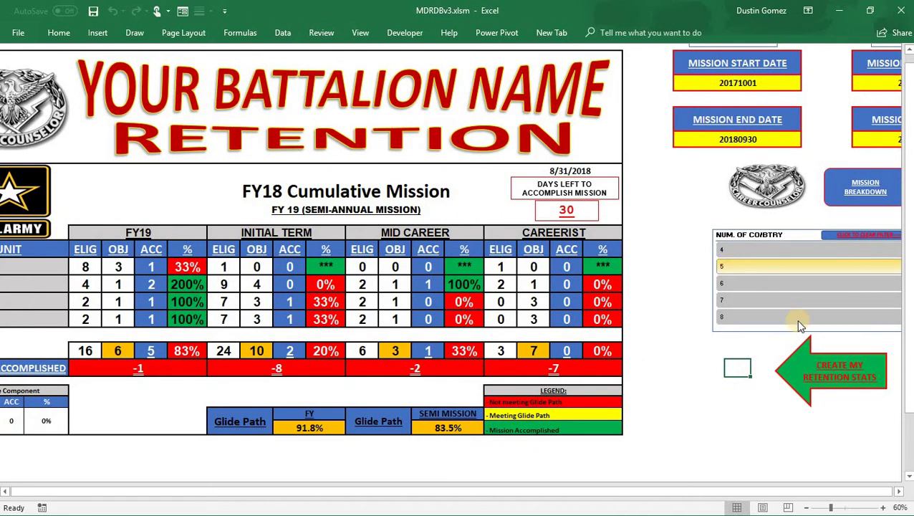
click(823, 366)
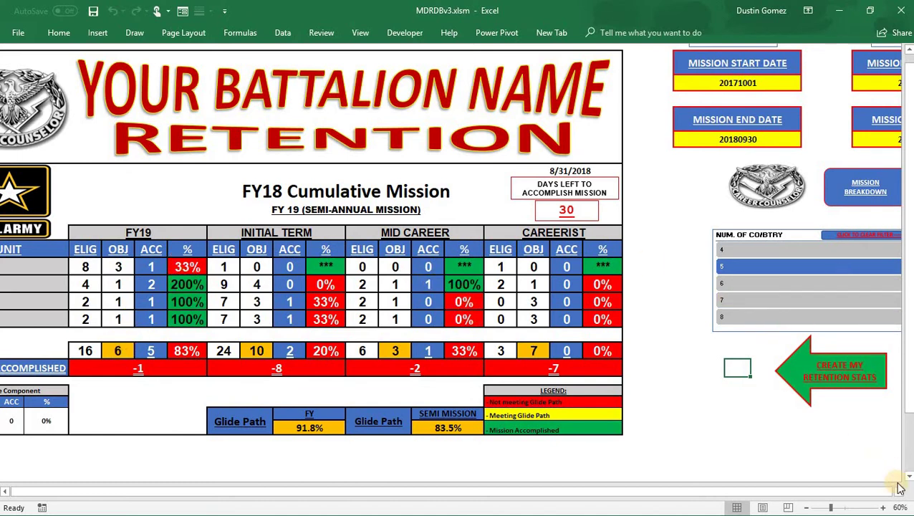
- Clear the NUM. OF CO/BTRY filter and recreate the retention stats with all unit rows
click(899, 491)
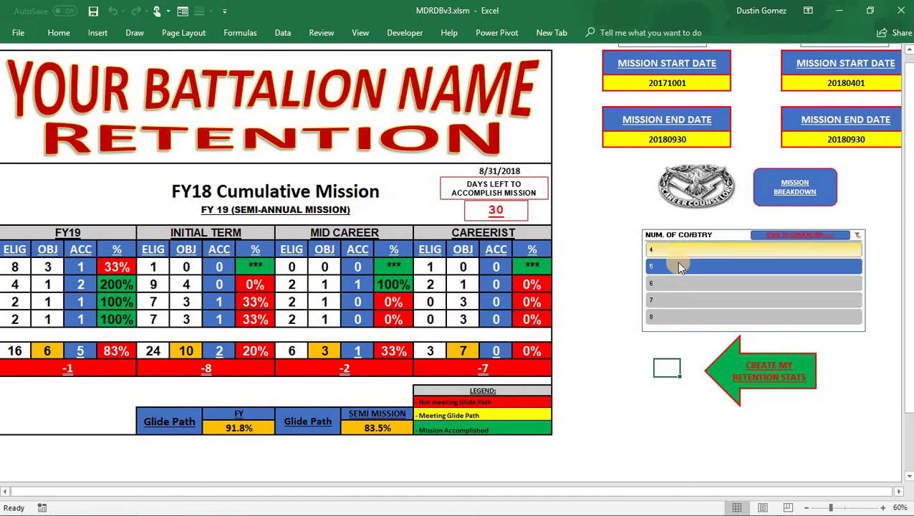
click(855, 236)
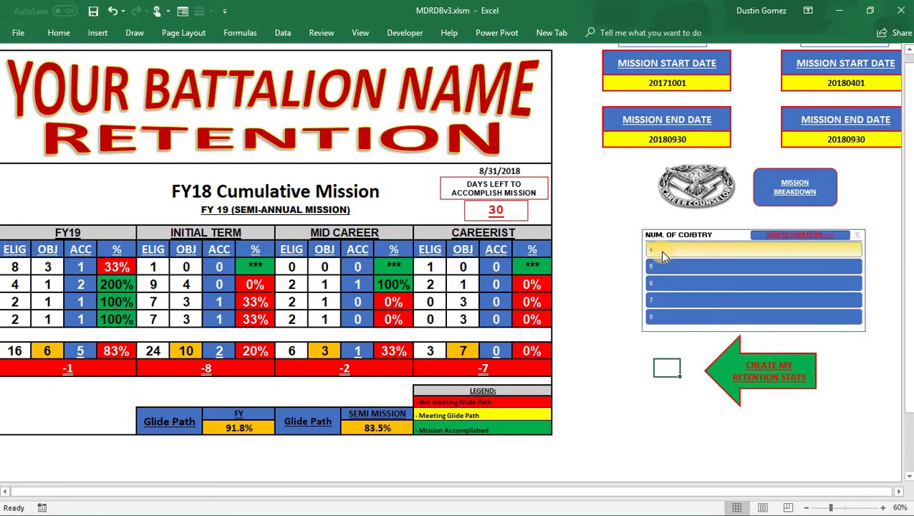
scroll(673, 320, up, 1)
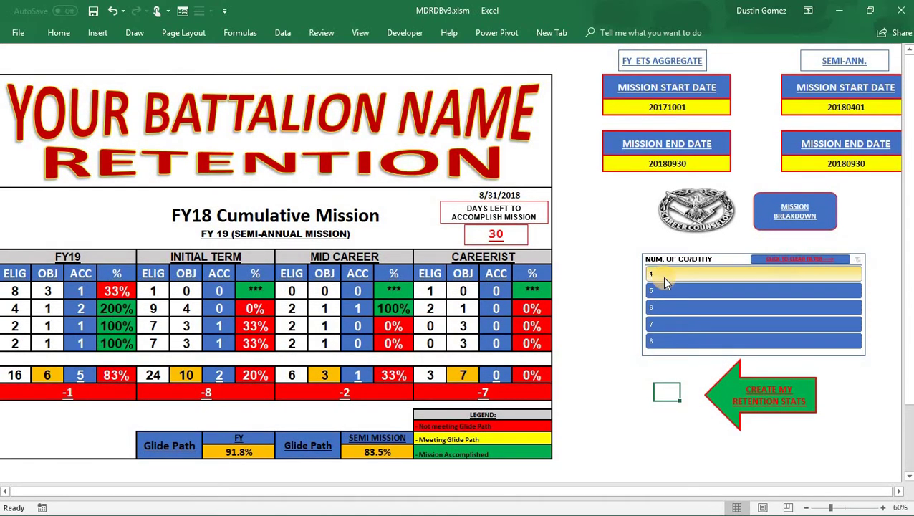
click(758, 395)
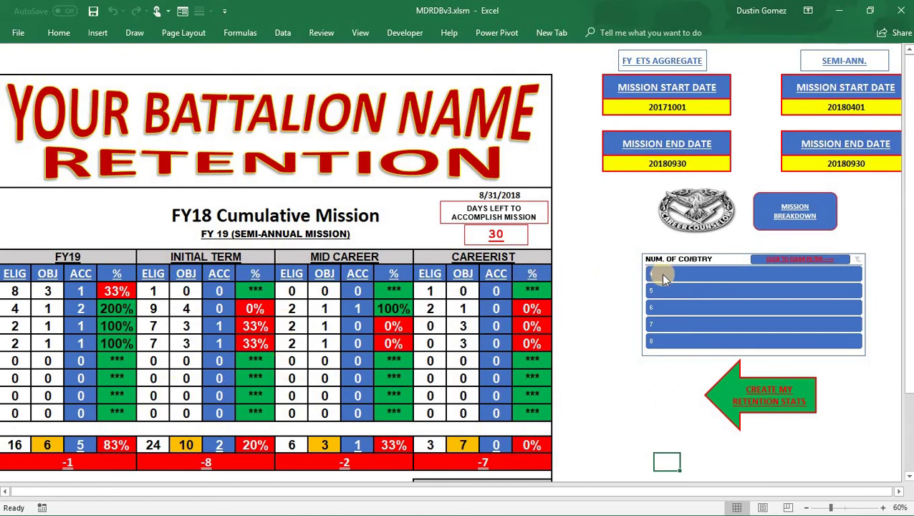
- Set the number of companies/batteries to 6, create the retention stats, and view the resulting table
click(664, 307)
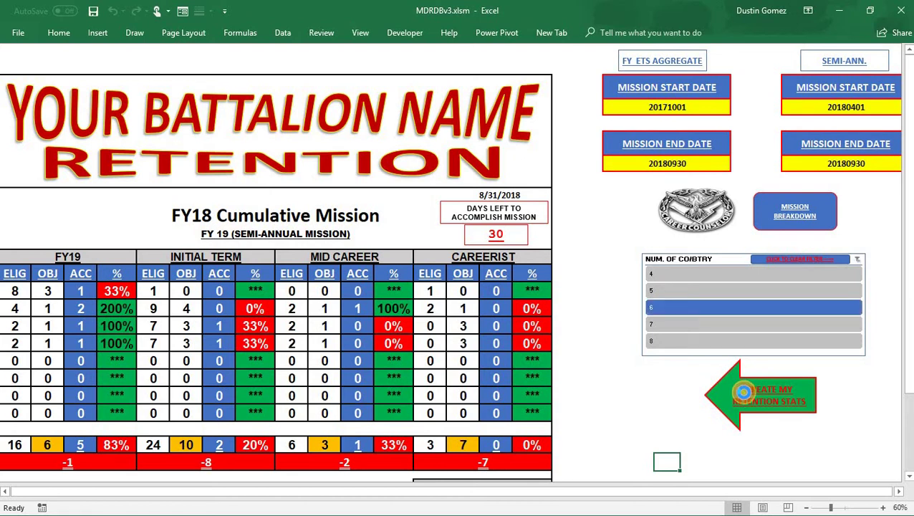
click(744, 390)
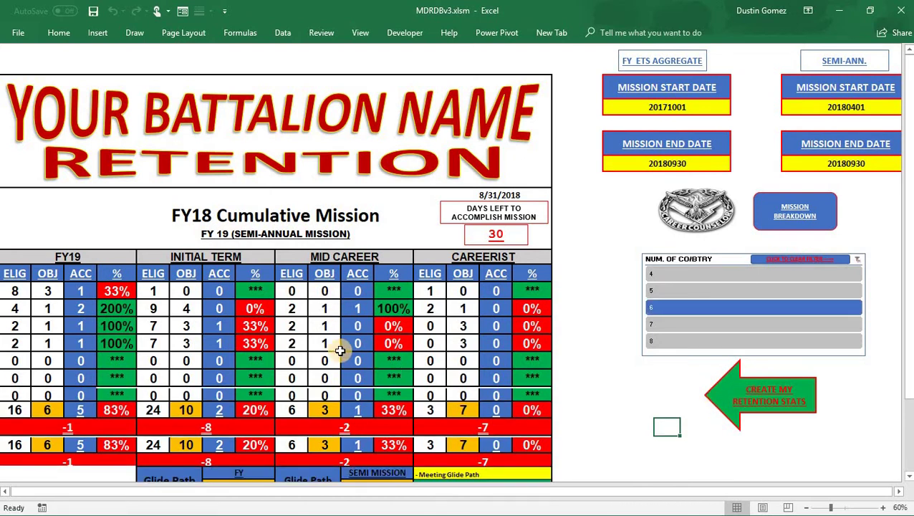
scroll(492, 479, right, 5)
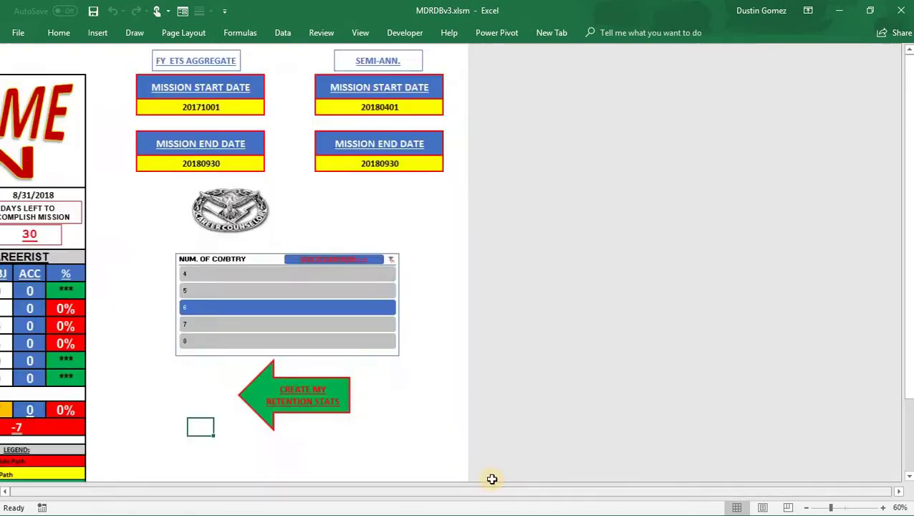
scroll(492, 479, left, 7)
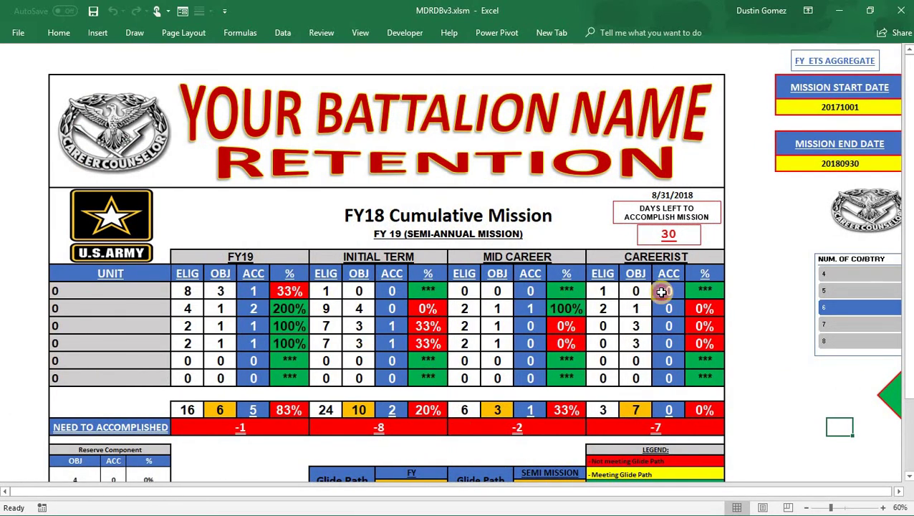
- Enter Careerist ACC values of 5 for the first unit row and 3 for the third unit row
text(5)
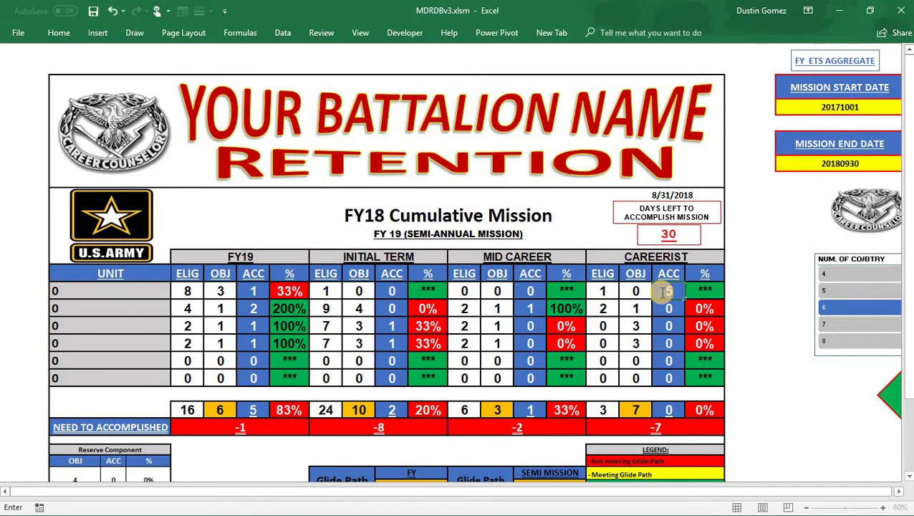
click(784, 324)
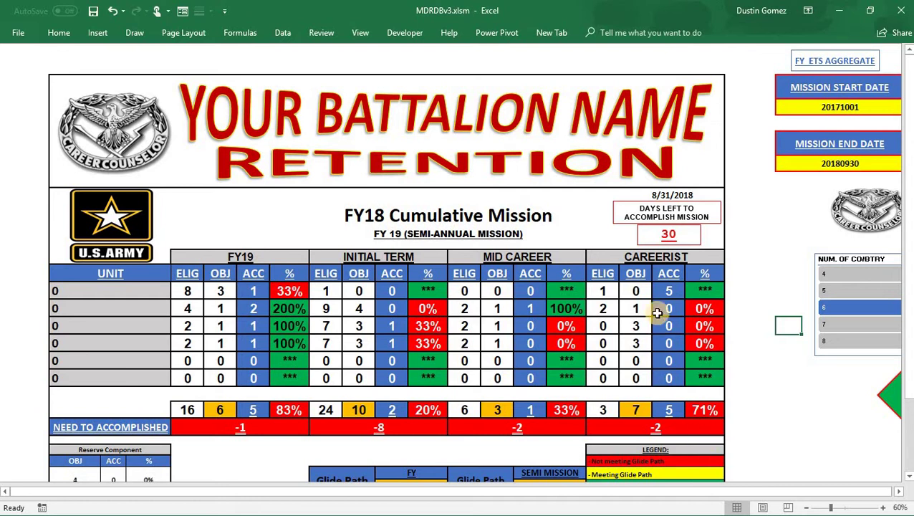
click(671, 329)
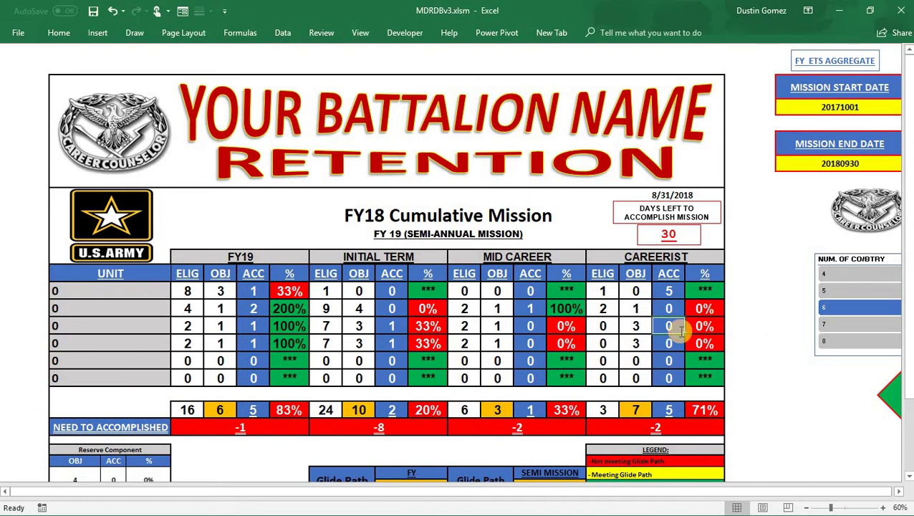
text(3)
click(764, 323)
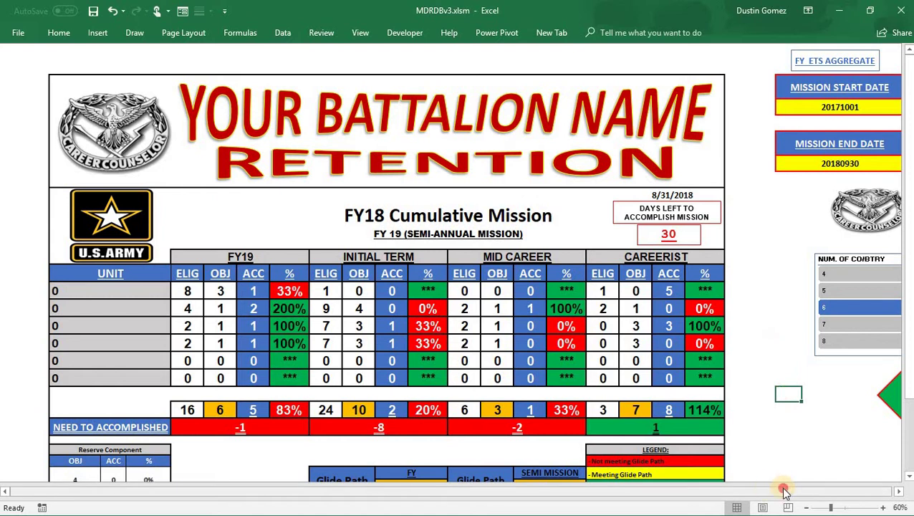
drag(787, 490, 892, 497)
click(897, 492)
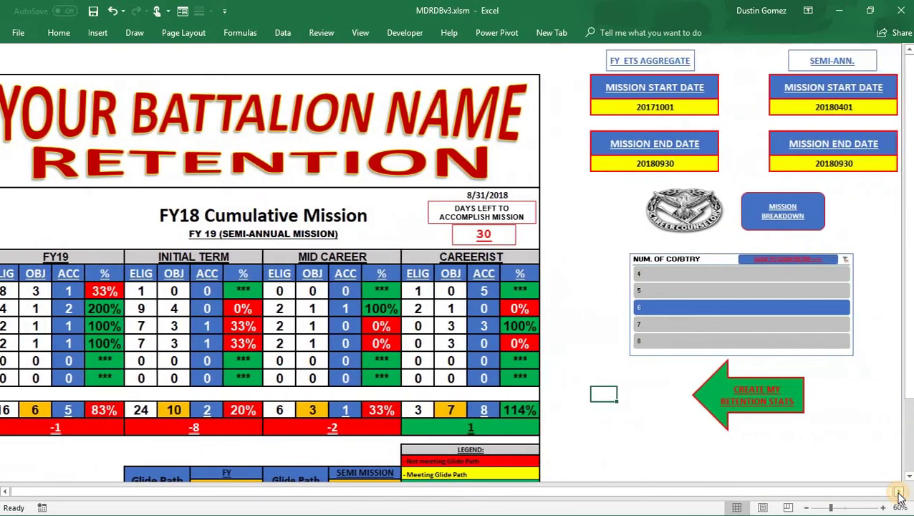
- Return to the main page, open the SFL-TAP tracker under Trackers, and view its unit enrollment table
click(900, 495)
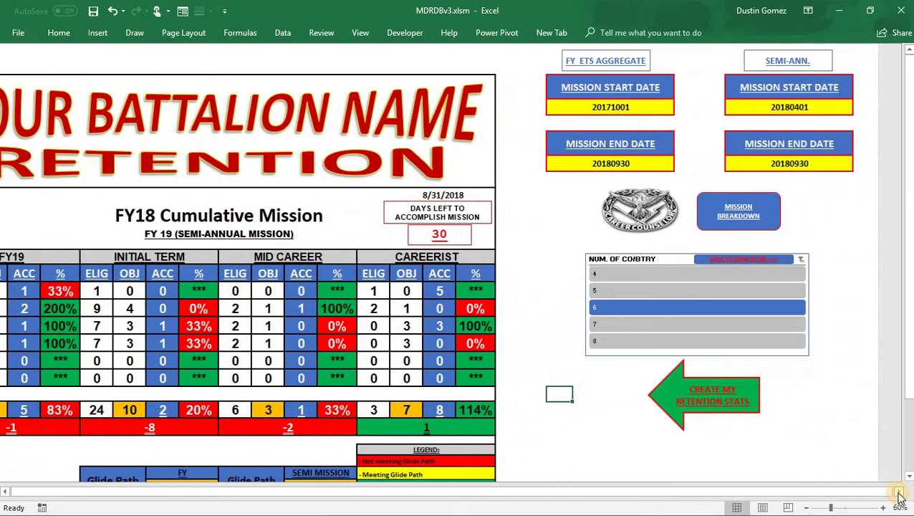
click(633, 216)
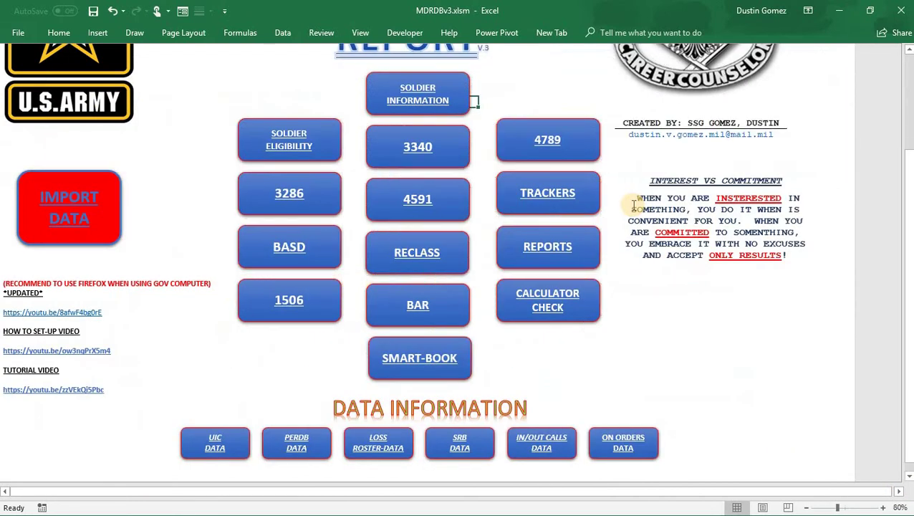
click(553, 184)
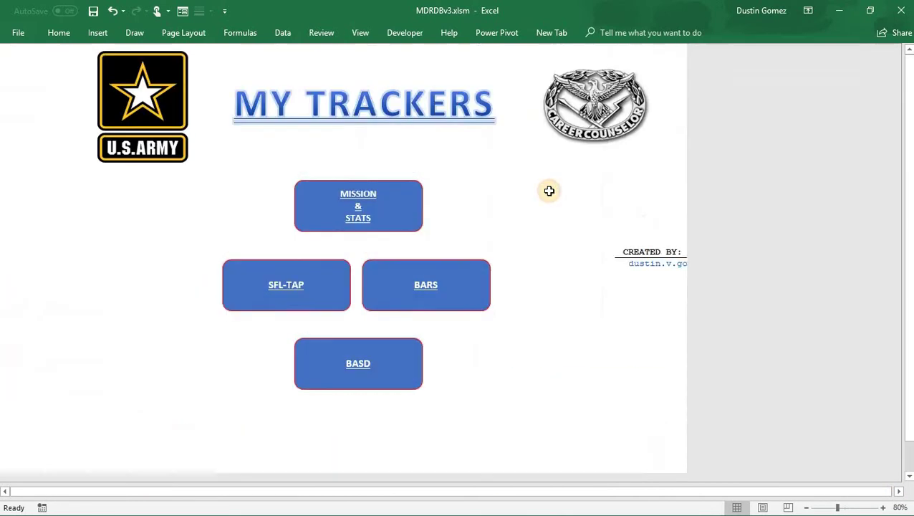
click(328, 280)
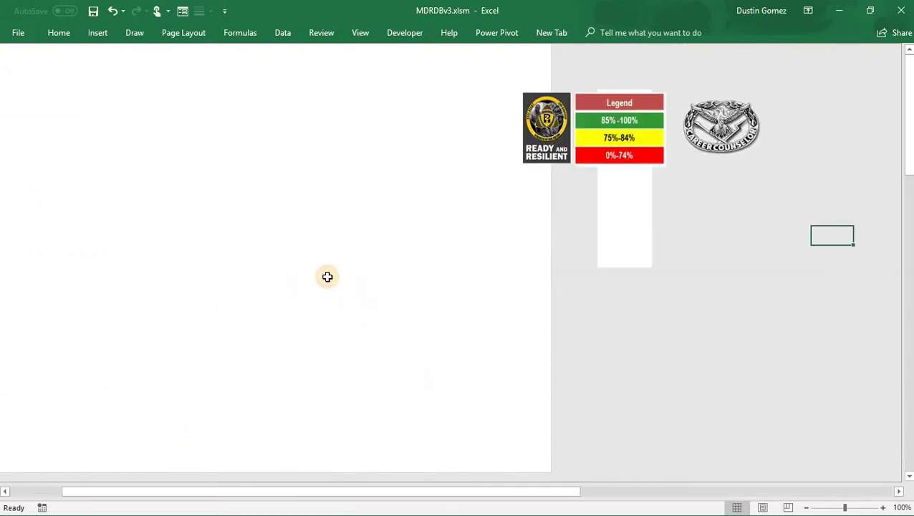
drag(481, 492, 343, 169)
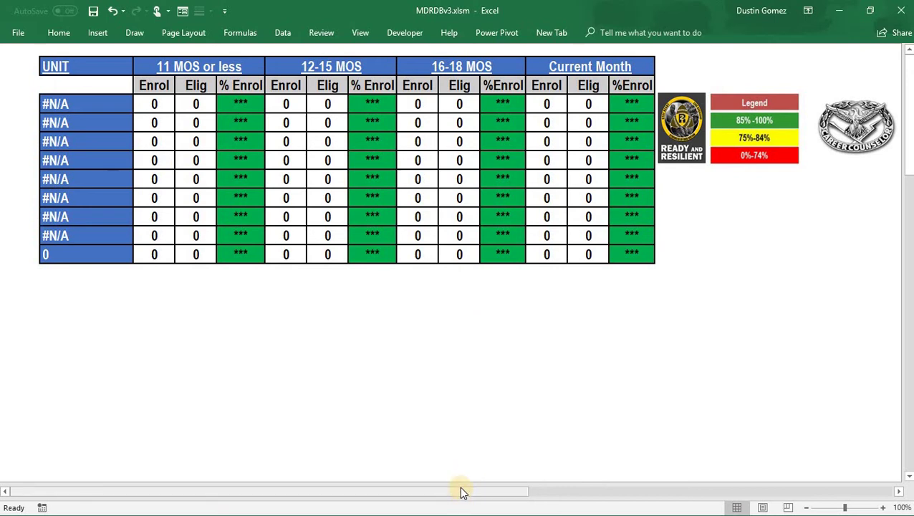
- Set the number of companies/batteries to 5, create the SFL-TAP stats, and view the resulting table
drag(461, 492, 780, 494)
click(641, 132)
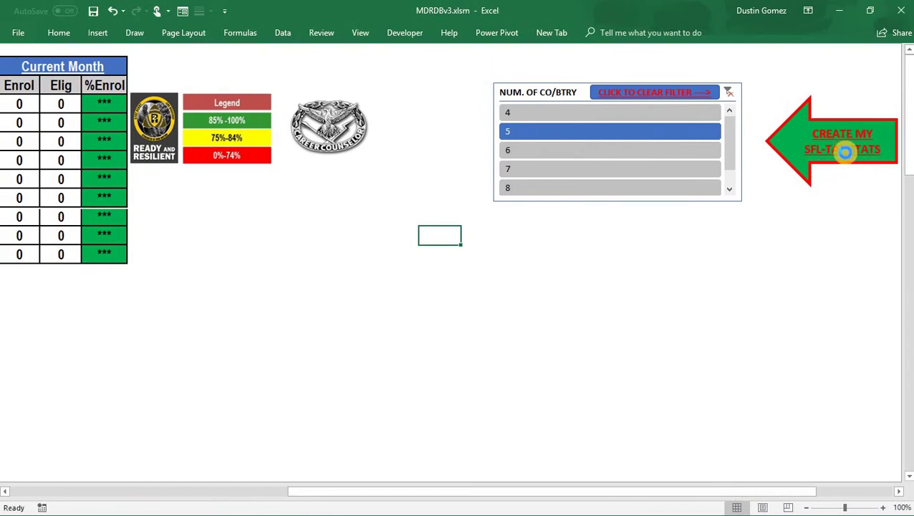
drag(716, 491, 358, 493)
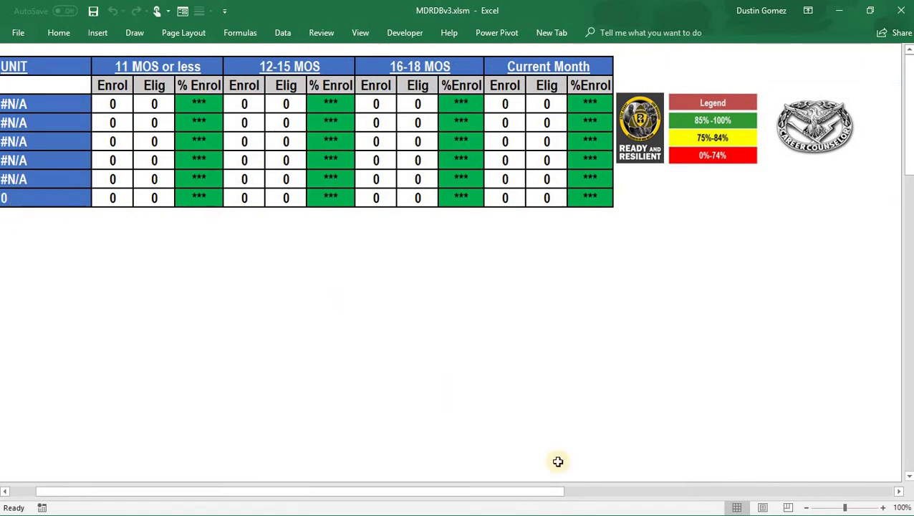
- Clear the NUM. OF CO/BTRY filter and recreate the SFL-TAP stats with all unit rows
drag(566, 494, 259, 153)
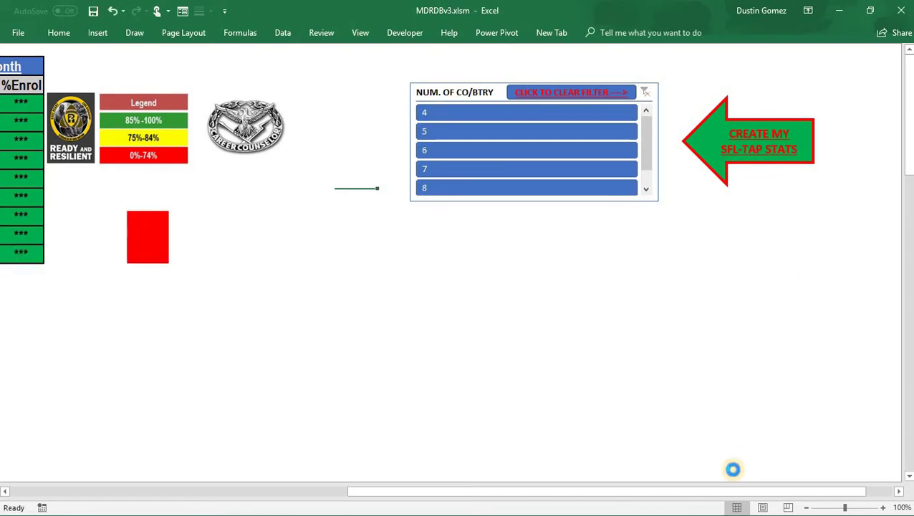
drag(637, 499, 258, 464)
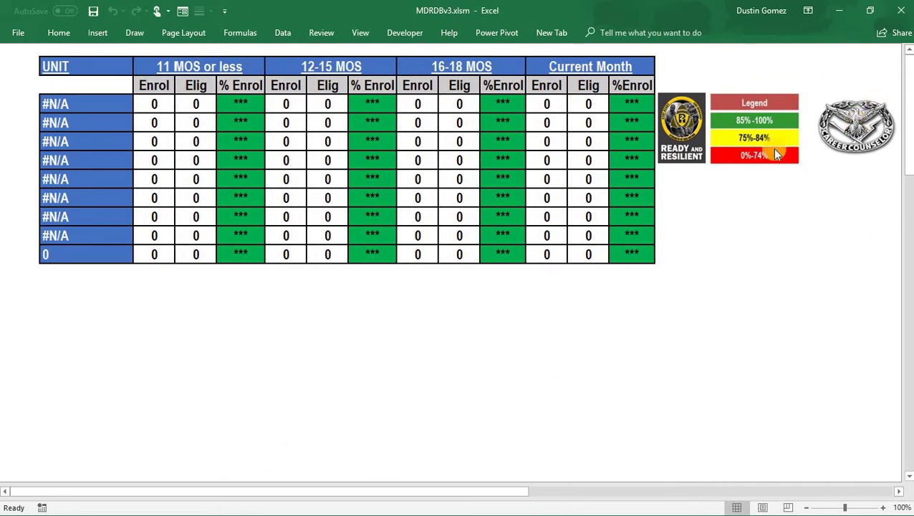
- Return to the main page, open the Reclass page, and select the first named soldier in the list
click(846, 118)
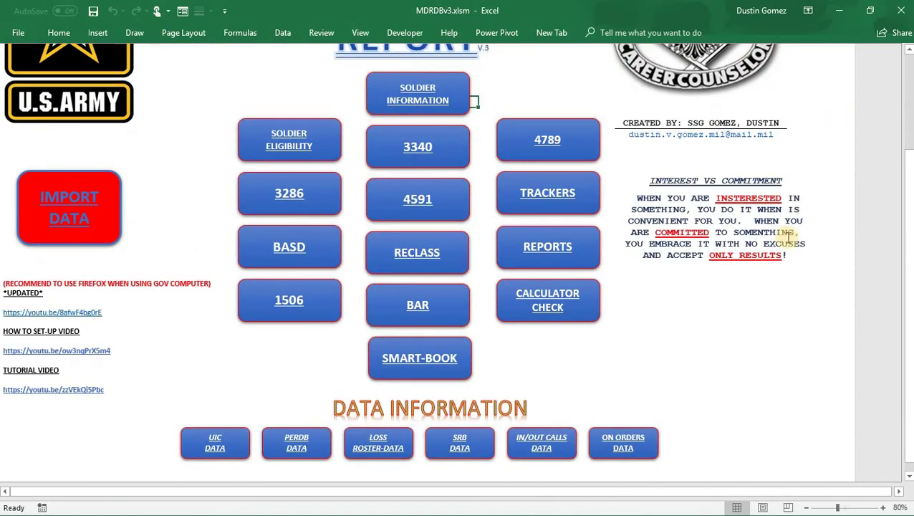
click(452, 265)
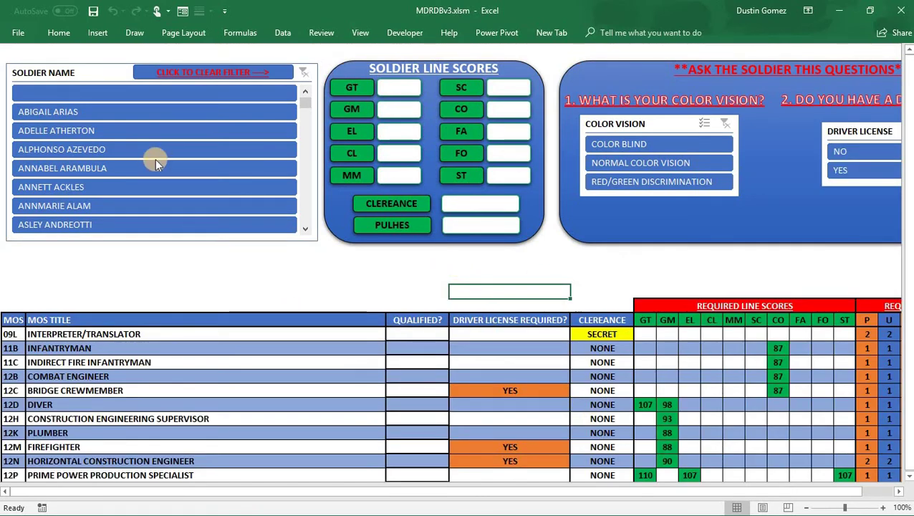
click(122, 114)
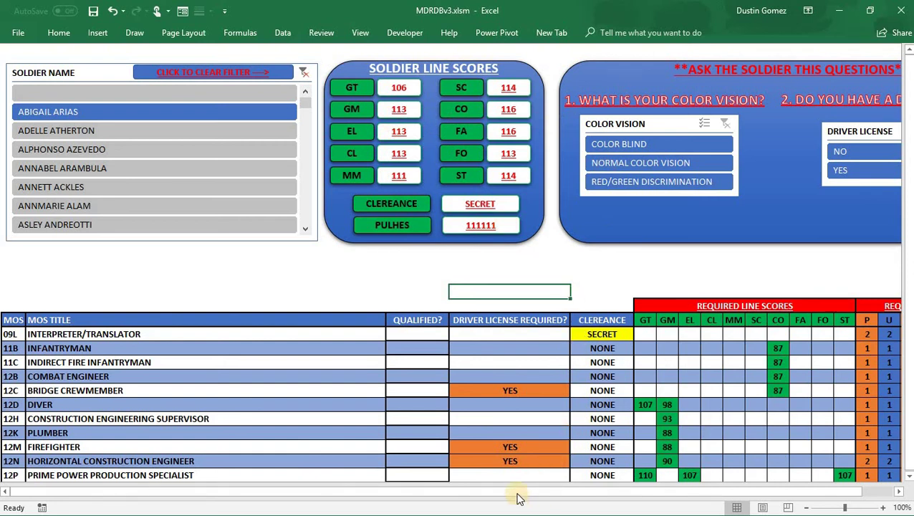
- Set the soldier's color vision to NORMAL COLOR VISION and driver license to YES
drag(517, 492, 587, 492)
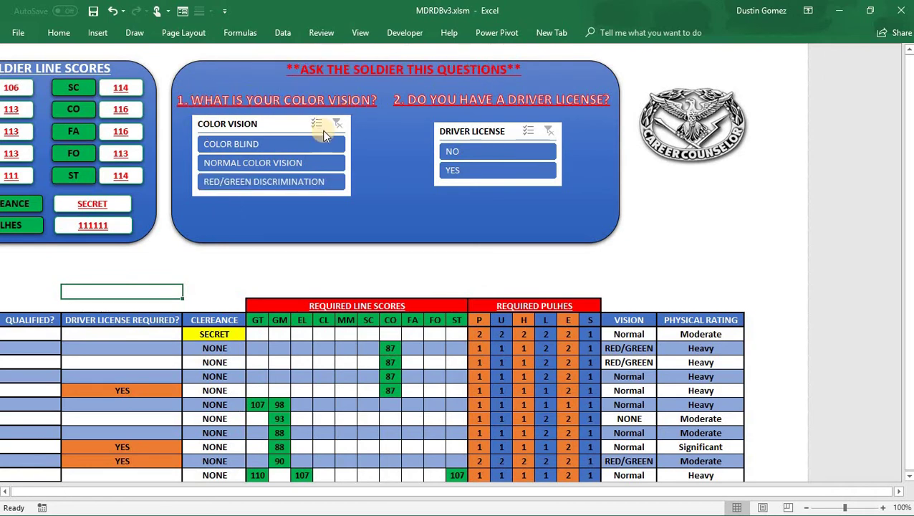
click(273, 162)
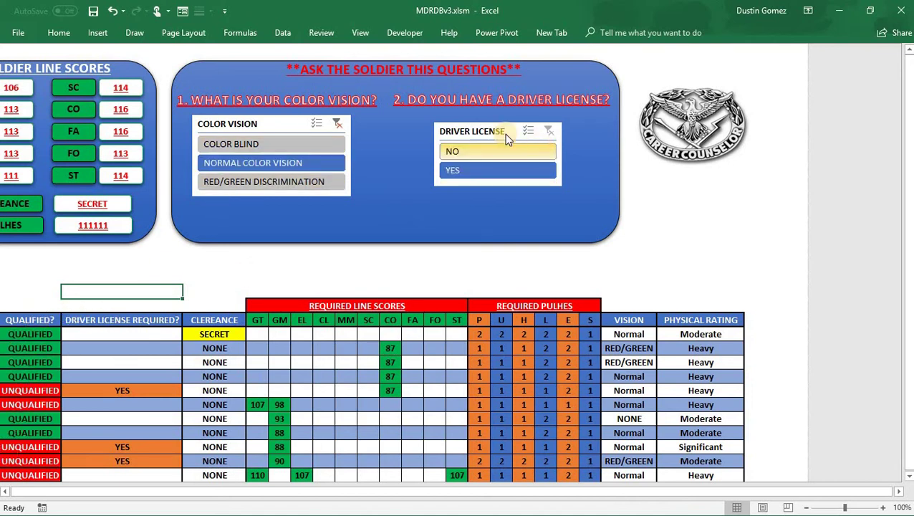
click(471, 168)
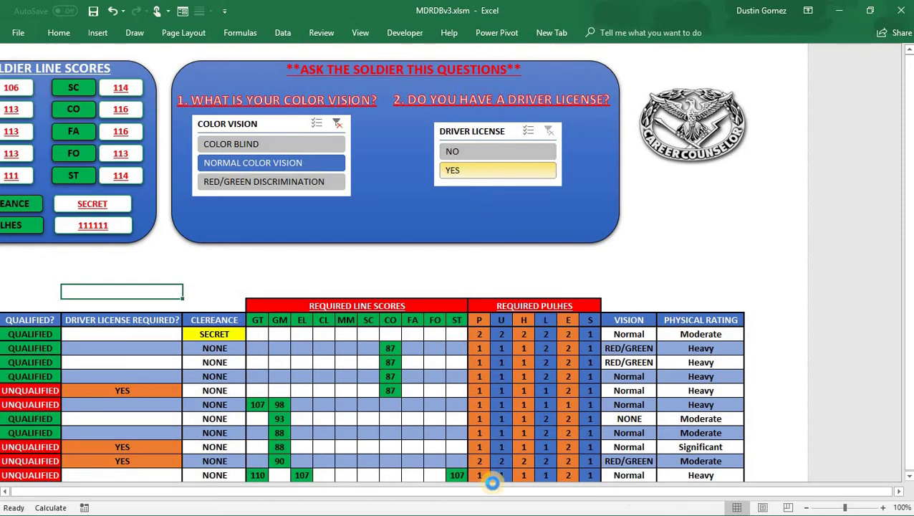
- Examine which MOSs the soldier qualifies for, along with their required line scores, PULHES, vision and physical rating
drag(571, 494, 467, 494)
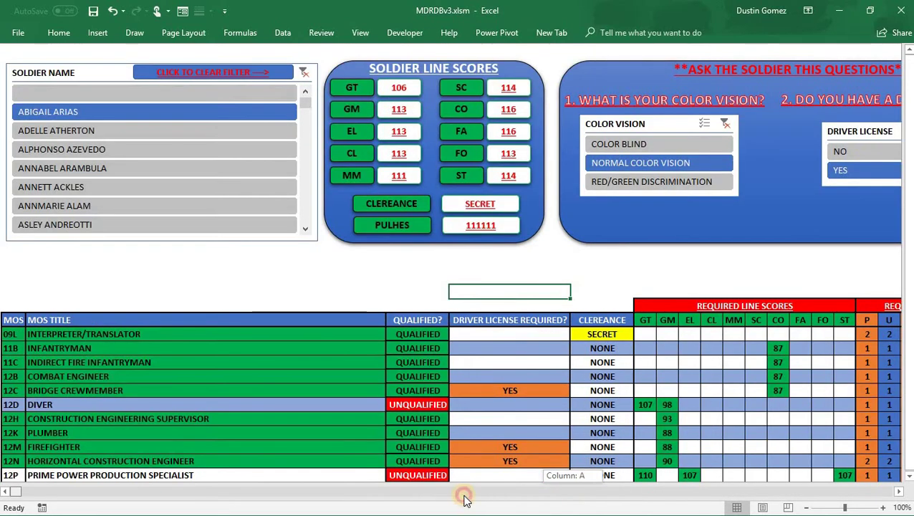
scroll(198, 342, down, 1)
scroll(198, 341, down, 13)
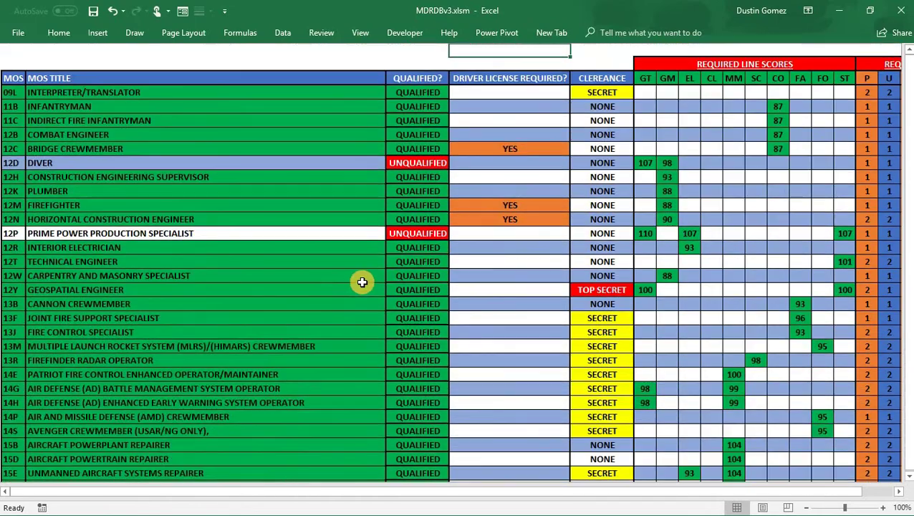
scroll(326, 343, down, 9)
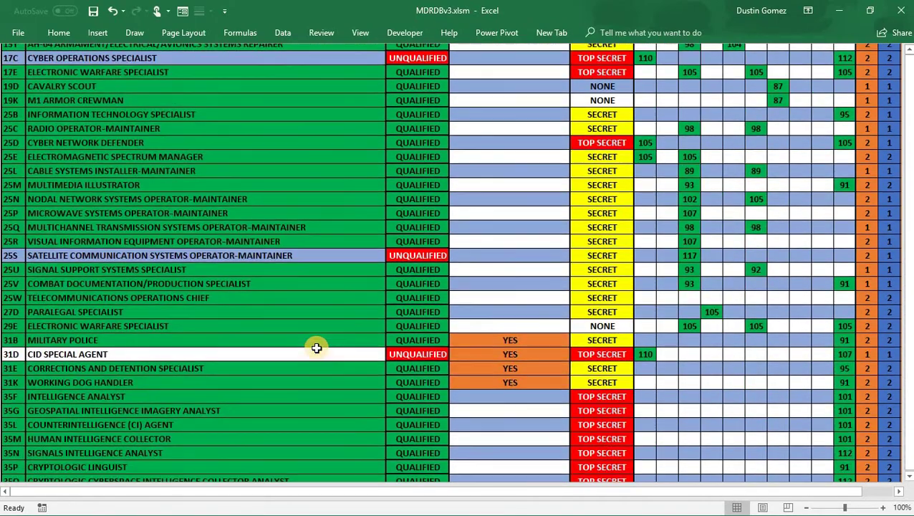
scroll(316, 346, up, 15)
scroll(316, 347, up, 10)
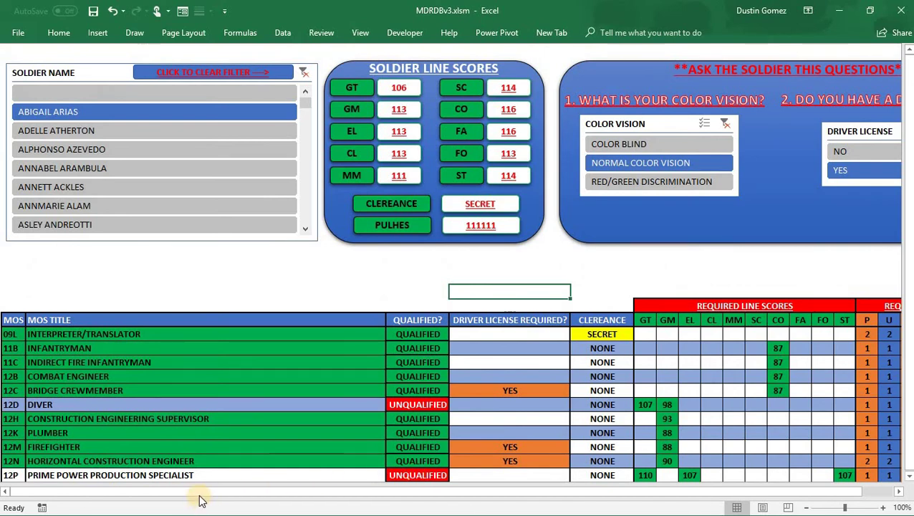
drag(200, 499, 229, 498)
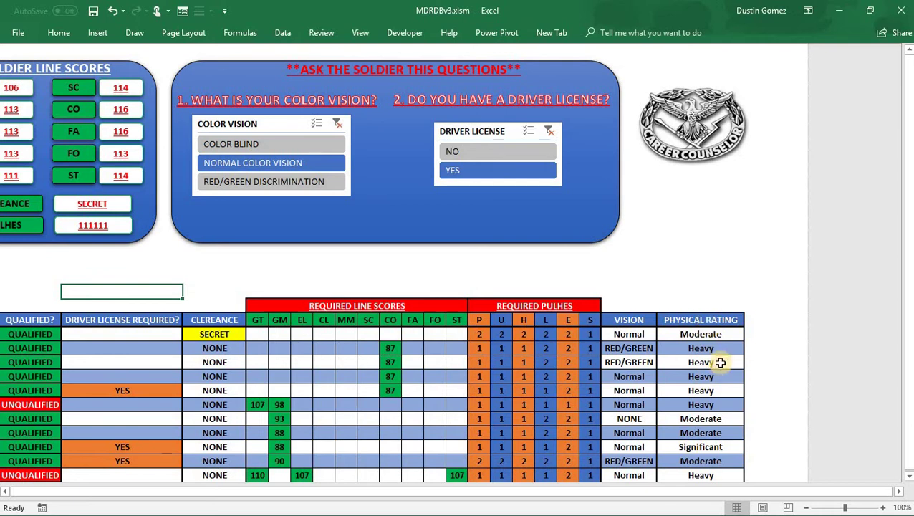
click(562, 493)
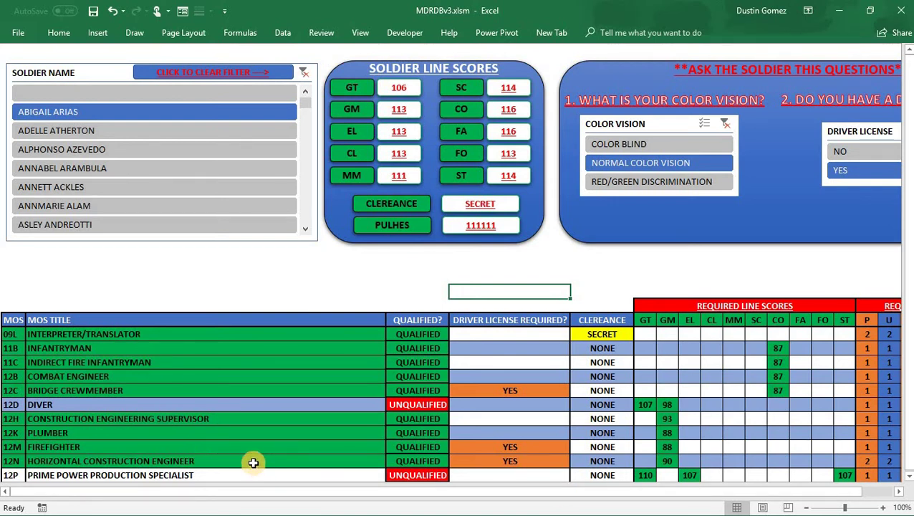
- Change the color vision to RED/GREEN DISCRIMINATION and driver license to NO, then check the MOS qualifications against the vision requirements
click(633, 181)
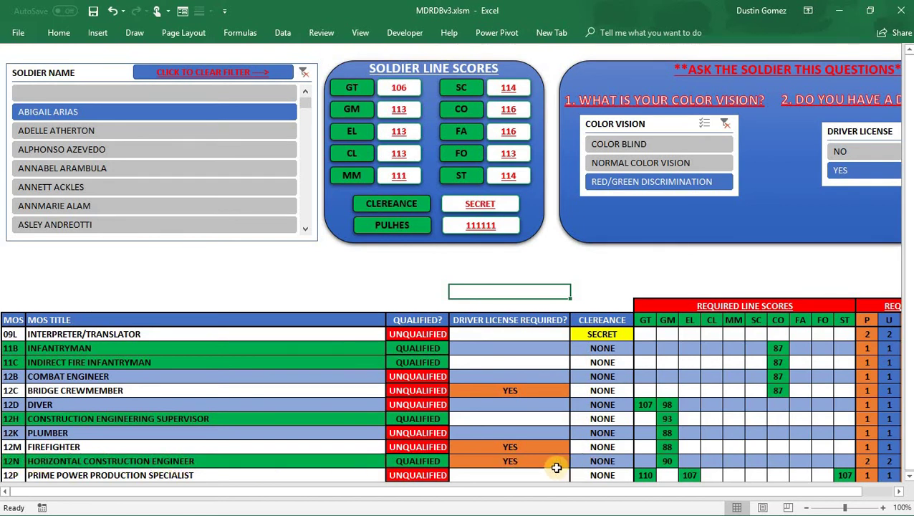
click(859, 151)
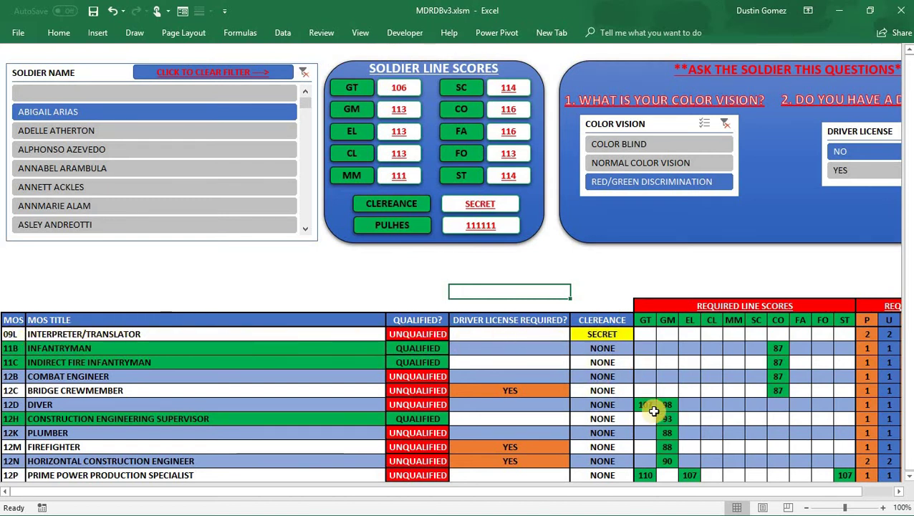
scroll(537, 430, down, 1)
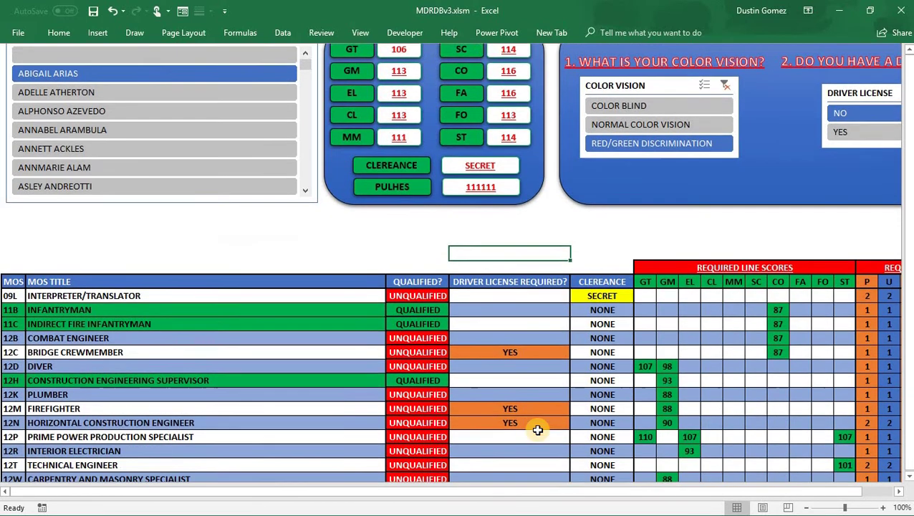
drag(573, 492, 665, 490)
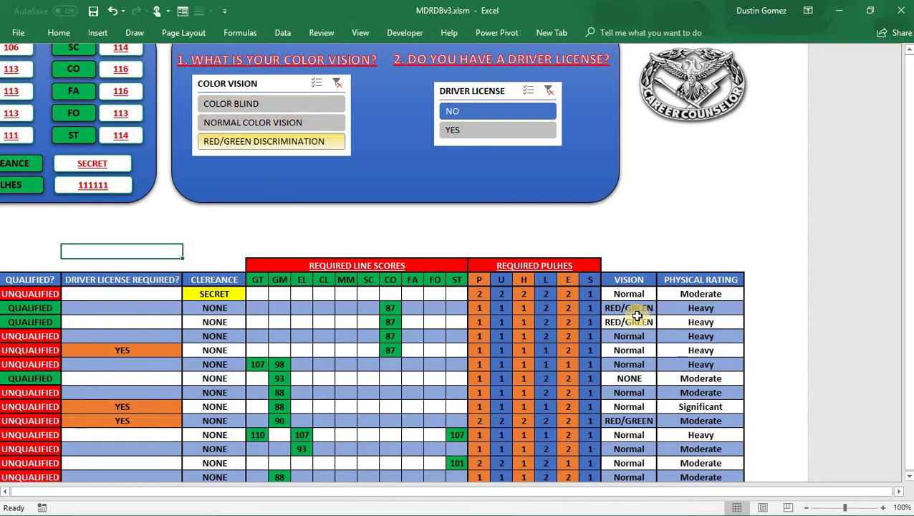
- Set the color vision back to NORMAL COLOR VISION and review the MOS qualifications without a driver license
click(215, 122)
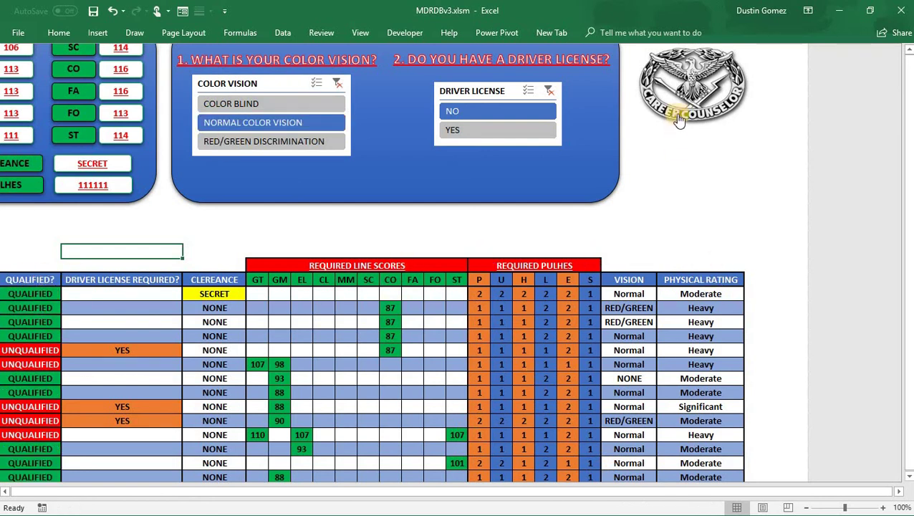
drag(785, 495, 679, 494)
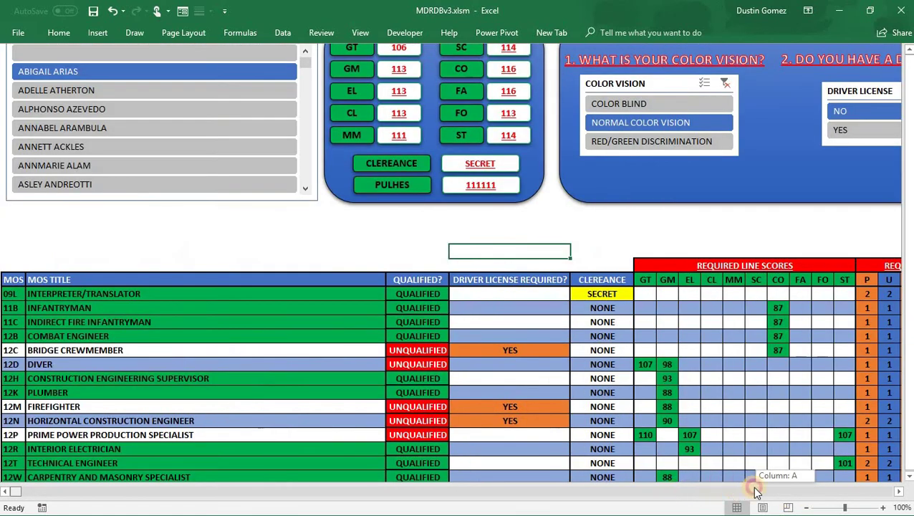
drag(823, 494, 852, 489)
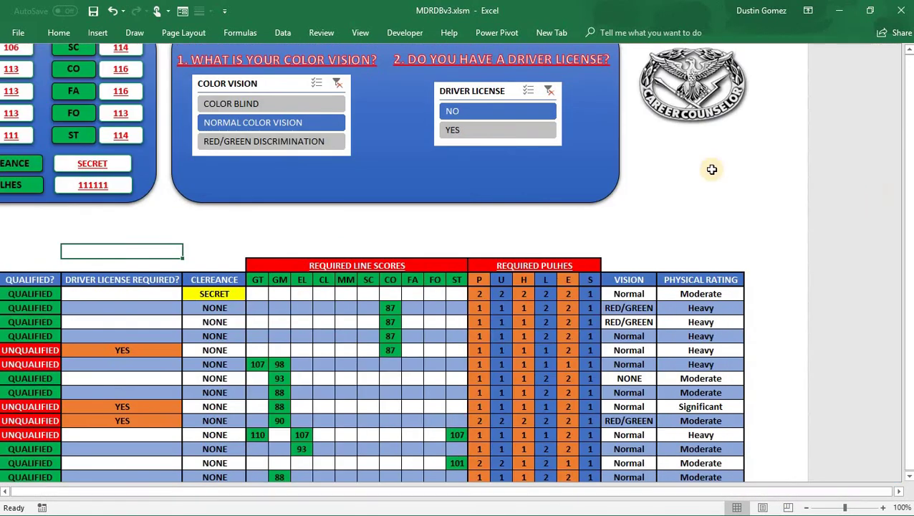
- Return to the main page and open the SRB page of the Smart-Book
click(711, 169)
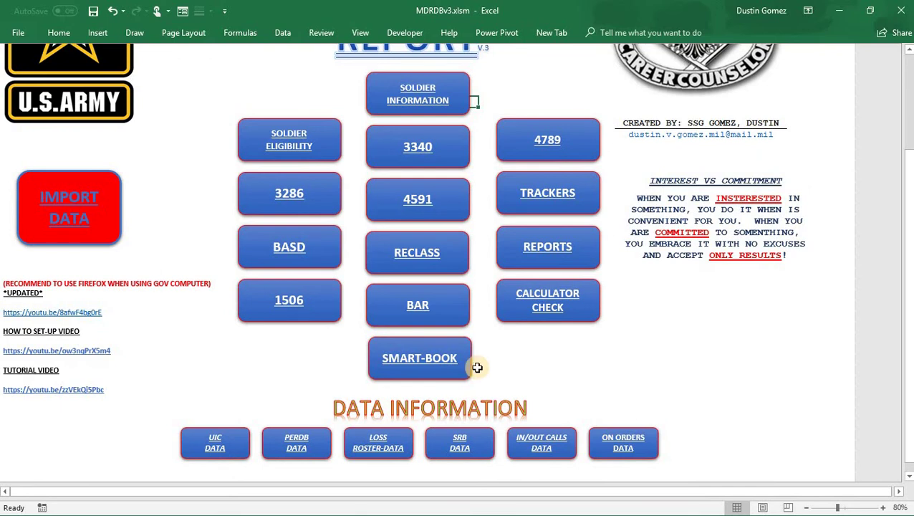
click(454, 368)
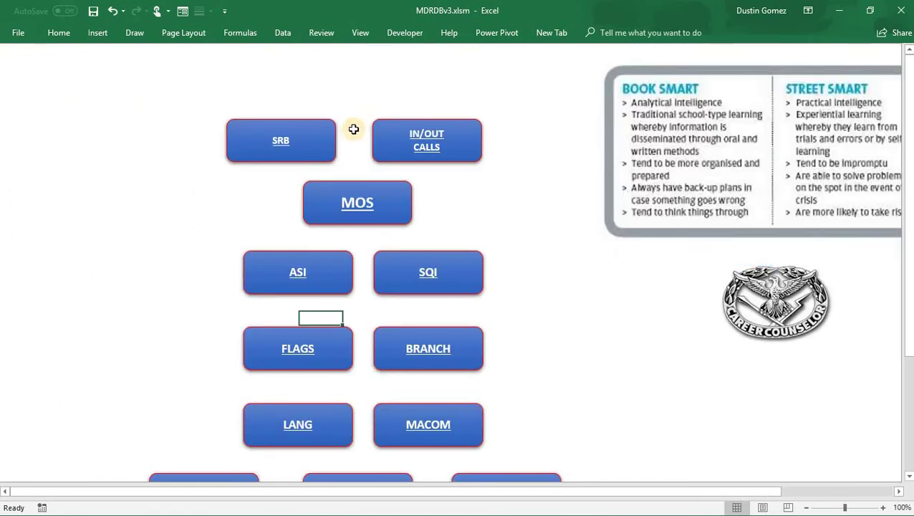
click(323, 139)
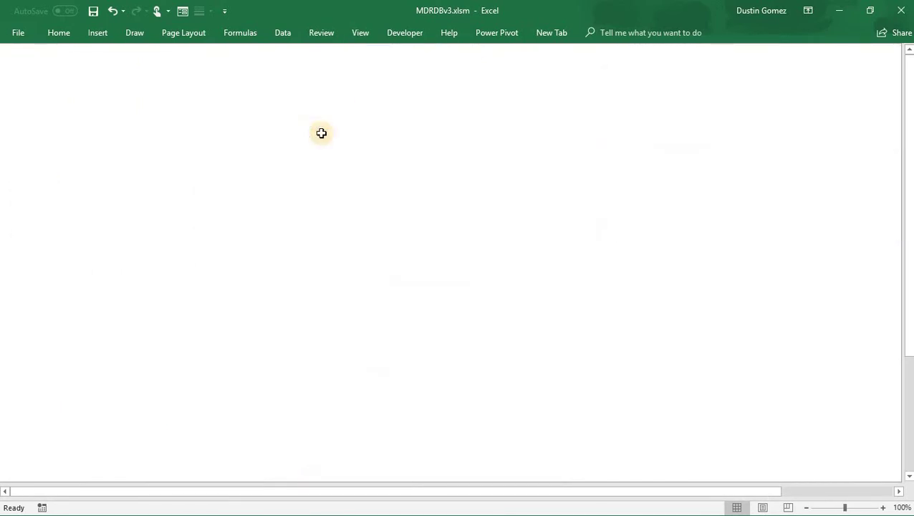
- Filter the SRB table by MOS 11B, 12M and 12C in turn to view each one's bonus tiers
click(717, 179)
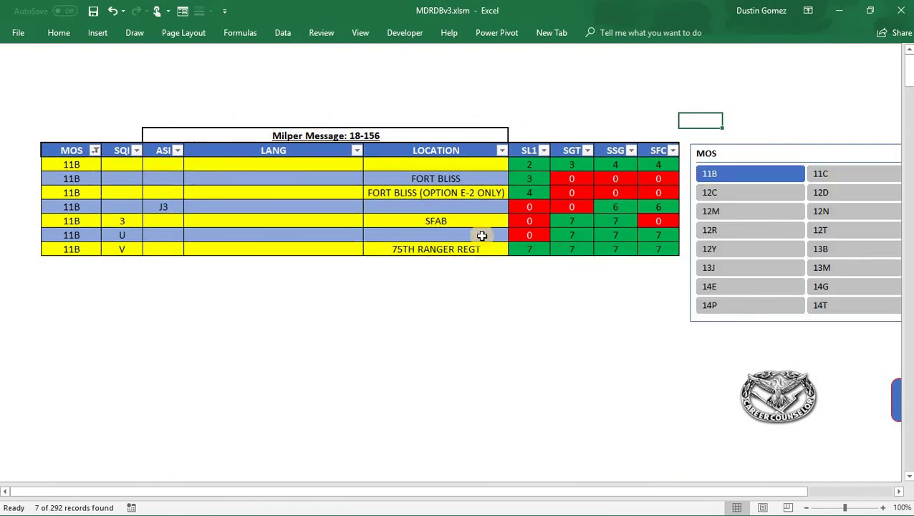
click(734, 211)
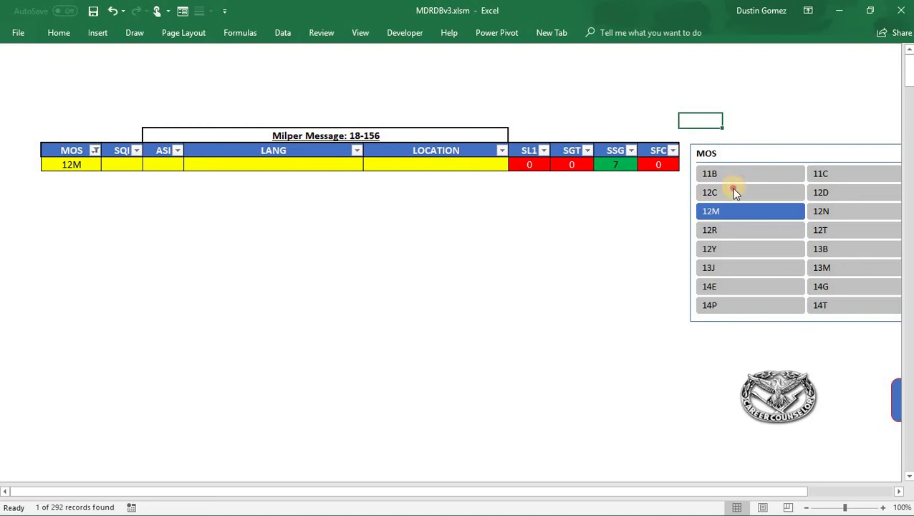
click(731, 189)
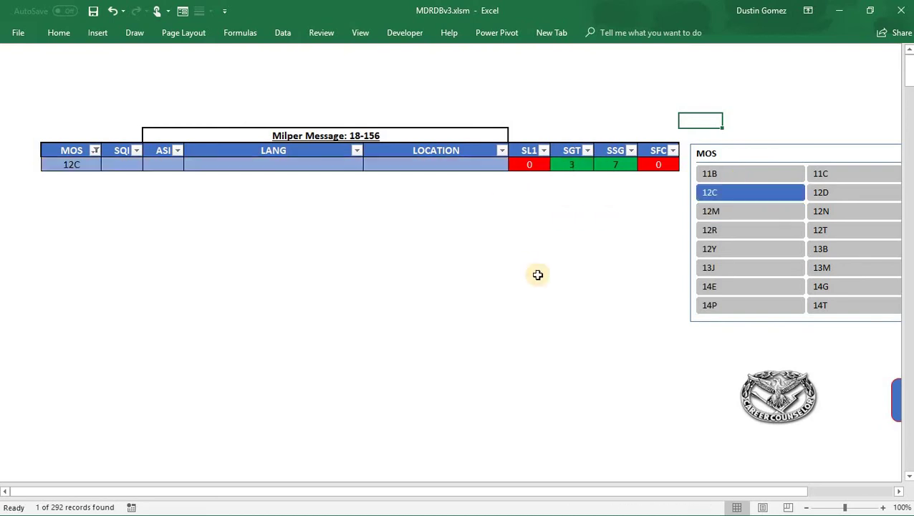
- Go back to the Smart-Book page and open its In/Out Calls table
click(896, 401)
click(405, 150)
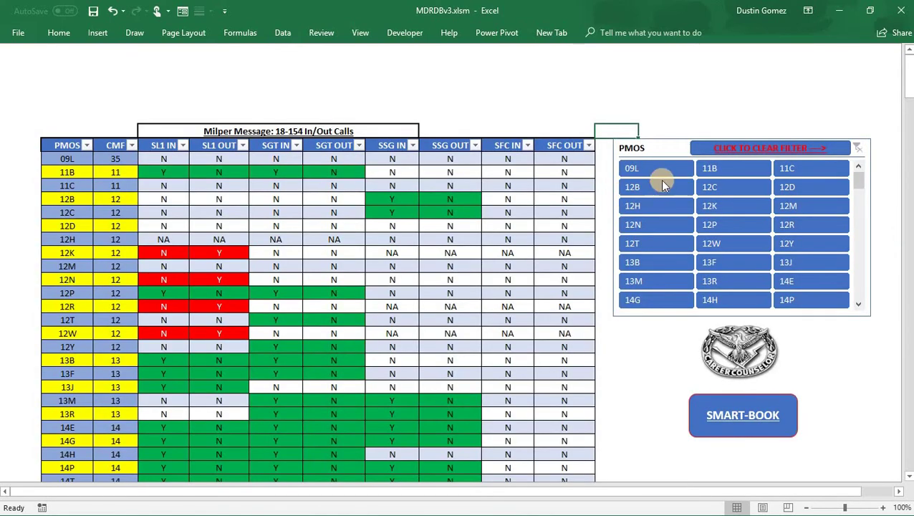
- Filter the In/Out Calls table by PMOS 11B and 11C in turn, clear the filter and review the full list
click(709, 169)
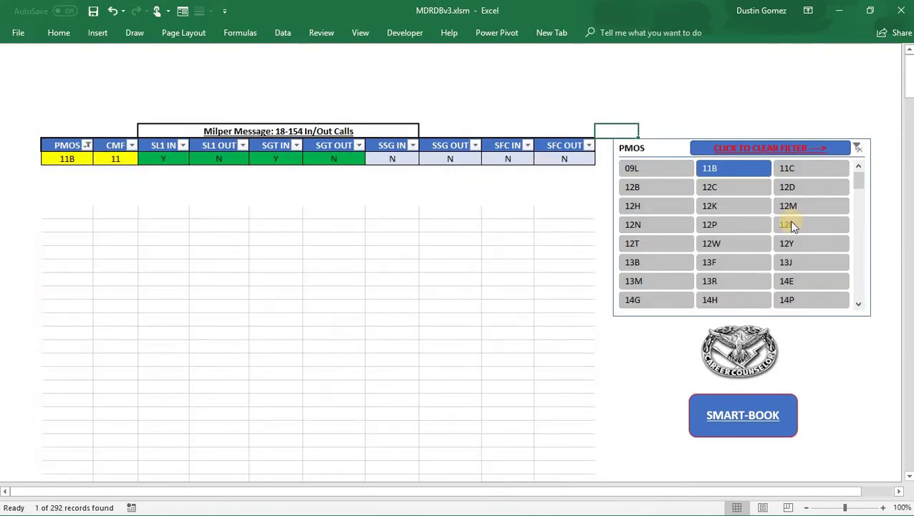
click(813, 167)
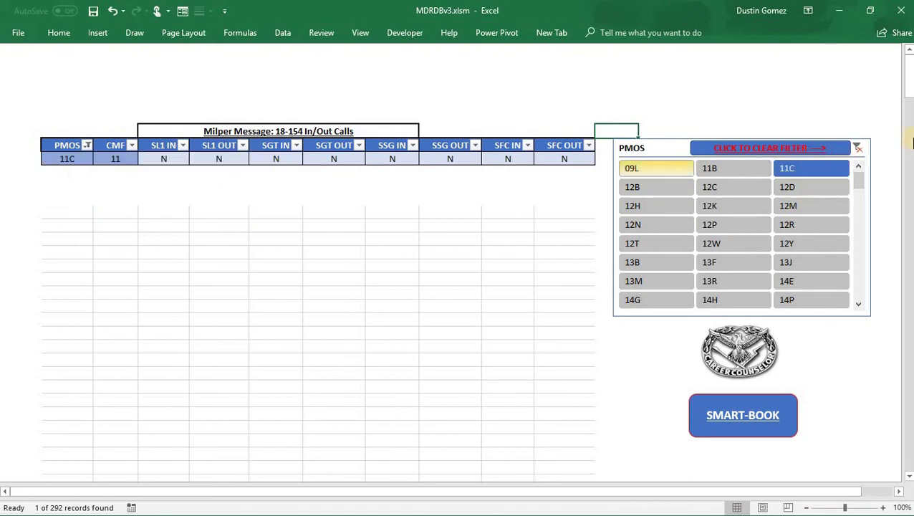
click(859, 149)
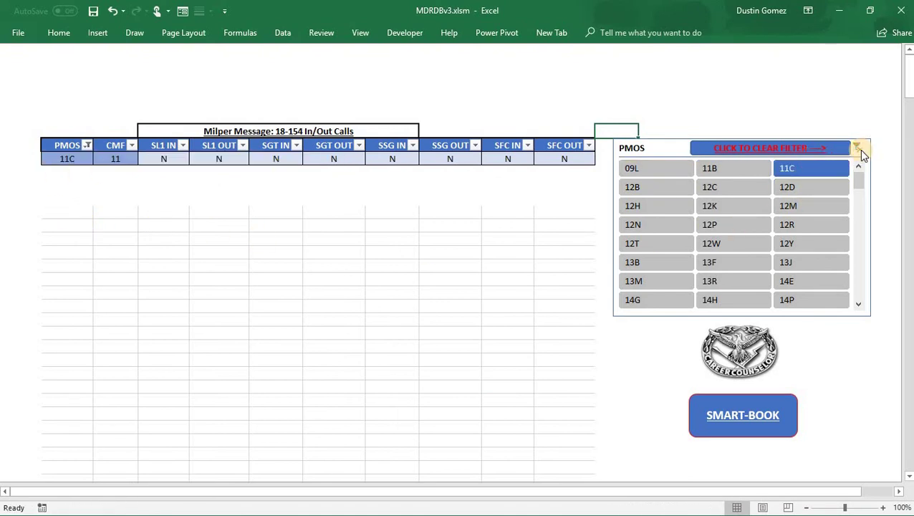
scroll(292, 429, down, 1)
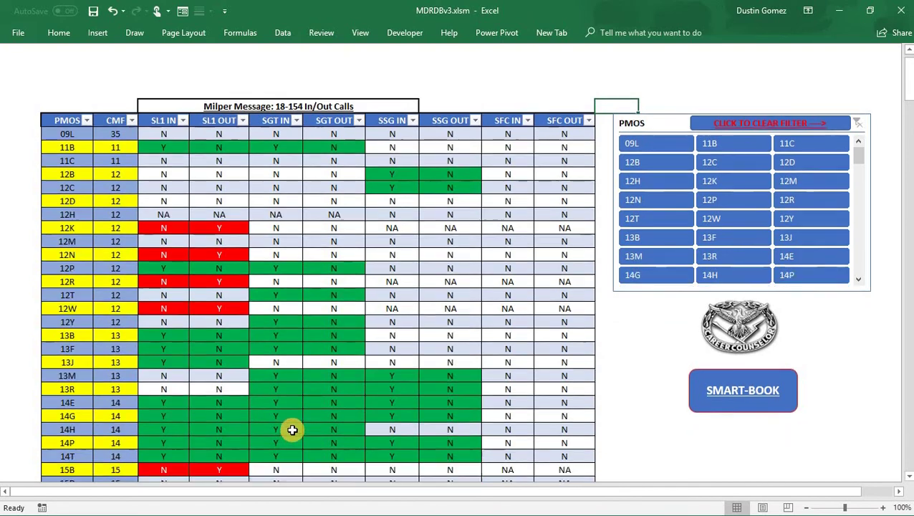
scroll(292, 429, down, 12)
scroll(391, 388, up, 12)
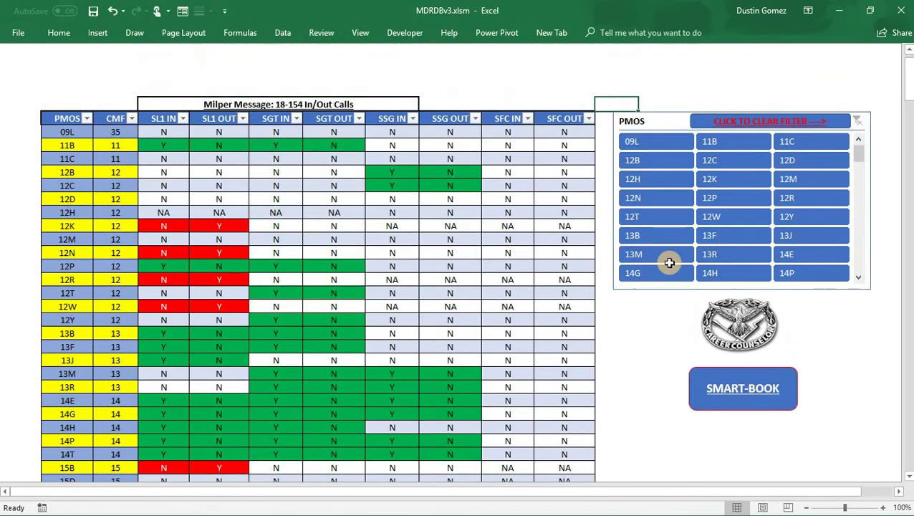
scroll(669, 263, up, 1)
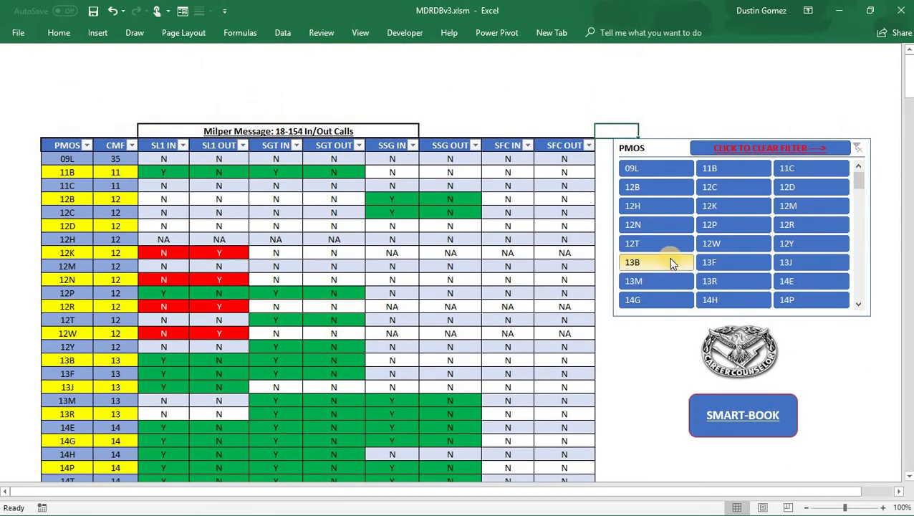
- Filter the In/Out Calls table by PMOS 13F, and return through the Smart-Book page to the main page
click(722, 261)
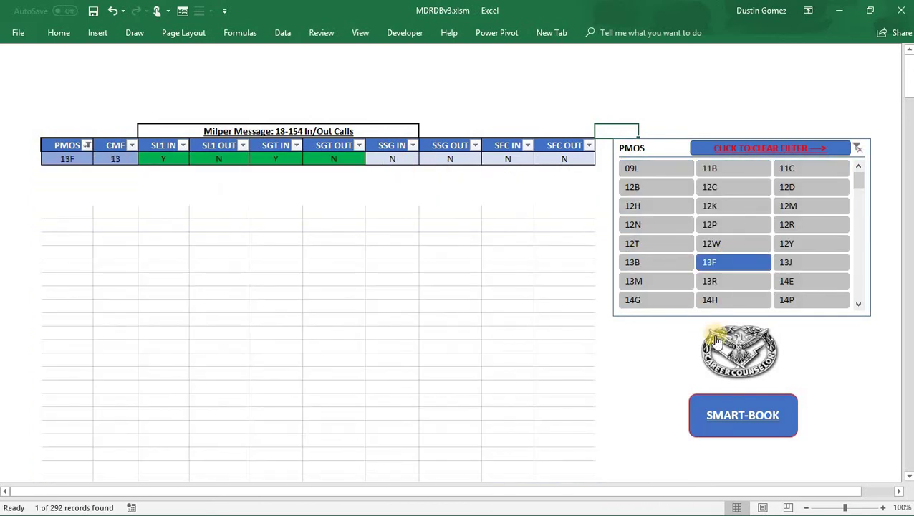
click(720, 402)
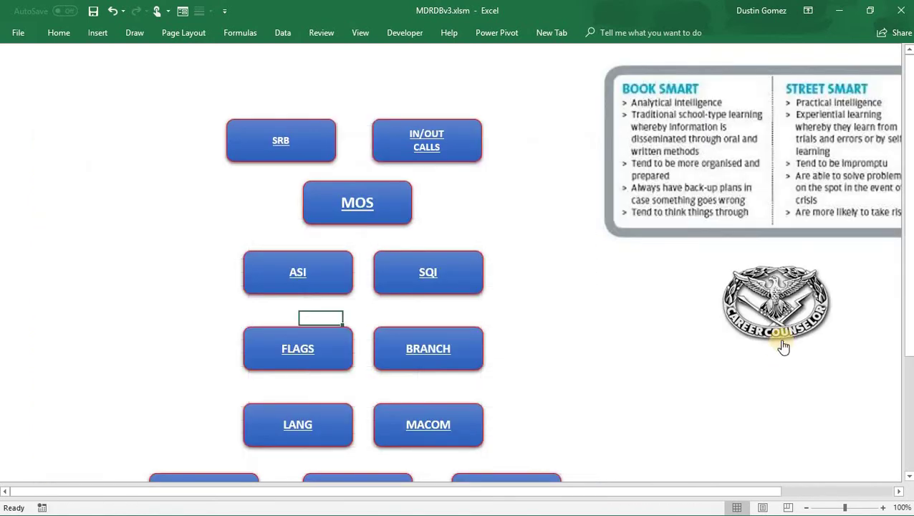
click(765, 294)
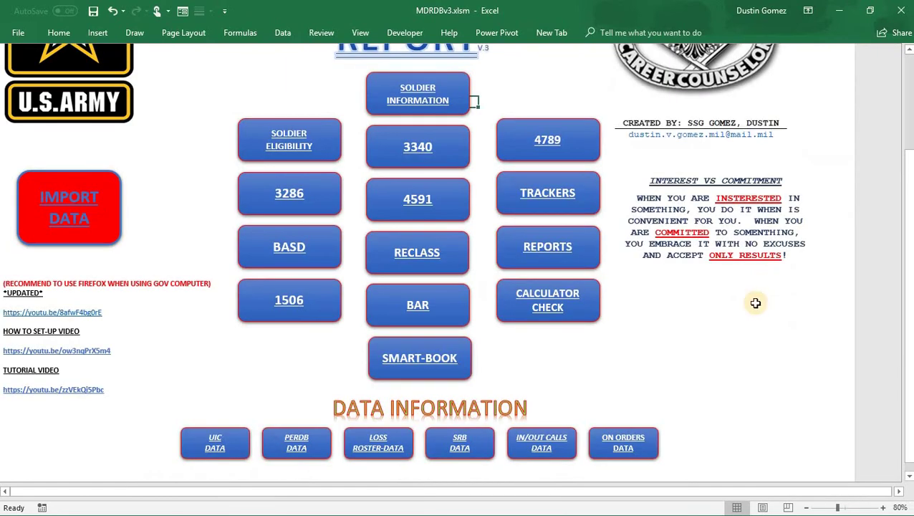